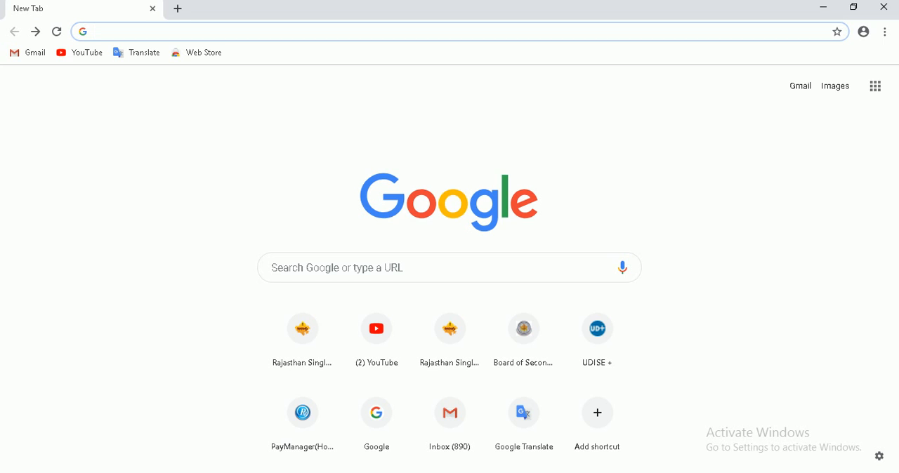
- Open the UDISE+ website at 164.100.78.26
left_click(313, 269)
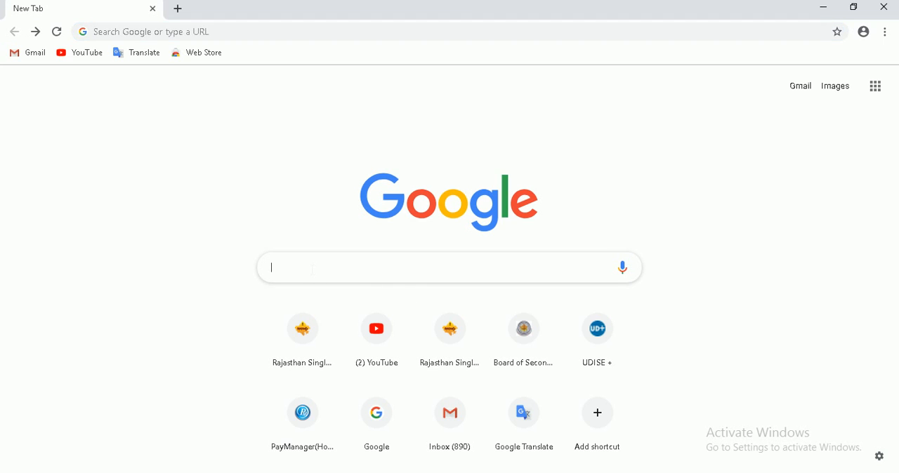
type("164")
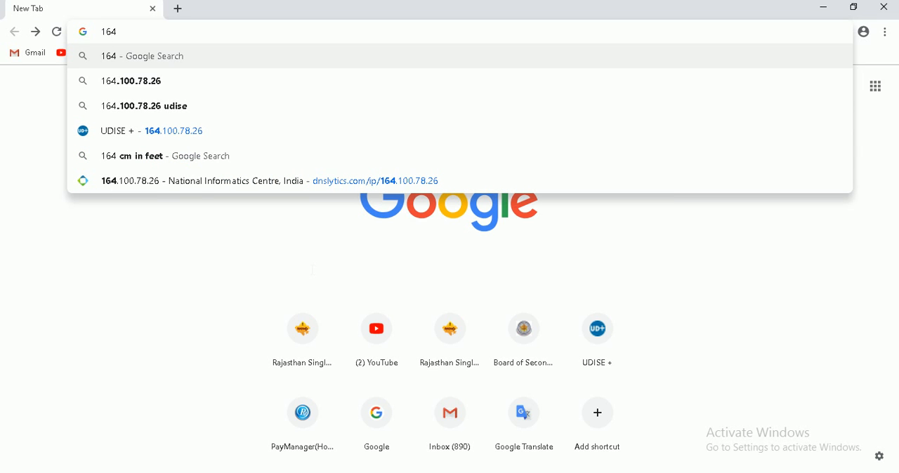
type(".100.")
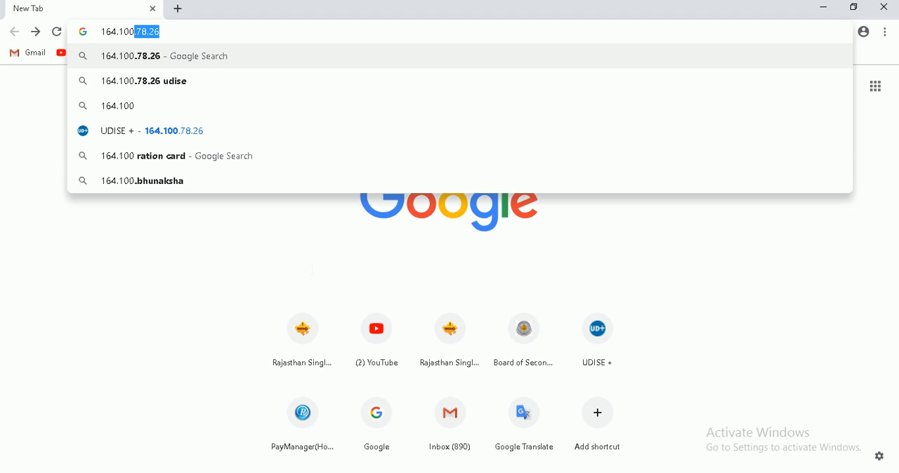
type("78.126")
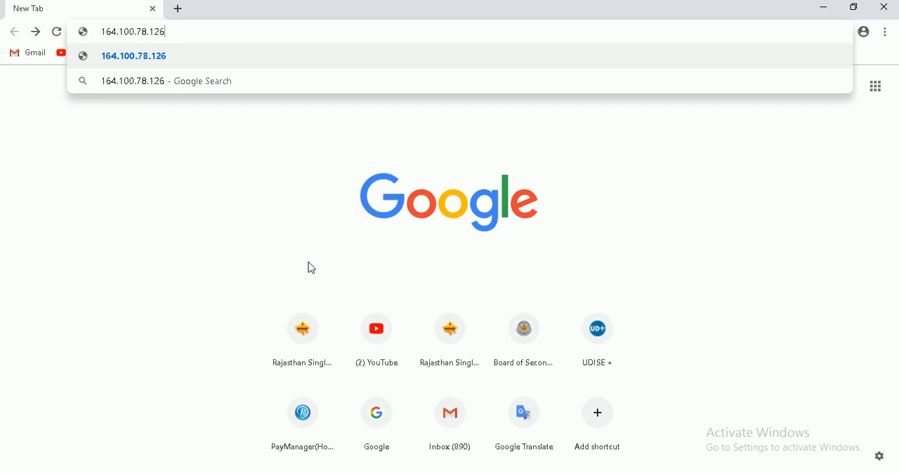
key("BackSpace")
key("BackSpace")
key("BackSpace")
key("BackSpace")
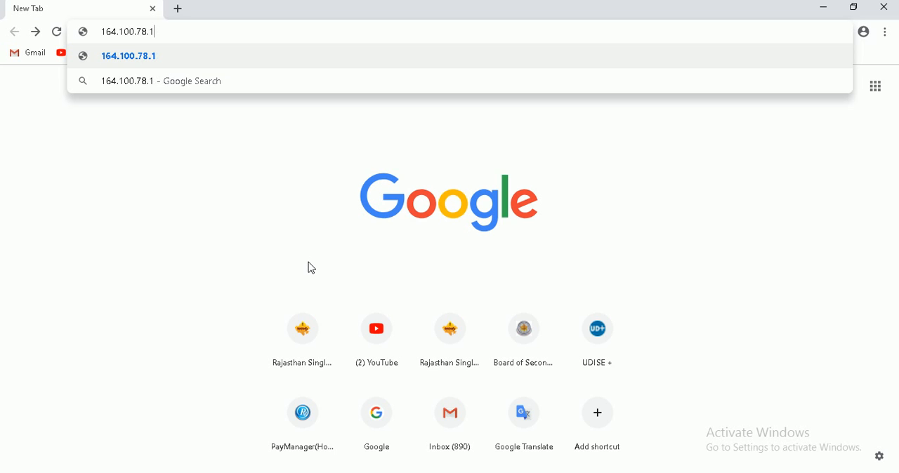
type(".26")
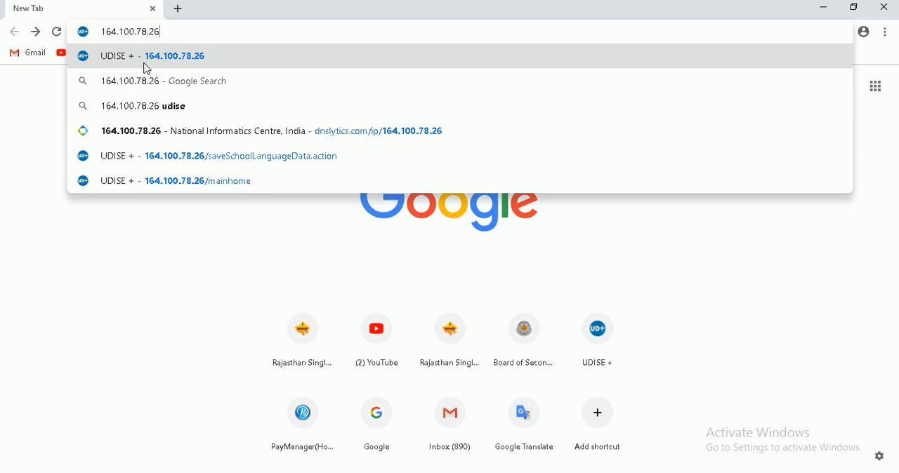
left_click(173, 164)
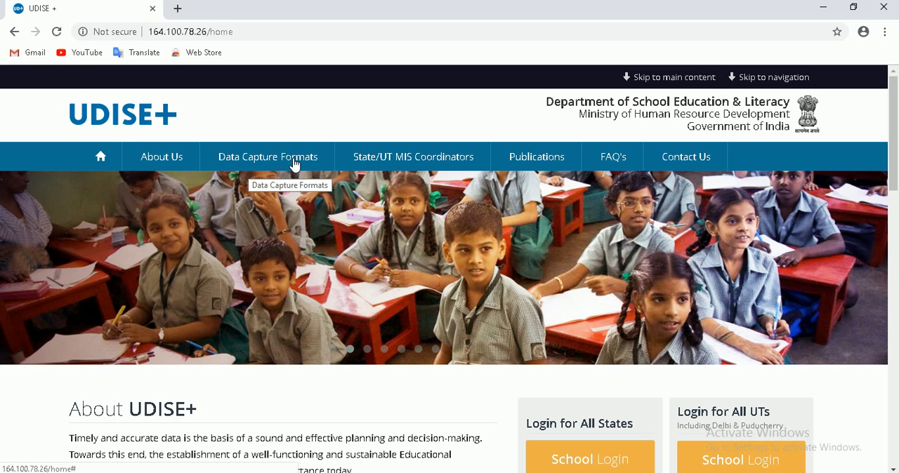
- View the list of class-wise Data Capture Formats and return to the home page
left_click(294, 163)
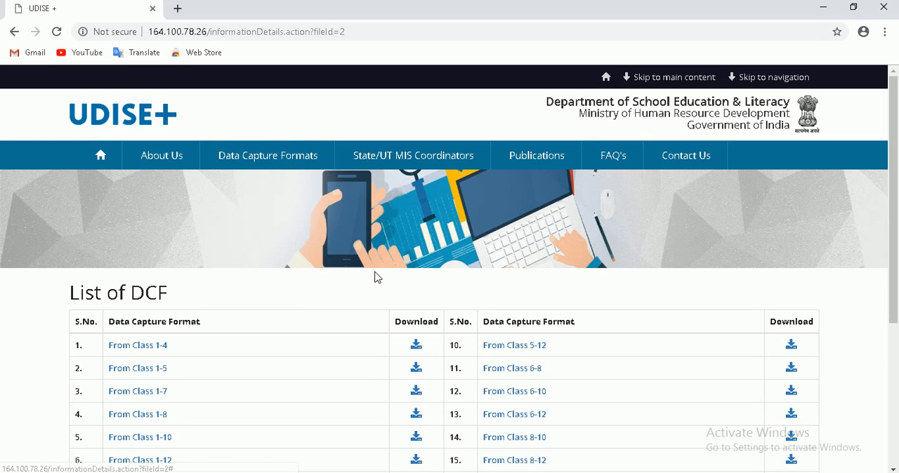
scroll(377, 281, "down", 3)
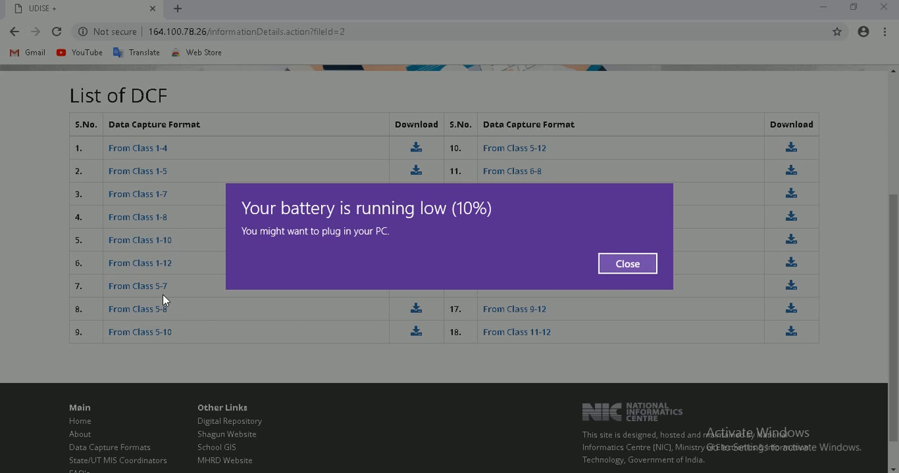
left_click(624, 264)
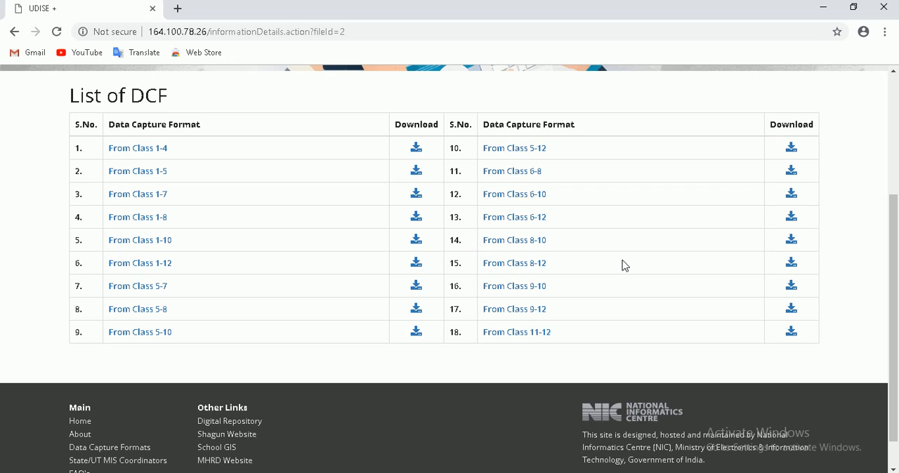
left_click(426, 250)
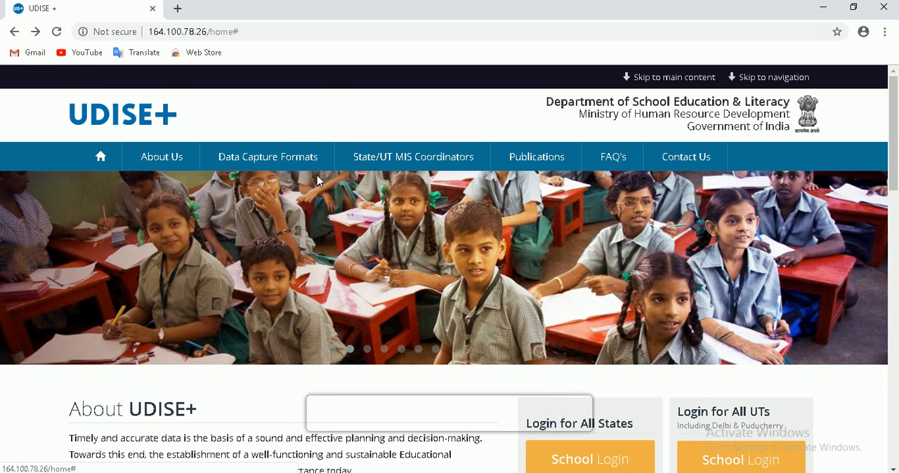
- Open the School Login page for All States
scroll(513, 225, "down", 1)
scroll(513, 225, "down", 3)
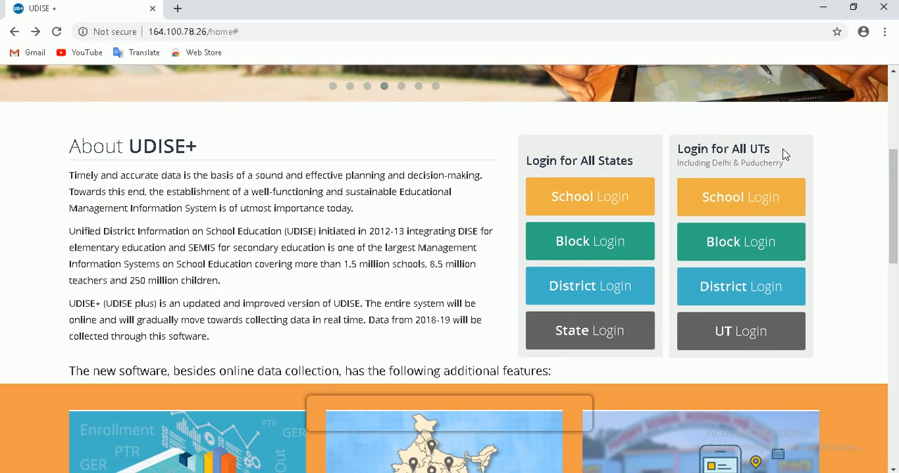
left_click(590, 199)
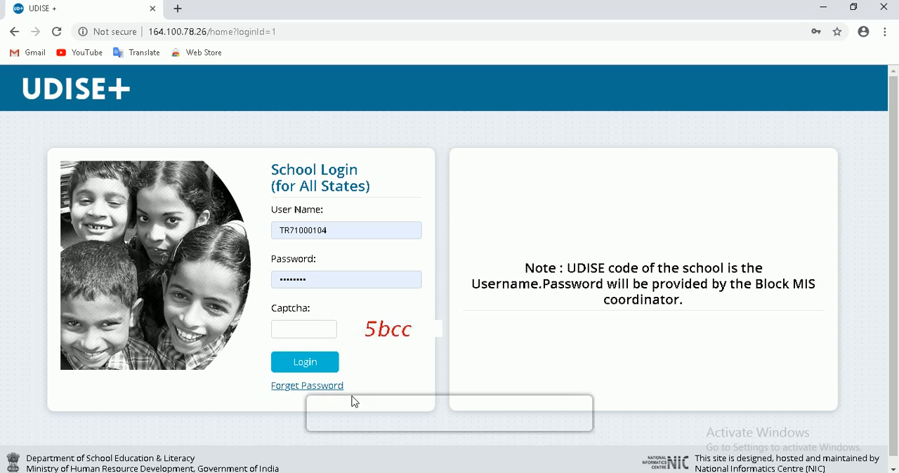
left_click(353, 232)
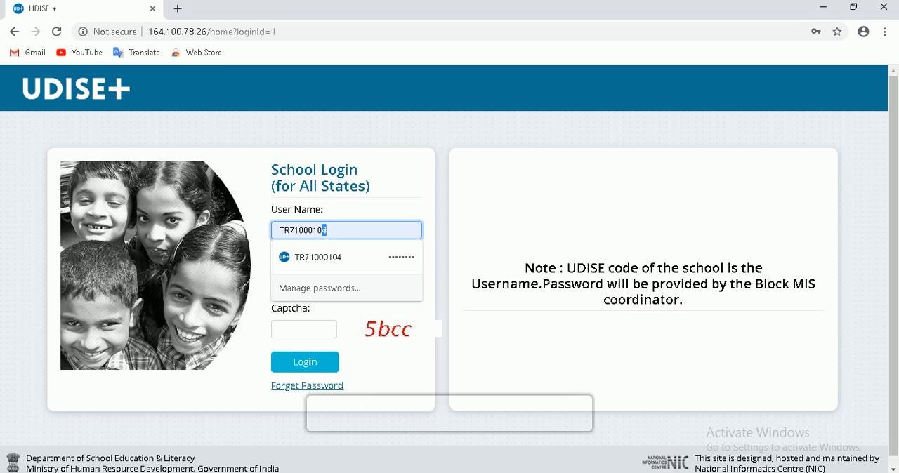
left_click_drag(326, 230, 274, 232)
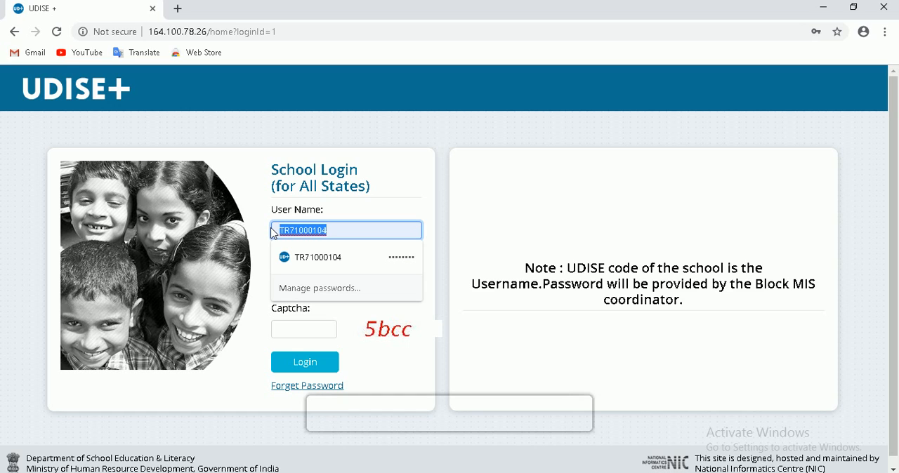
left_click(548, 209)
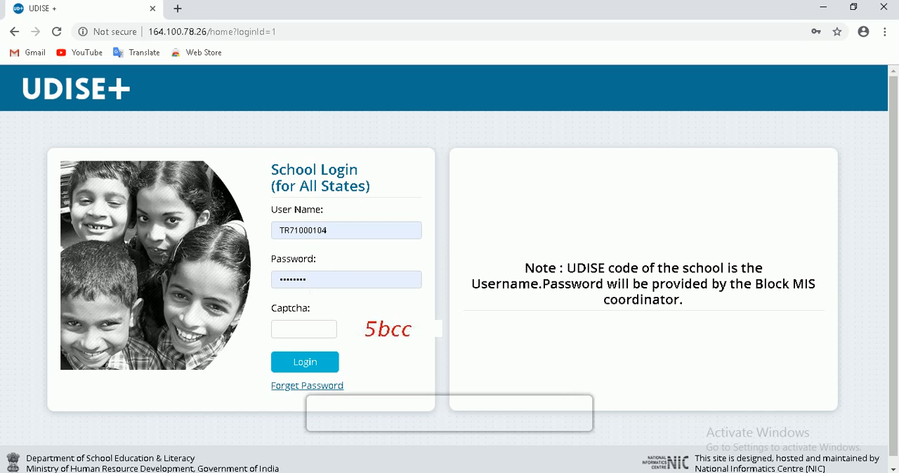
double_click(325, 279)
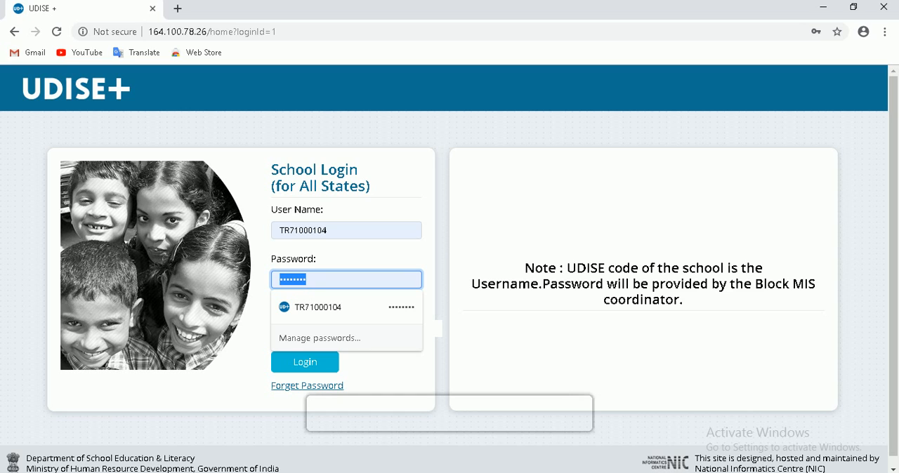
left_click(489, 338)
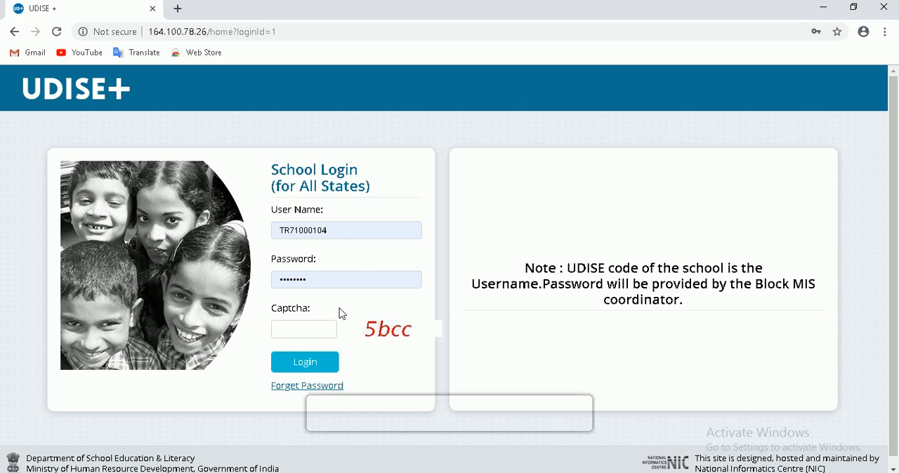
- Enter the displayed captcha code and log in with the prefilled user name and password
left_click(316, 330)
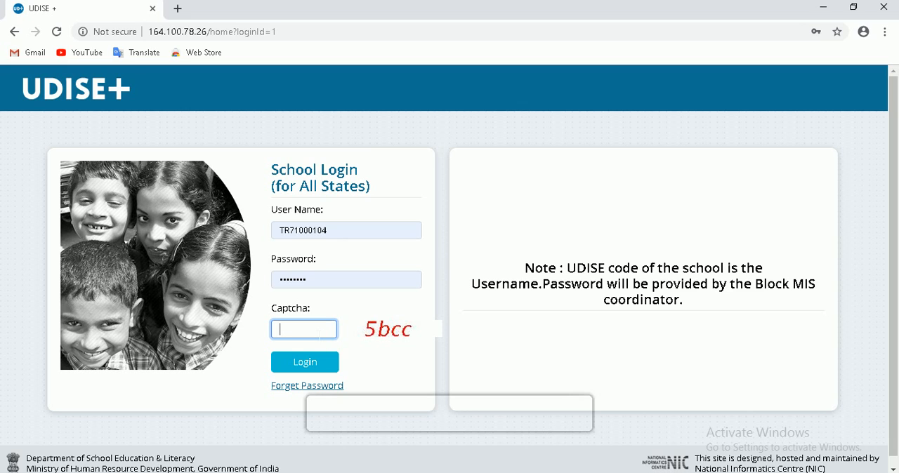
type("5bcc")
left_click(321, 366)
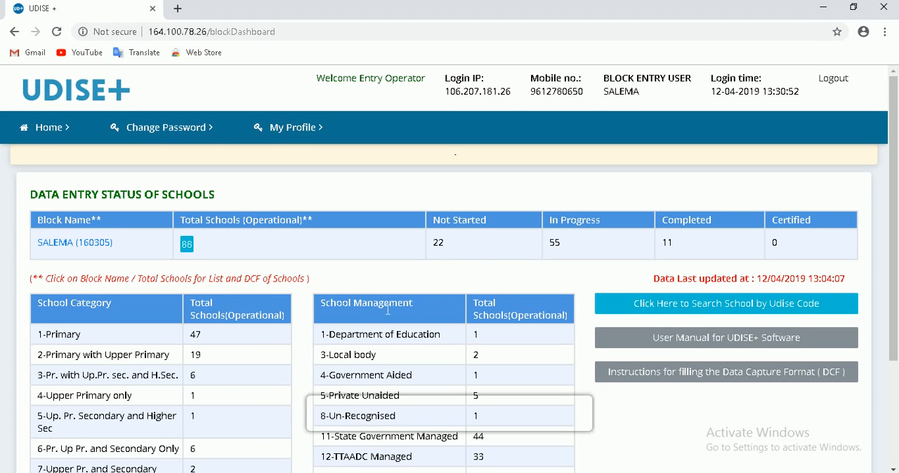
- Open the list of schools for the SALEMA block from the data entry status table
scroll(468, 272, "down", 1)
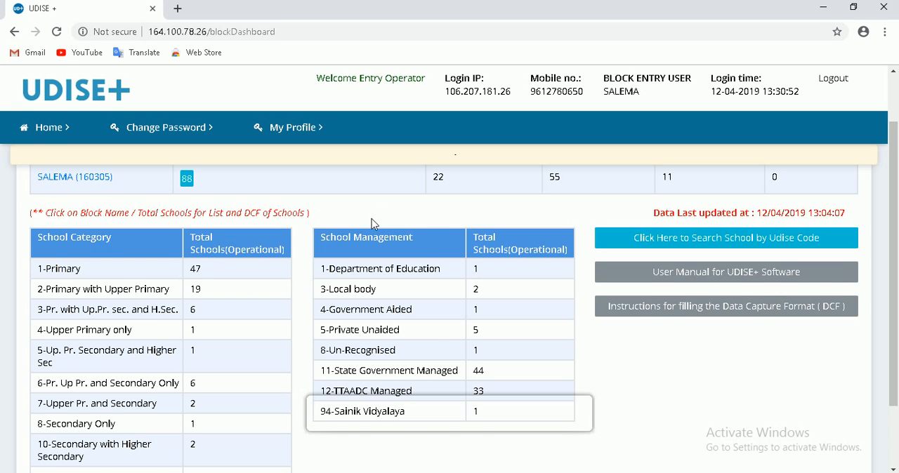
scroll(373, 225, "up", 1)
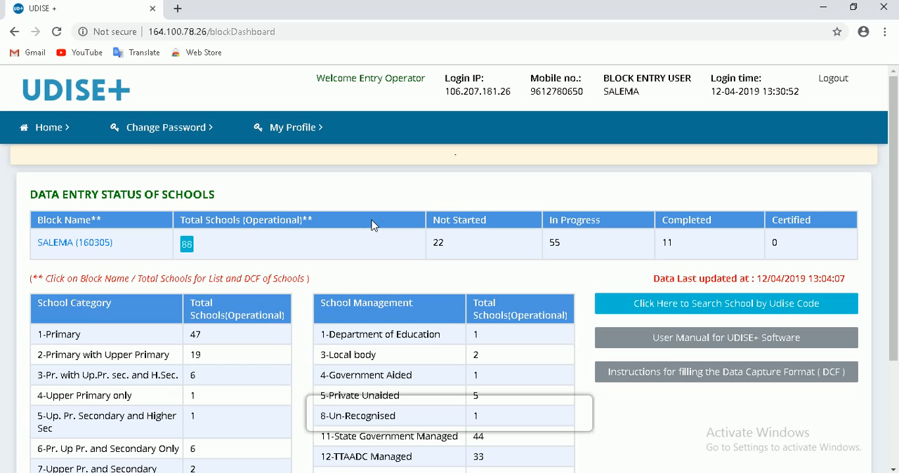
left_click(61, 247)
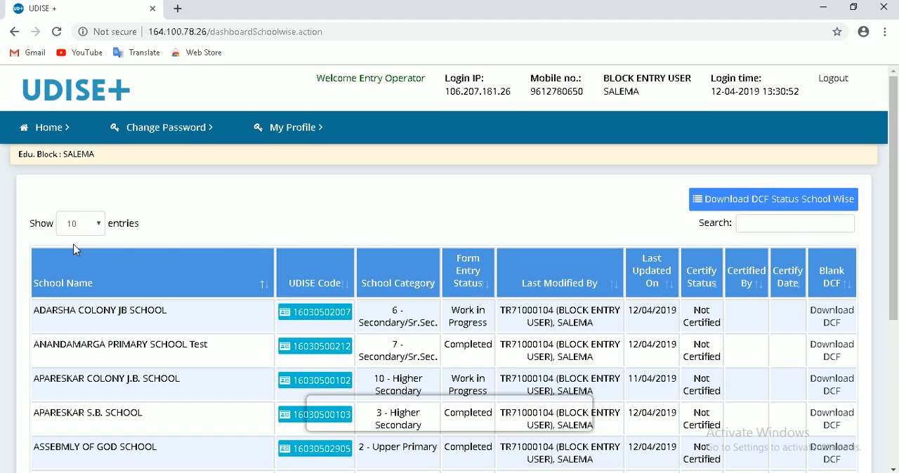
- Examine the SALEMA school list, including pages 2 and 3, for each school's category, form entry status and certify status
scroll(281, 264, "down", 2)
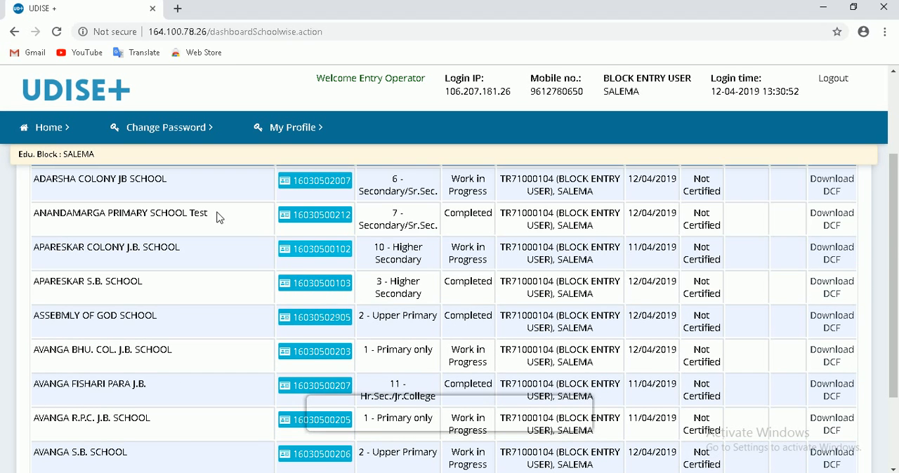
scroll(712, 378, "down", 2)
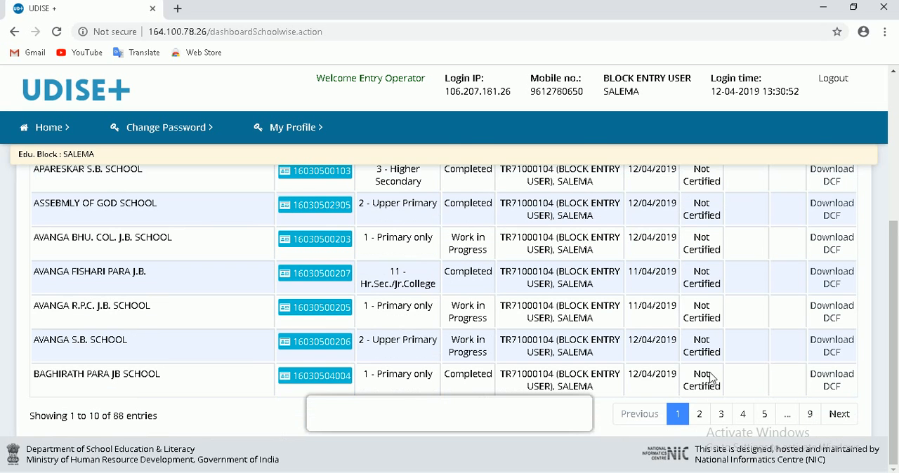
left_click(702, 415)
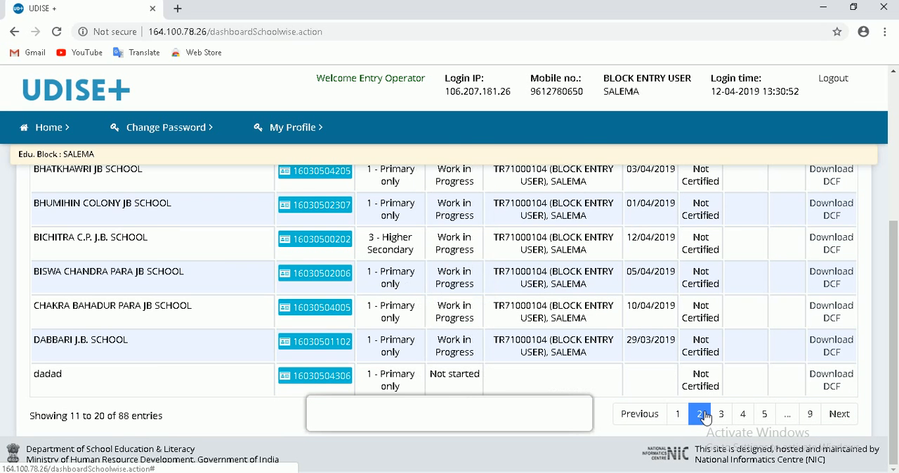
left_click(724, 416)
left_click(677, 416)
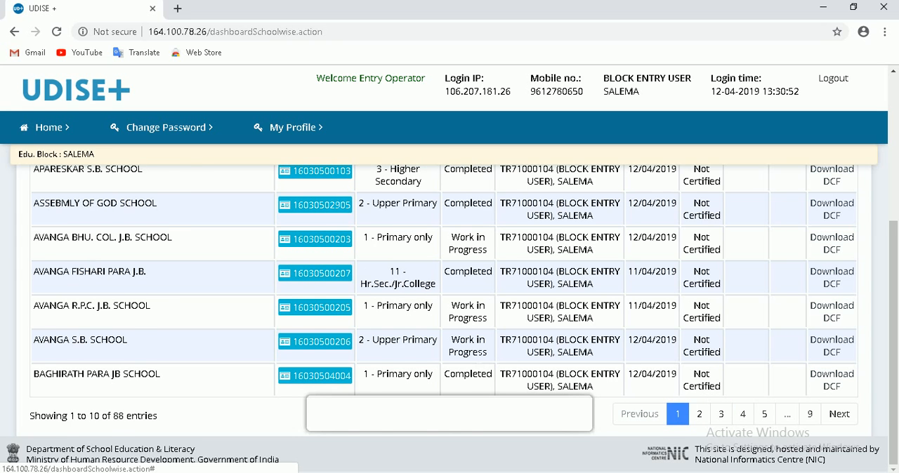
scroll(474, 358, "up", 1)
scroll(474, 357, "up", 2)
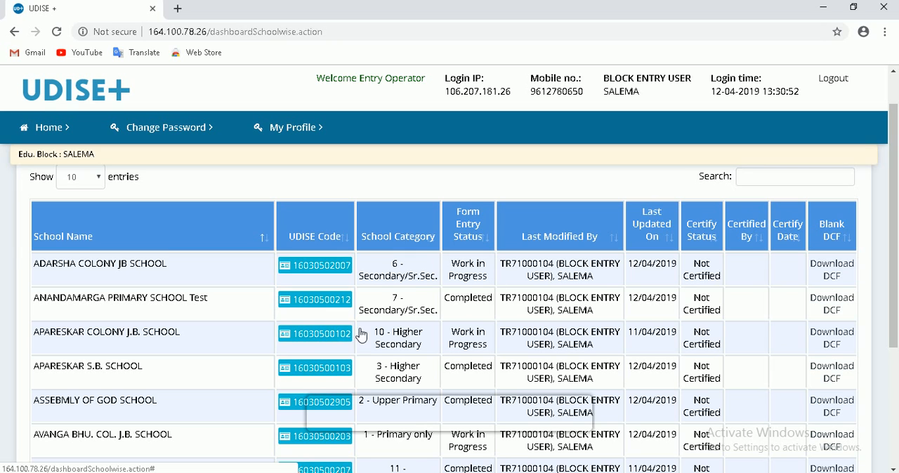
scroll(492, 338, "down", 1)
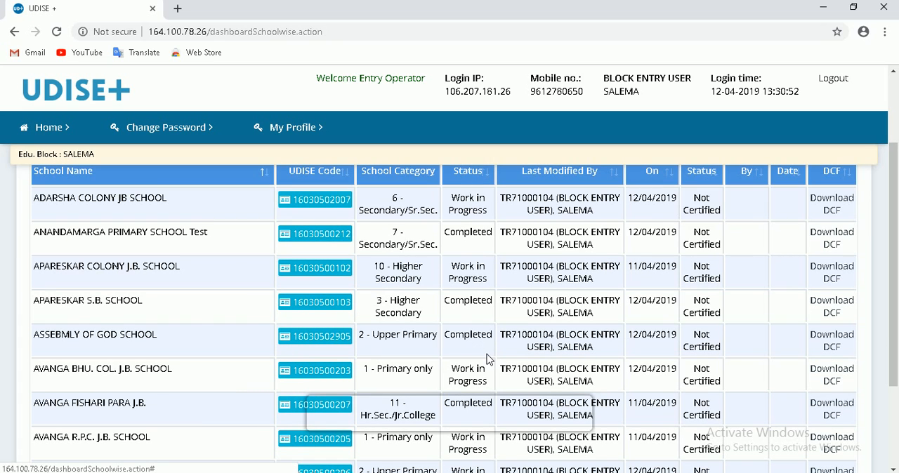
scroll(489, 360, "down", 2)
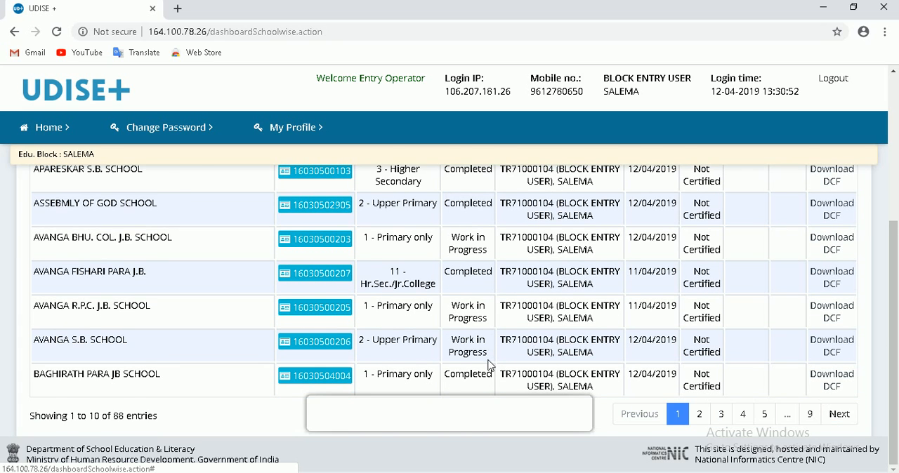
scroll(488, 364, "up", 1)
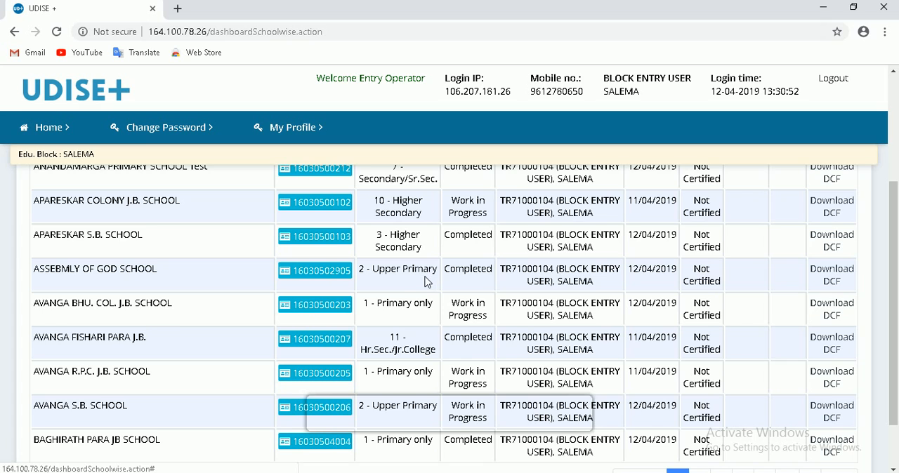
scroll(429, 282, "up", 1)
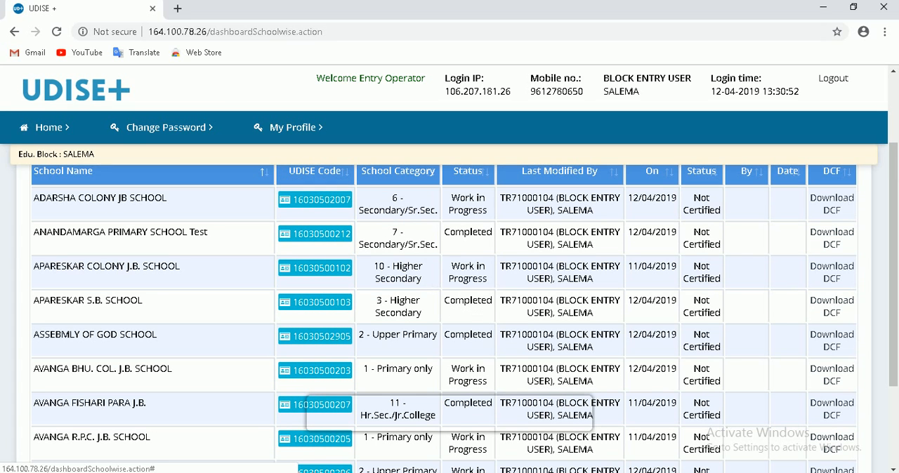
- Open the DCF form overview of ANANDAMARGA PRIMARY SCHOOL Test and look through its Section 1 and 2 forms
left_click(342, 239)
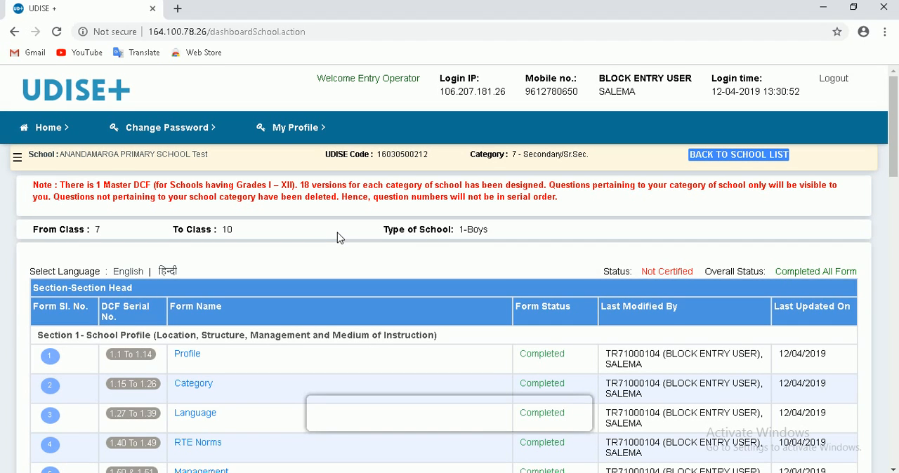
scroll(337, 238, "down", 1)
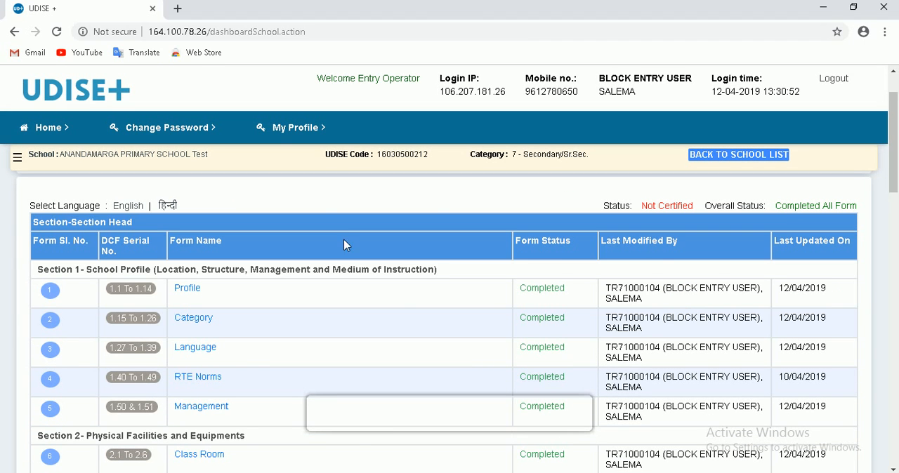
scroll(404, 293, "down", 1)
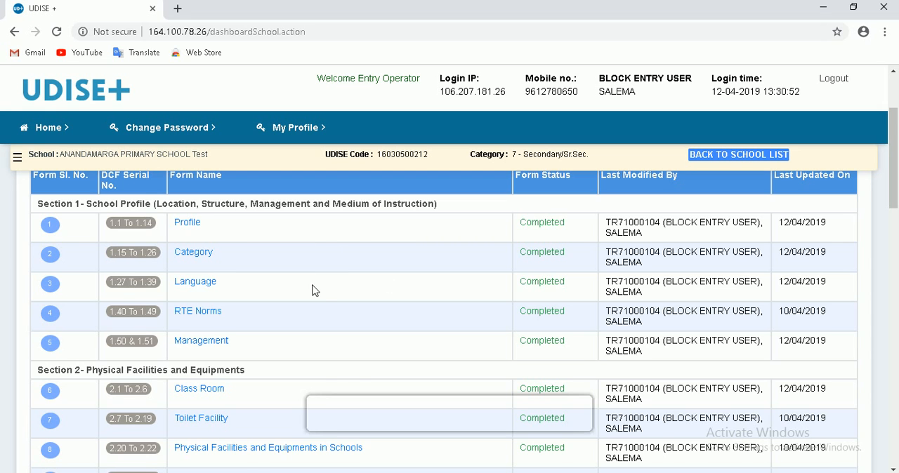
- Return to the SALEMA school list and open the DCF form overview of AVANGA S.B. SCHOOL
scroll(317, 295, "down", 1)
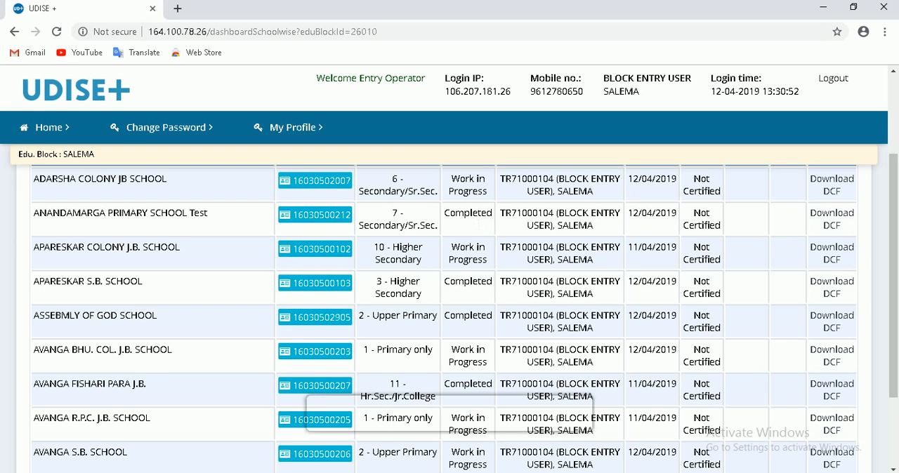
scroll(490, 310, "down", 2)
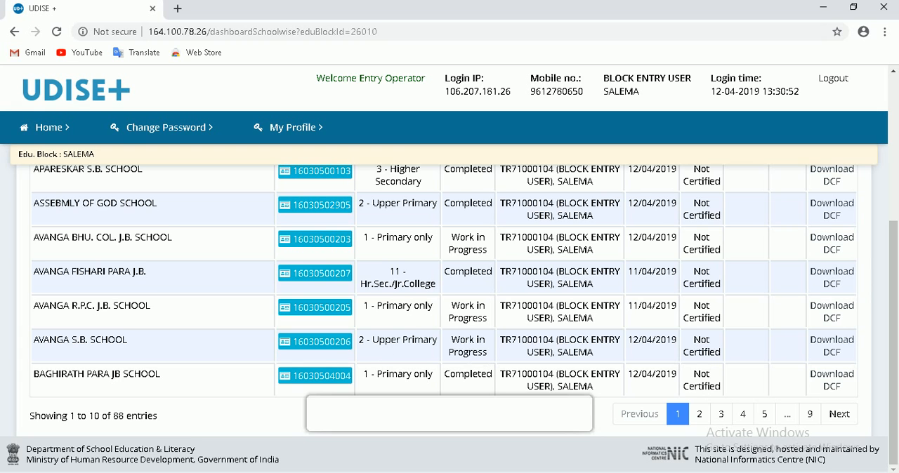
left_click(320, 348)
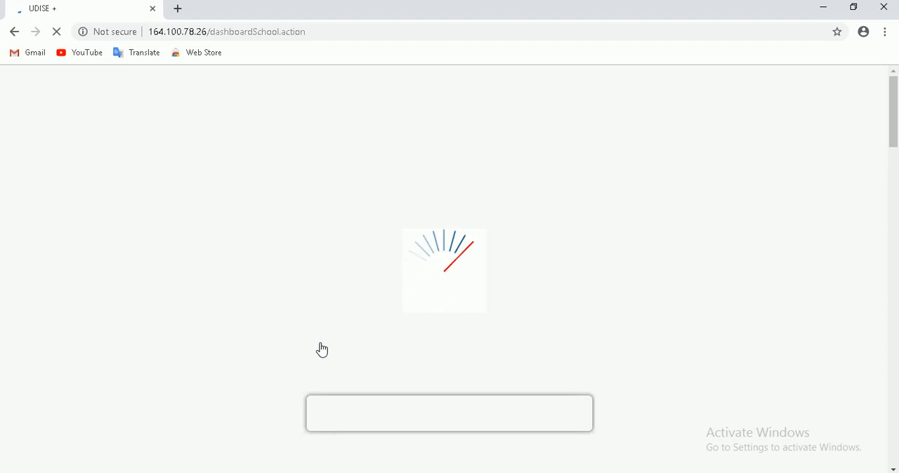
- Examine the form status of every section in AVANGA S.B. SCHOOL's overview, down to the Certify School Data entry
scroll(322, 352, "down", 2)
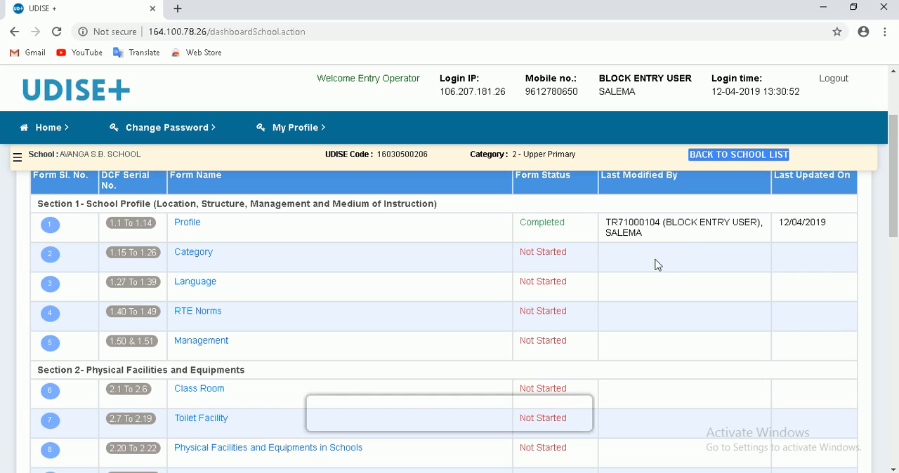
scroll(657, 271, "down", 1)
scroll(657, 272, "up", 1)
scroll(571, 273, "down", 5)
scroll(556, 331, "down", 5)
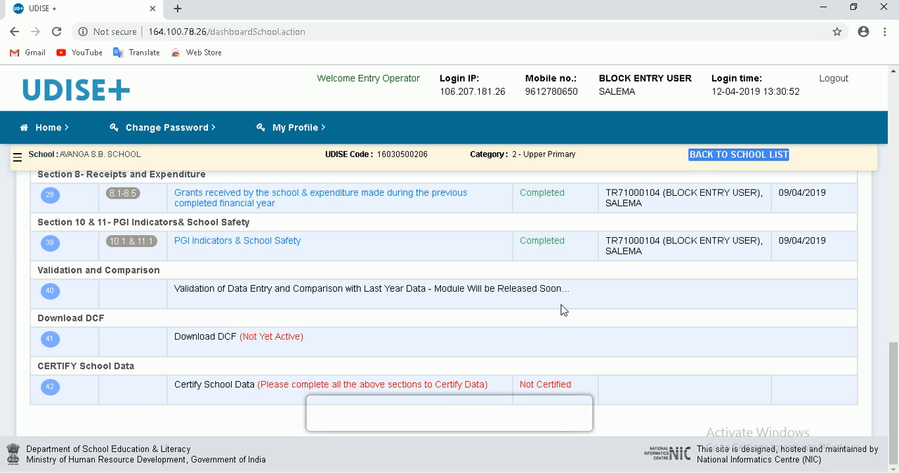
scroll(562, 257, "up", 1)
scroll(450, 316, "up", 12)
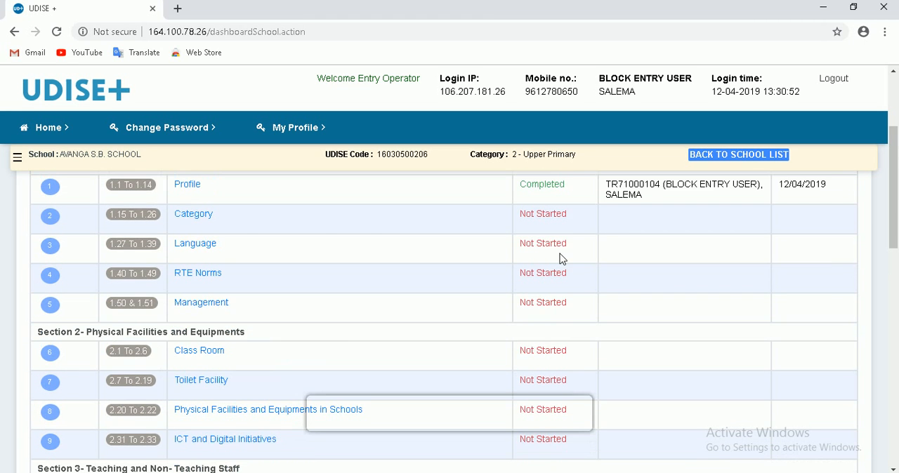
scroll(566, 260, "up", 1)
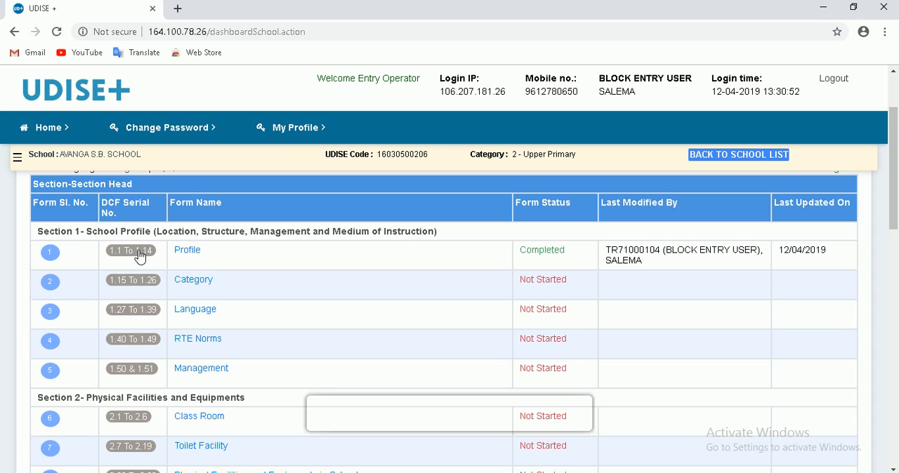
- Open the school's Profile form (1.1 to 1.14) in Section 1 and look over its fields
left_click(187, 251)
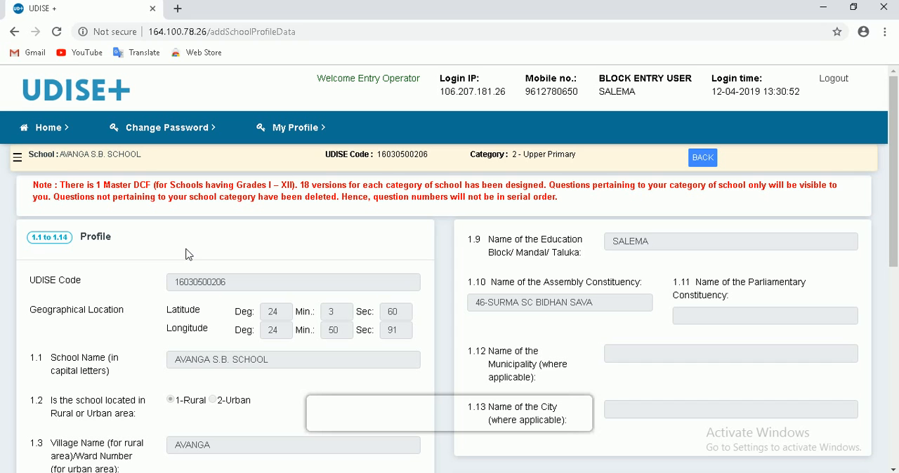
scroll(253, 298, "down", 3)
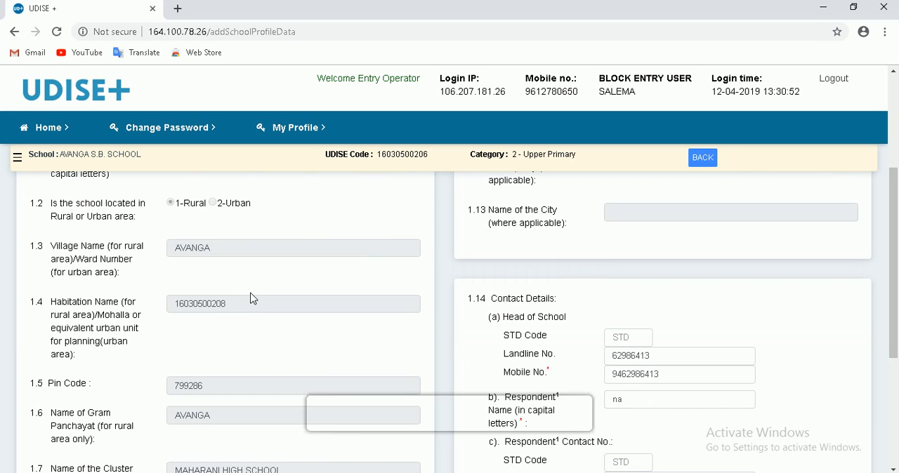
scroll(253, 298, "down", 4)
scroll(252, 299, "up", 7)
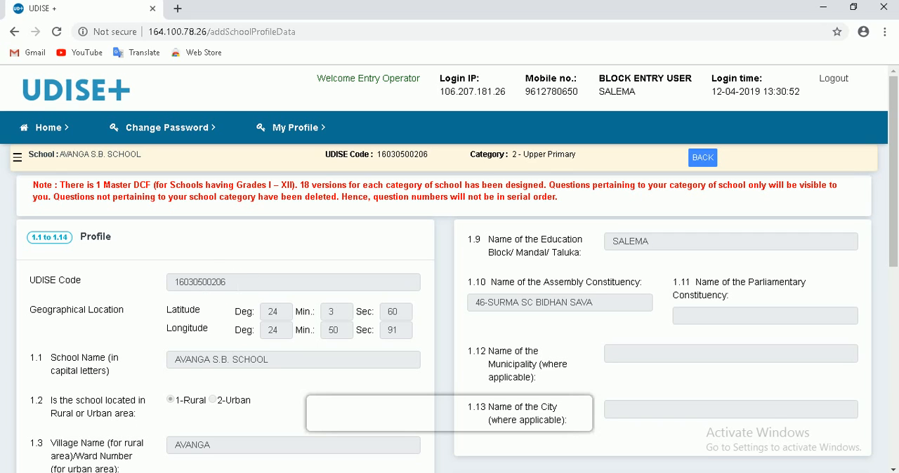
- Review the Profile form's UDISE code, latitude and longitude, school name (1.1) and rural or urban location (1.2)
left_click_drag(226, 282, 179, 283)
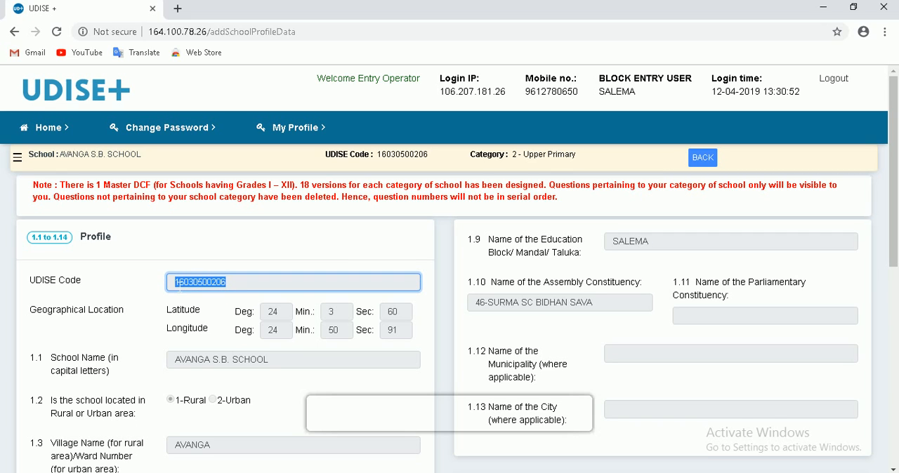
left_click_drag(42, 312, 109, 316)
double_click(273, 312)
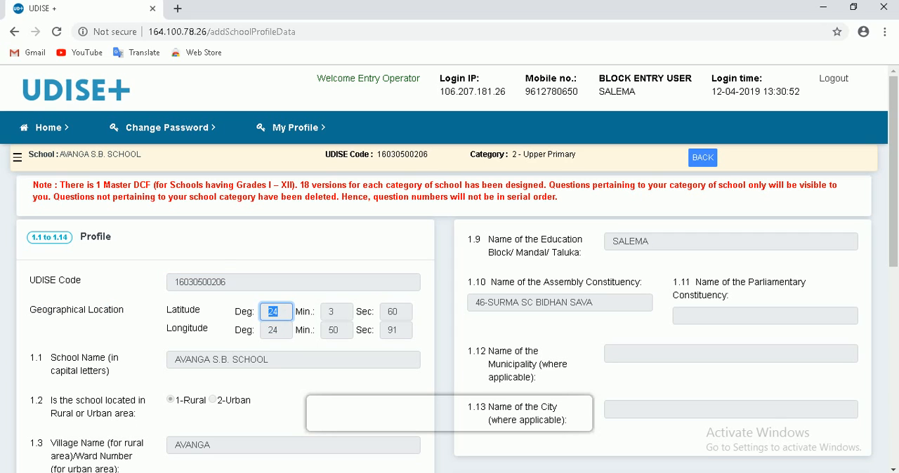
double_click(273, 330)
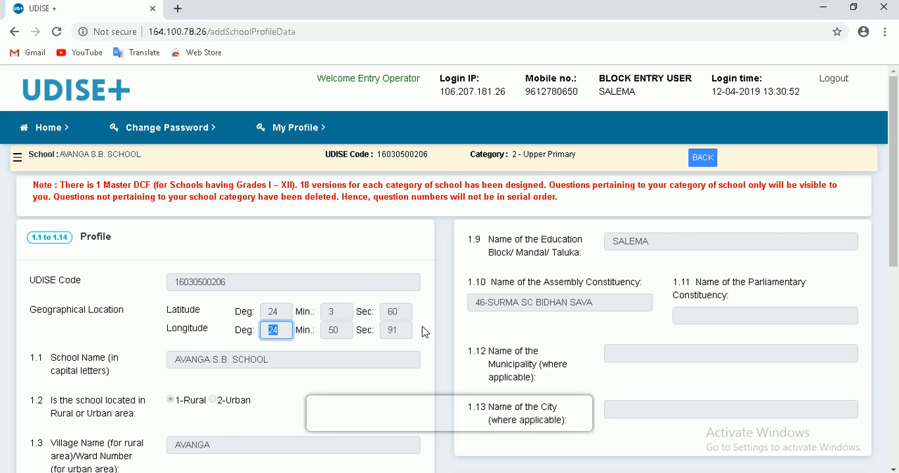
scroll(422, 330, "down", 2)
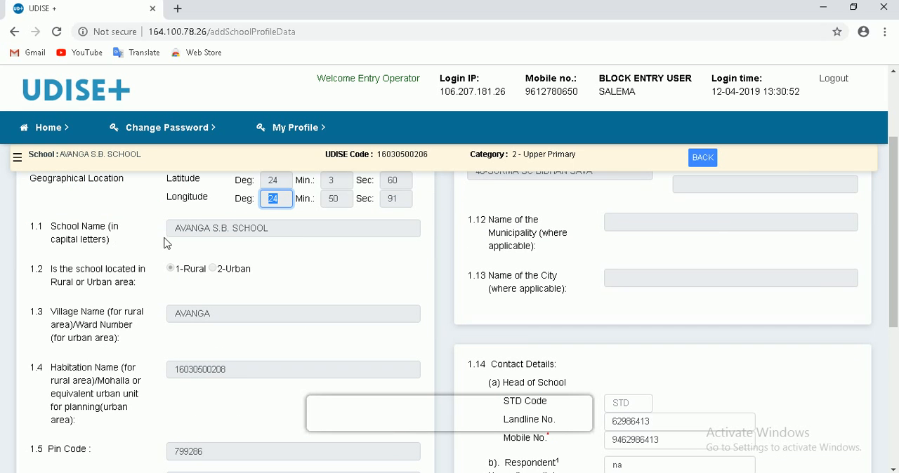
left_click_drag(174, 228, 269, 228)
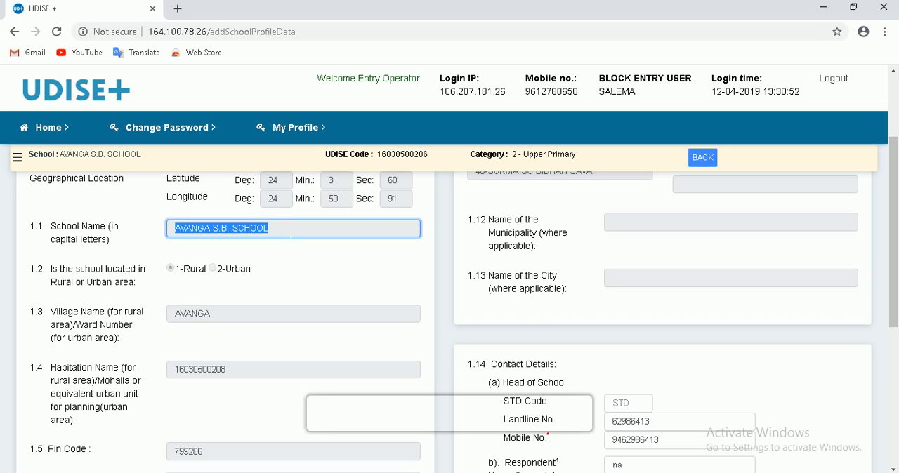
left_click_drag(57, 271, 117, 276)
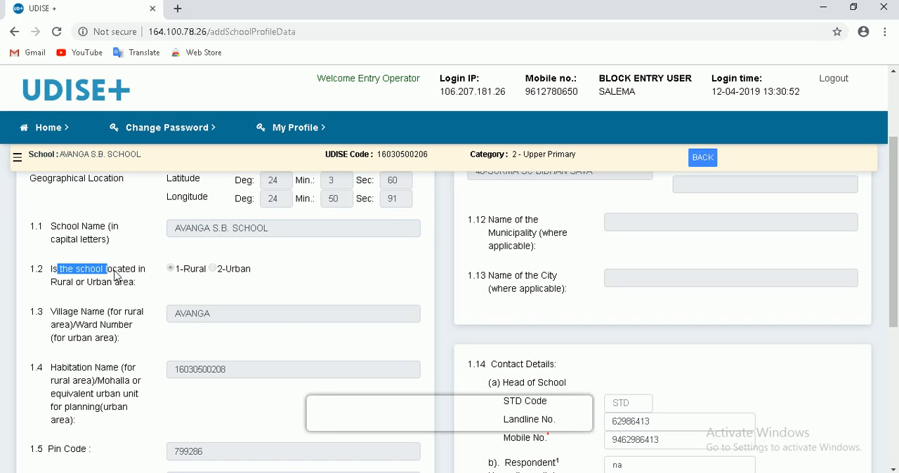
left_click(227, 275)
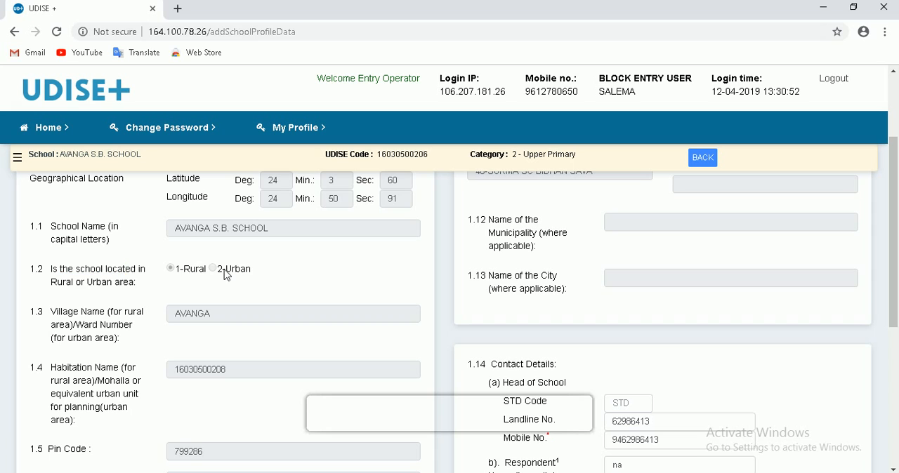
- Review Profile fields 1.3 to 1.8, from village name and habitation through pin code and Gram Panchayat to the CD block
scroll(247, 281, "down", 1)
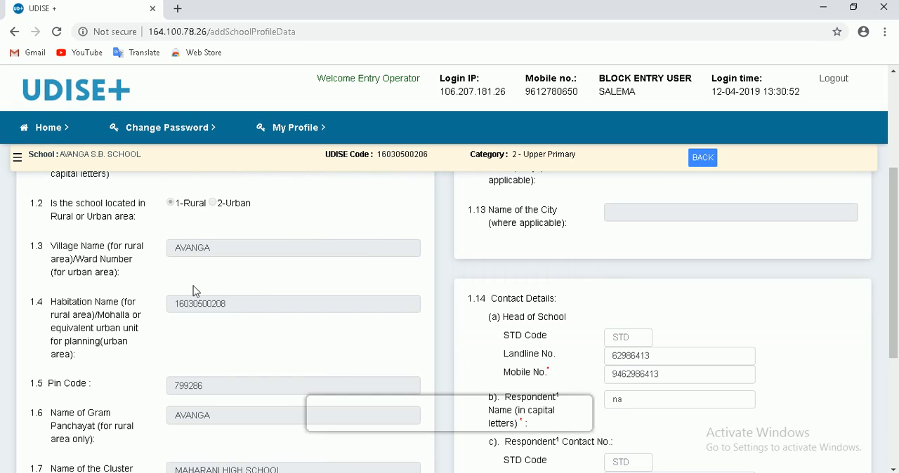
left_click_drag(175, 248, 211, 248)
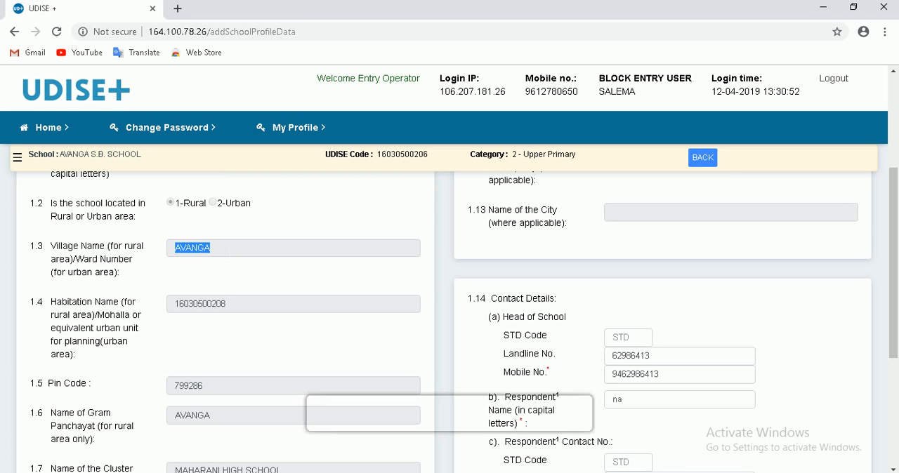
left_click_drag(174, 304, 226, 304)
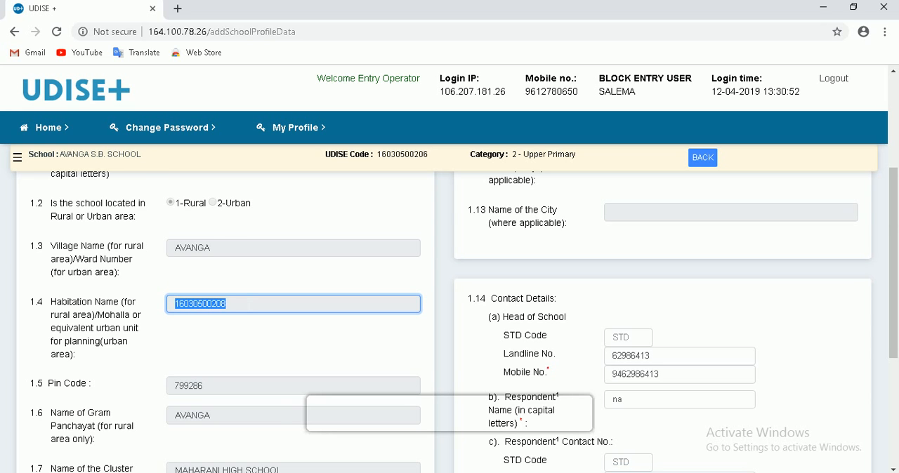
scroll(135, 295, "down", 2)
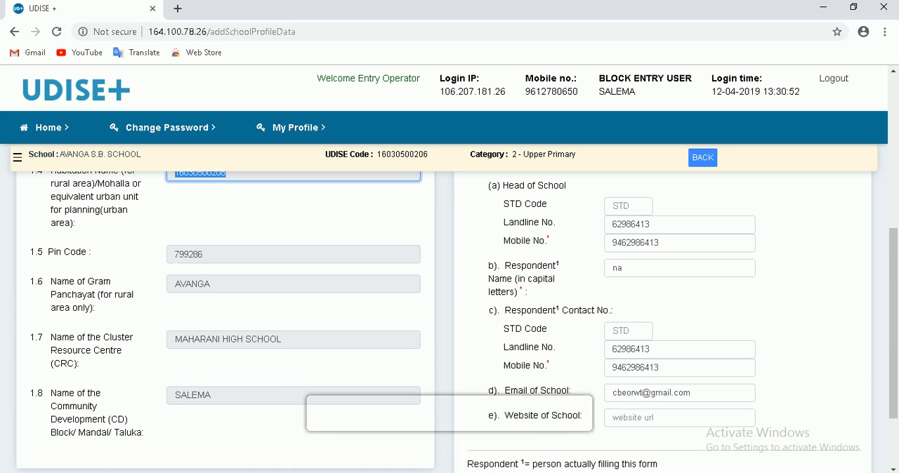
key("Tab")
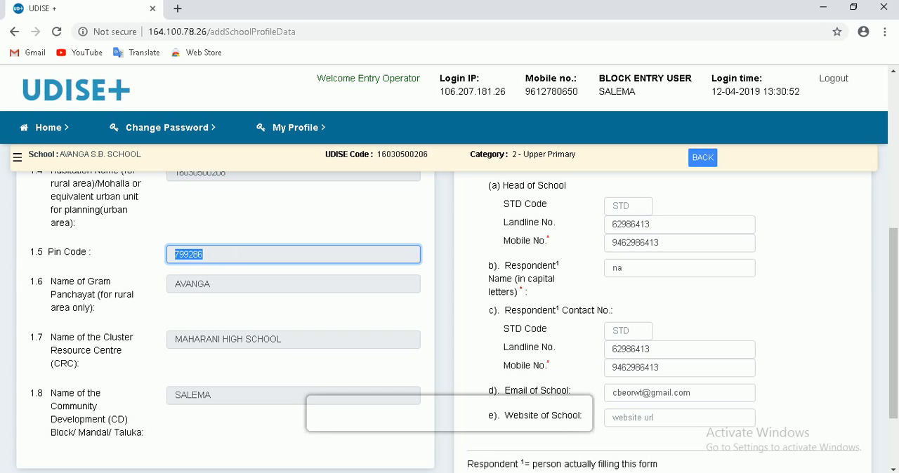
key("Tab")
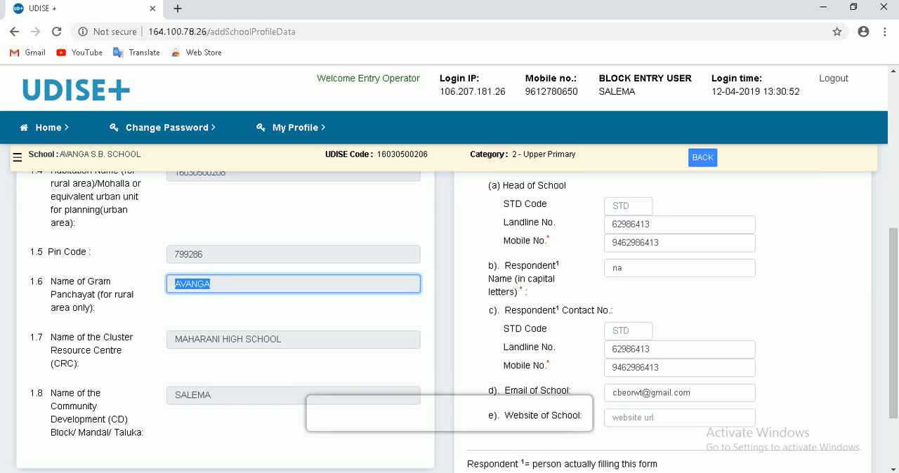
left_click_drag(174, 339, 283, 339)
scroll(319, 342, "down", 3)
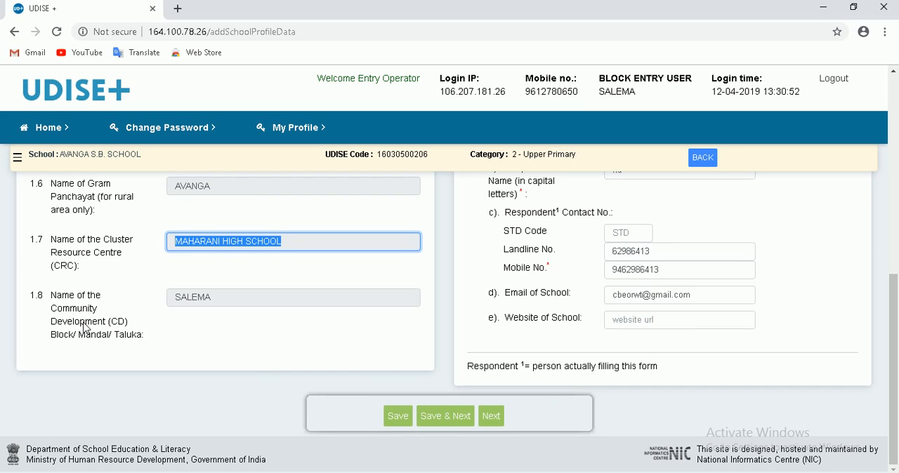
left_click_drag(175, 297, 211, 297)
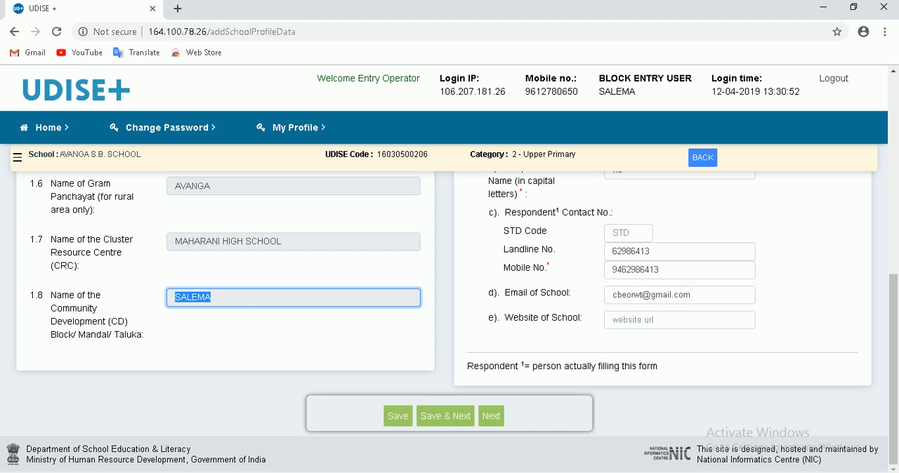
- Review Profile fields 1.9 to 1.13, covering the education block, assembly and parliamentary constituencies, municipality and city
scroll(449, 309, "up", 2)
scroll(287, 333, "down", 2)
scroll(286, 330, "up", 5)
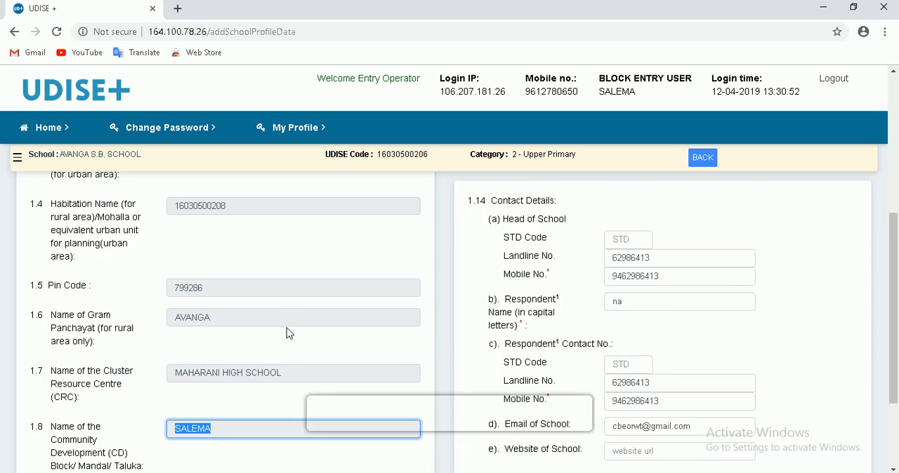
scroll(286, 328, "up", 2)
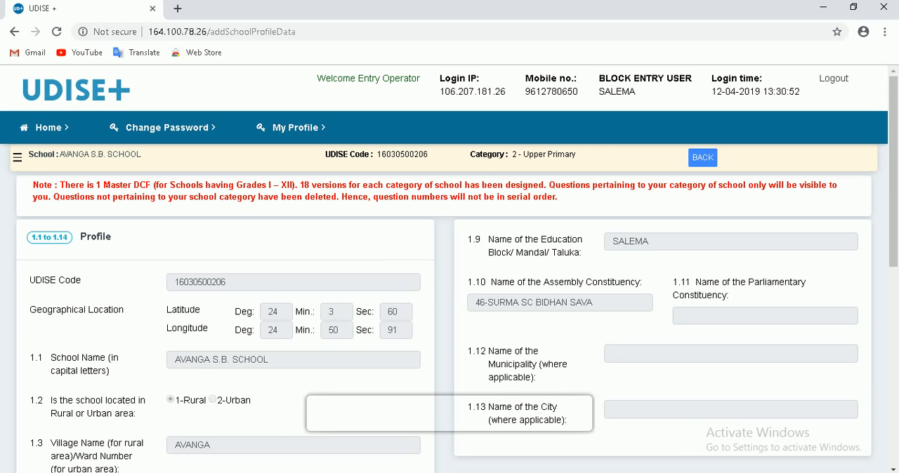
left_click(618, 241)
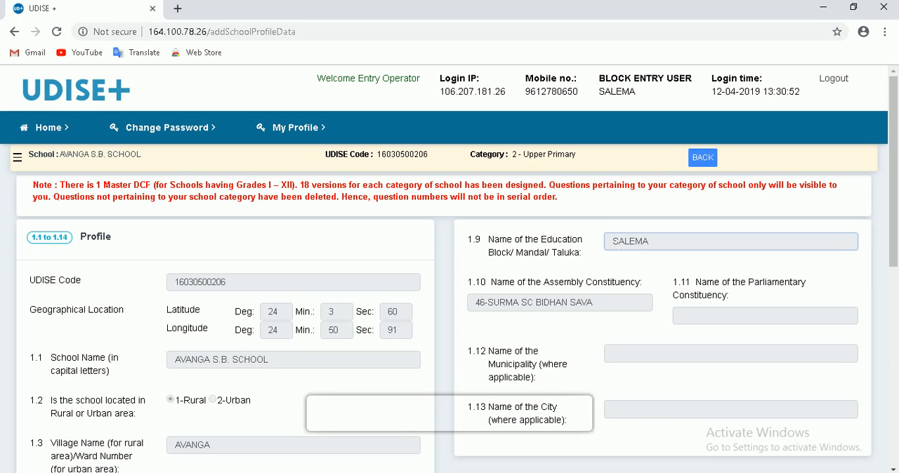
left_click_drag(612, 242, 673, 241)
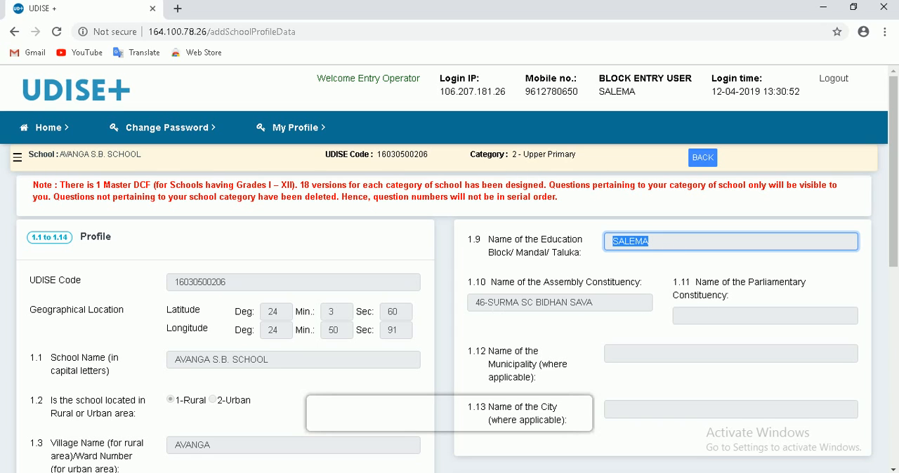
left_click_drag(485, 302, 593, 302)
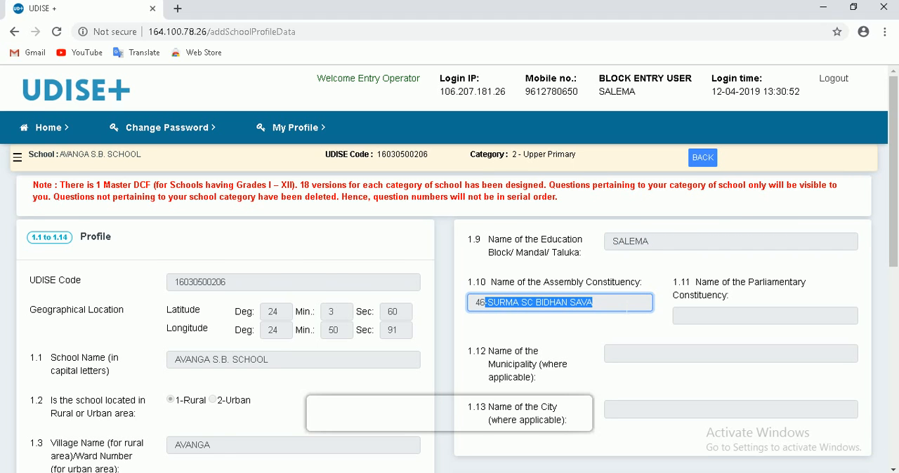
scroll(704, 315, "down", 1)
key("Tab")
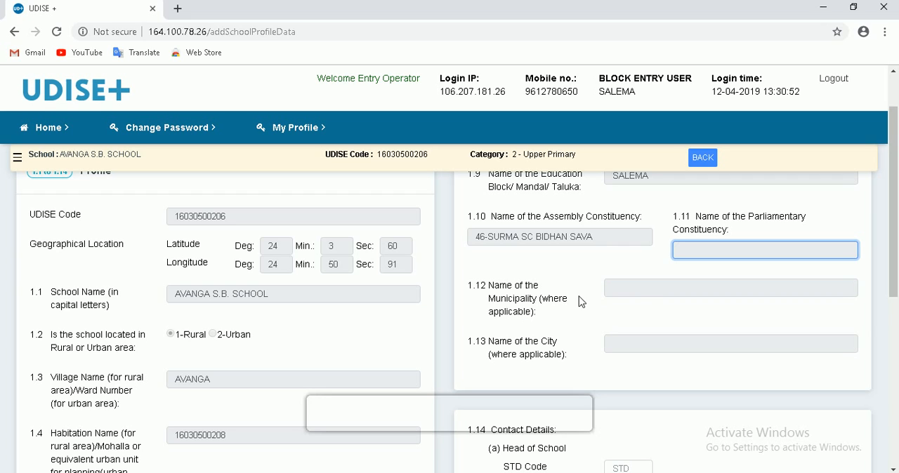
left_click(642, 289)
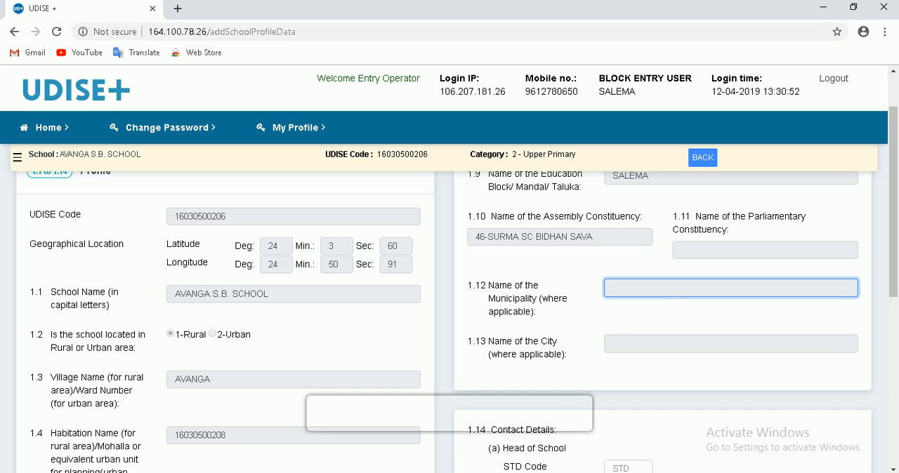
left_click(638, 349)
- Review the head of school's contact details in Profile field 1.14(a): STD code, landline number and mobile number
scroll(452, 329, "down", 3)
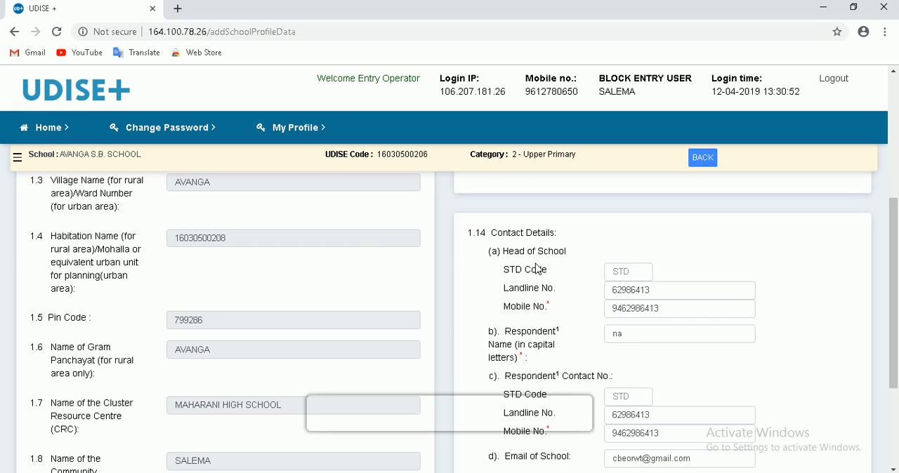
scroll(552, 280, "down", 1)
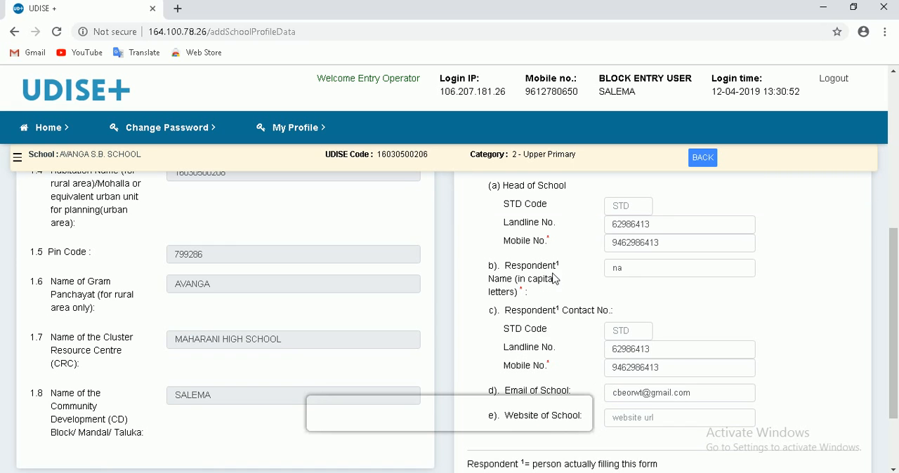
left_click(637, 209)
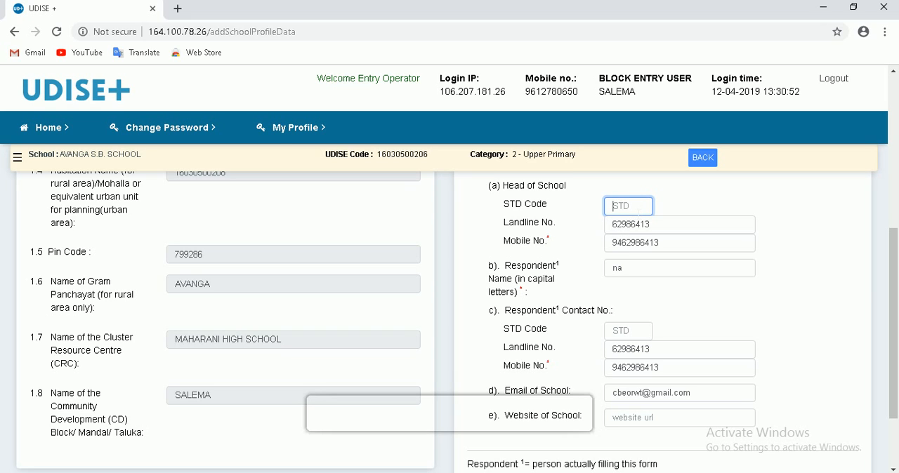
left_click(660, 224)
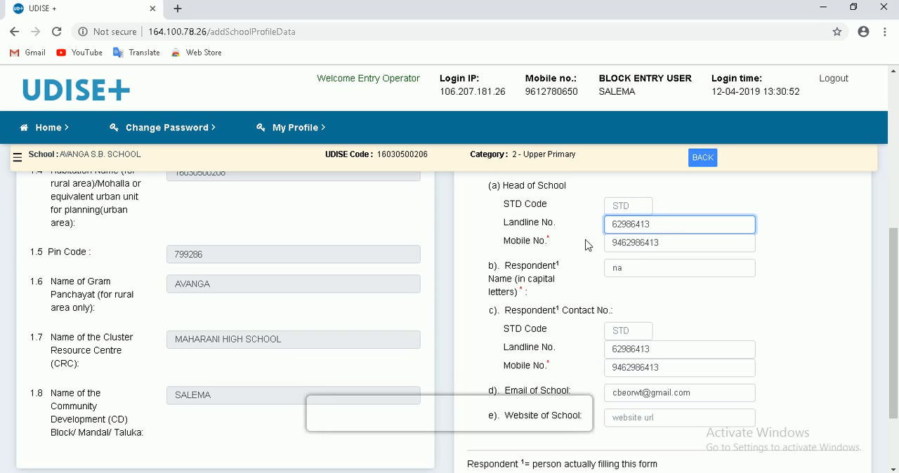
double_click(667, 242)
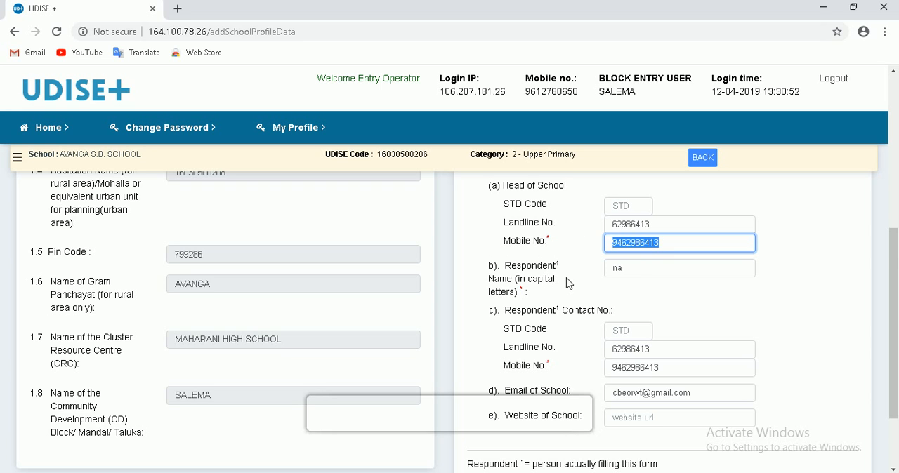
- Replace the entry in the respondent name field, 1.14(b), with the respondent's full name
scroll(576, 274, "down", 1)
scroll(577, 272, "up", 1)
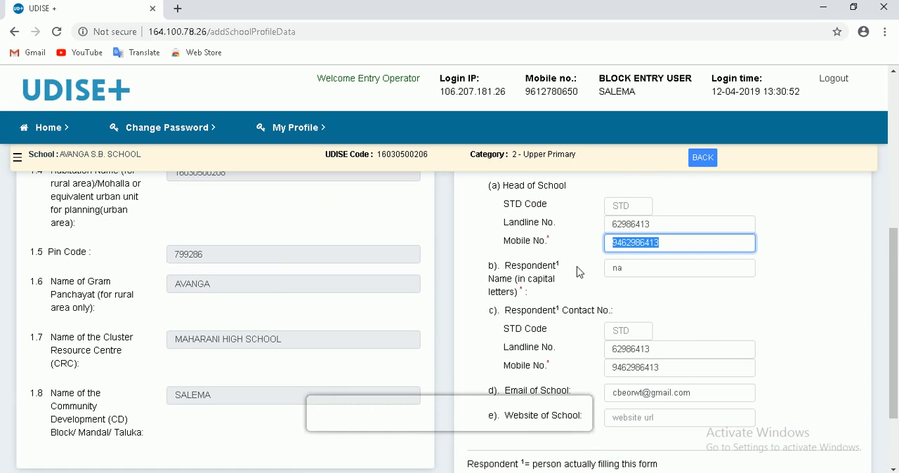
left_click(645, 274)
key("BackSpace")
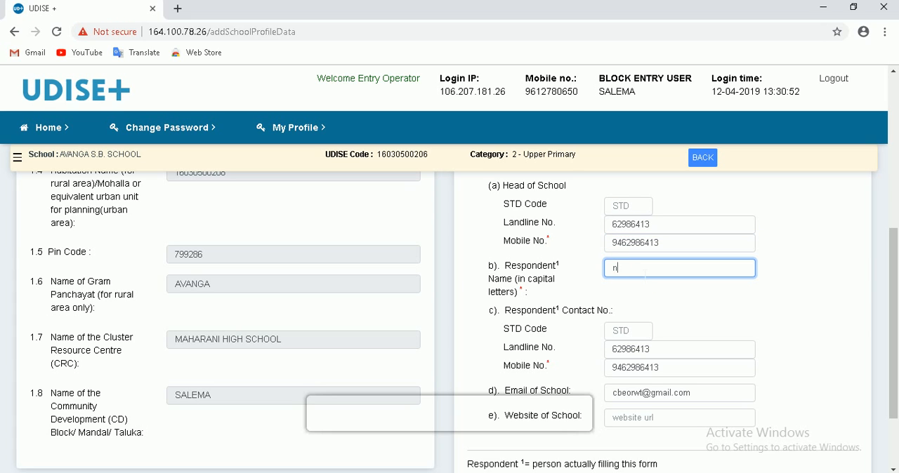
key("BackSpace")
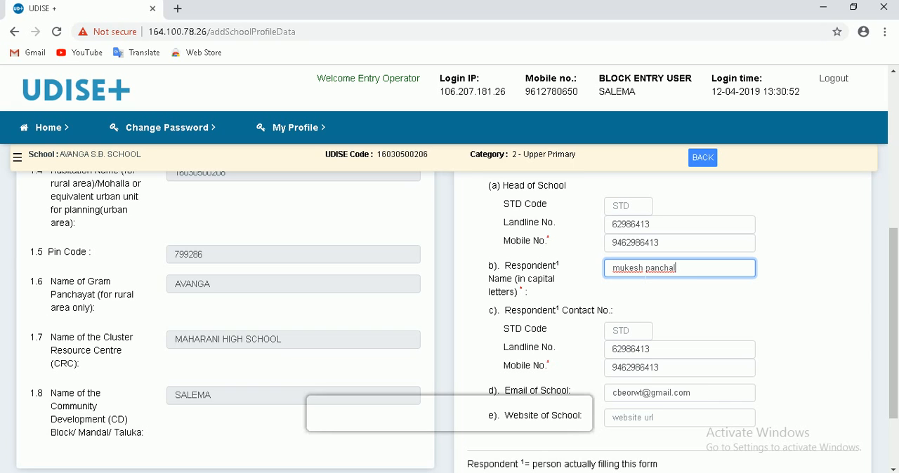
- Replace the respondent's mobile number in contact field 1.14(c) with the respondent's own number
scroll(573, 346, "down", 1)
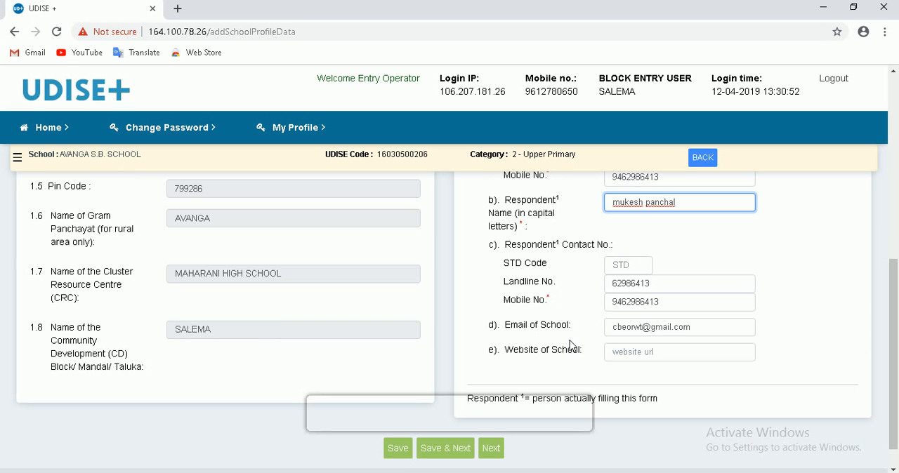
left_click(681, 302)
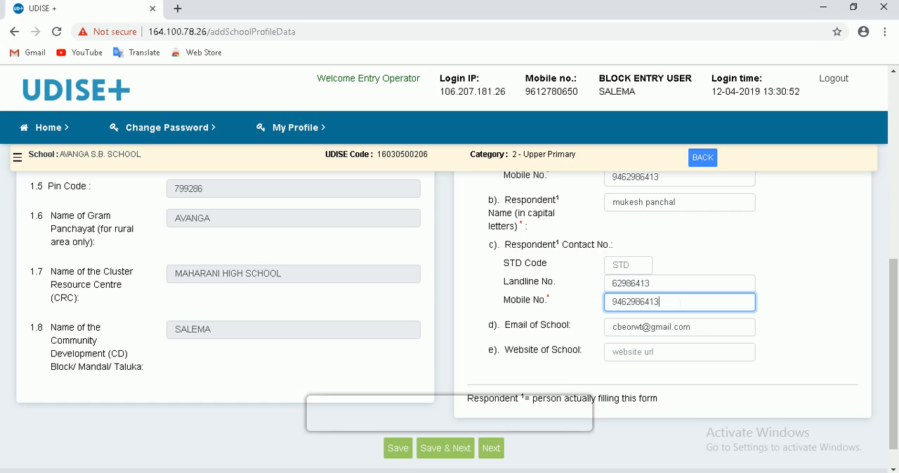
key("BackSpace")
key("BackSpace")
key("BackSpace")
key("BackSpace")
key("BackSpace")
key("BackSpace")
key("BackSpace")
key("BackSpace")
key("BackSpace")
key("BackSpace")
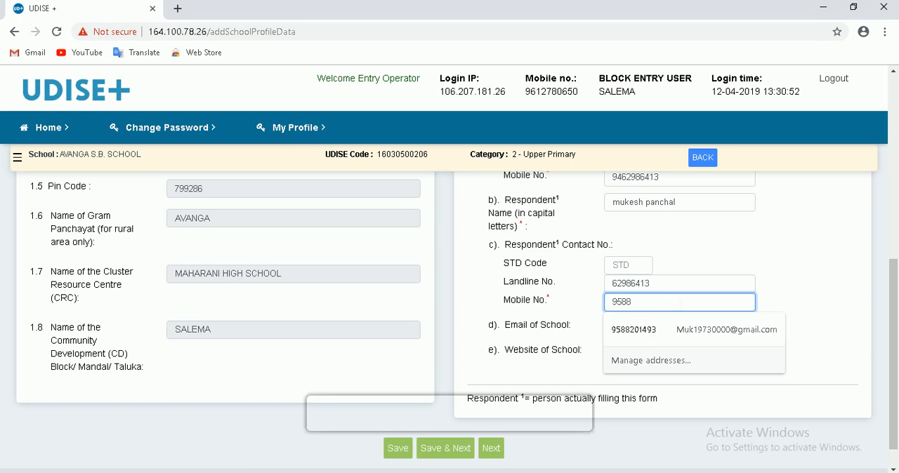
- Check the respondent's STD code and landline, school email and website fields, and save the Profile form, continuing to the Category form
left_click(633, 265)
left_click(662, 290)
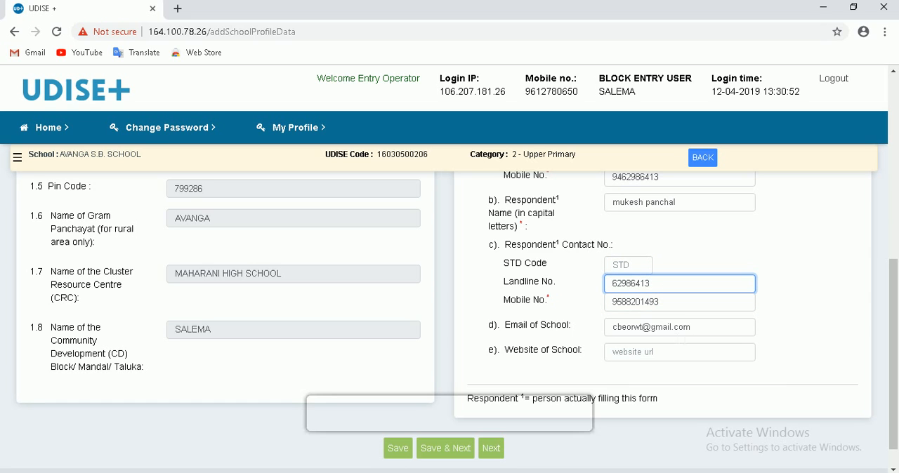
left_click_drag(691, 327, 611, 327)
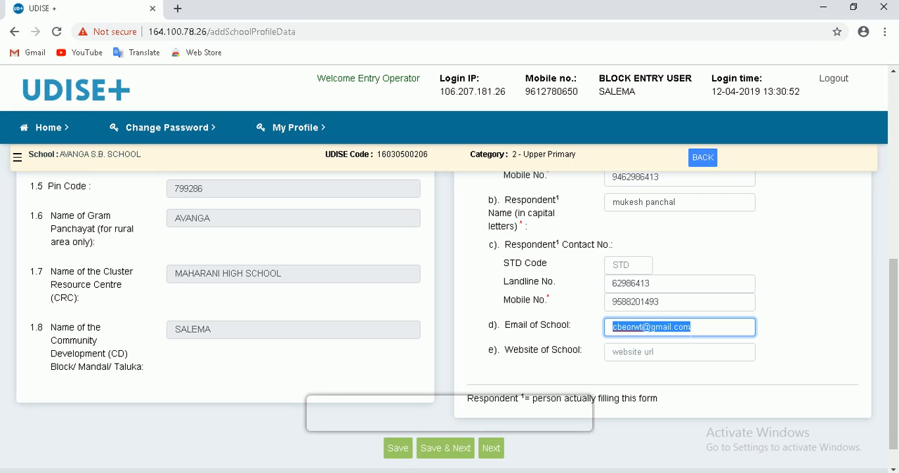
left_click(659, 354)
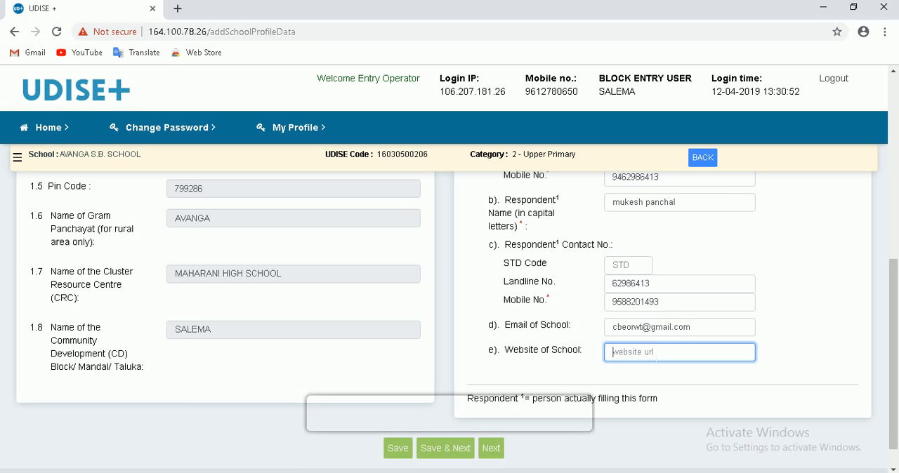
scroll(512, 365, "down", 1)
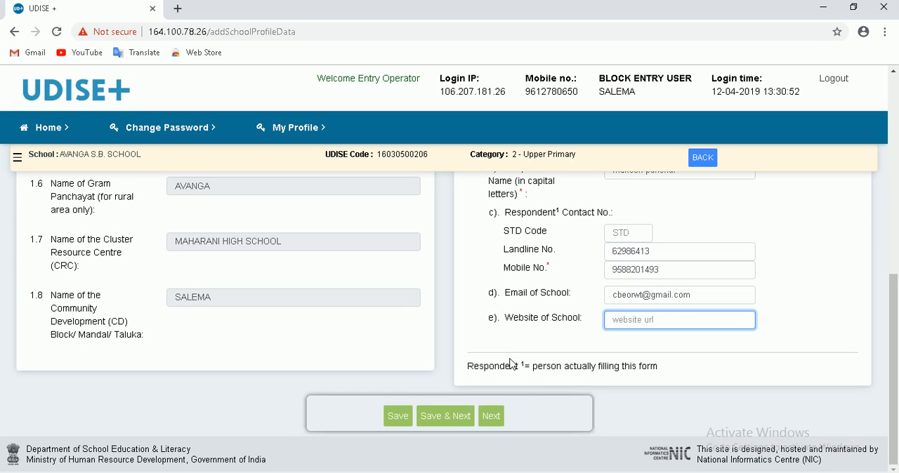
left_click(457, 420)
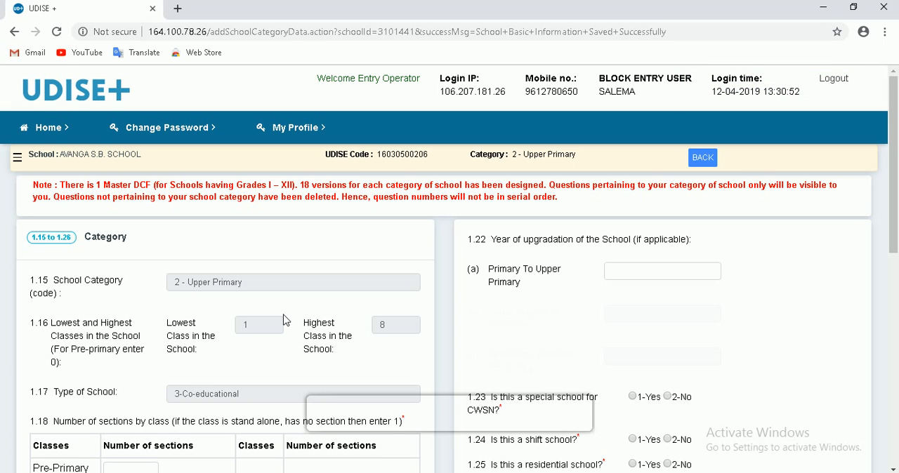
- Review Category fields 1.15 to 1.17: school category, lowest and highest classes, and type of school
scroll(285, 321, "down", 2)
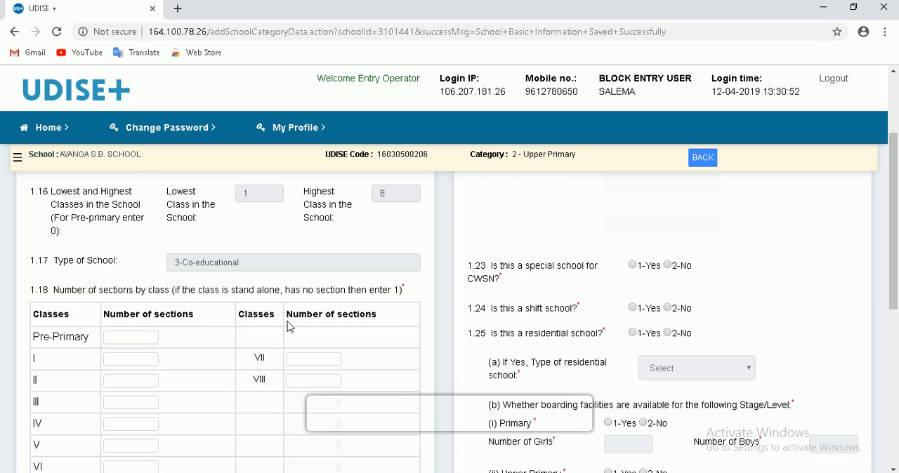
scroll(290, 327, "up", 2)
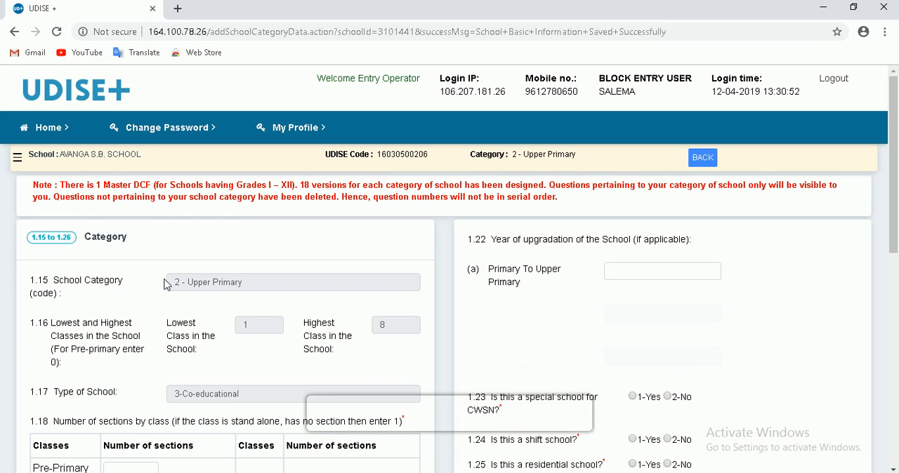
scroll(167, 284, "down", 2)
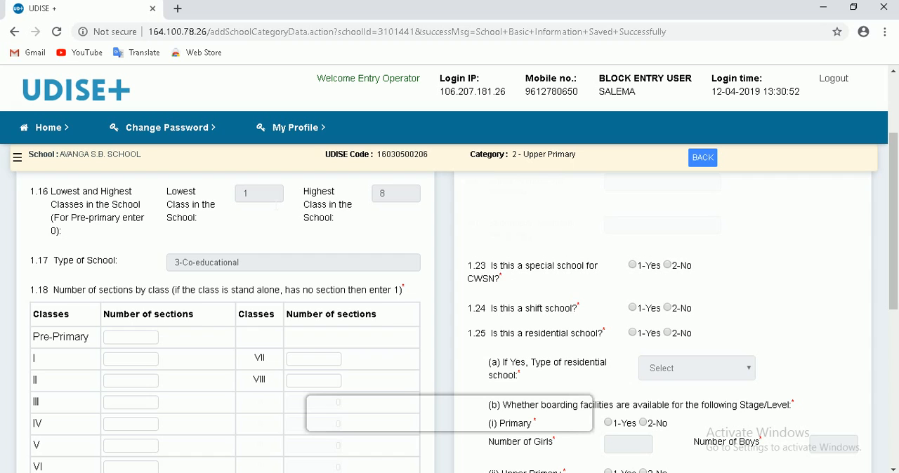
scroll(254, 210, "up", 1)
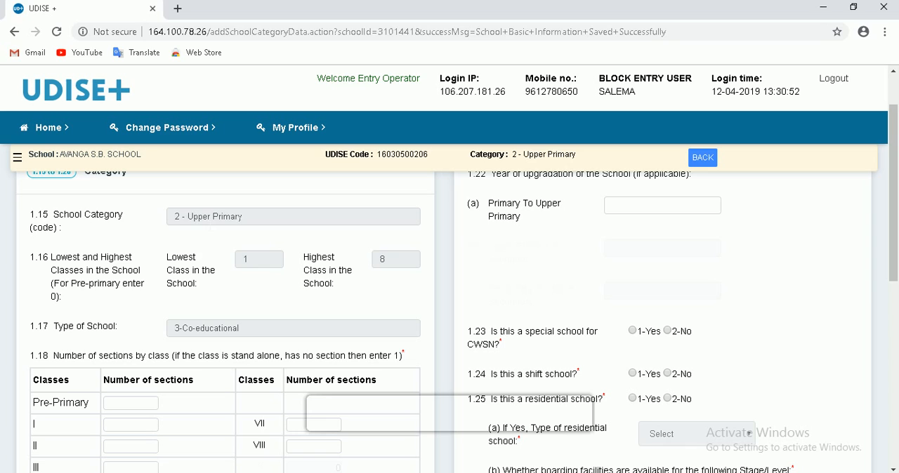
left_click(253, 222)
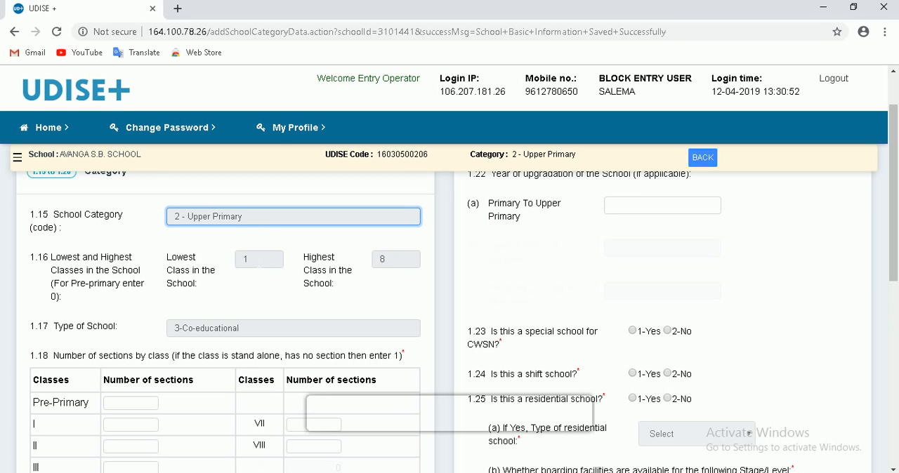
left_click(236, 261)
key("Tab")
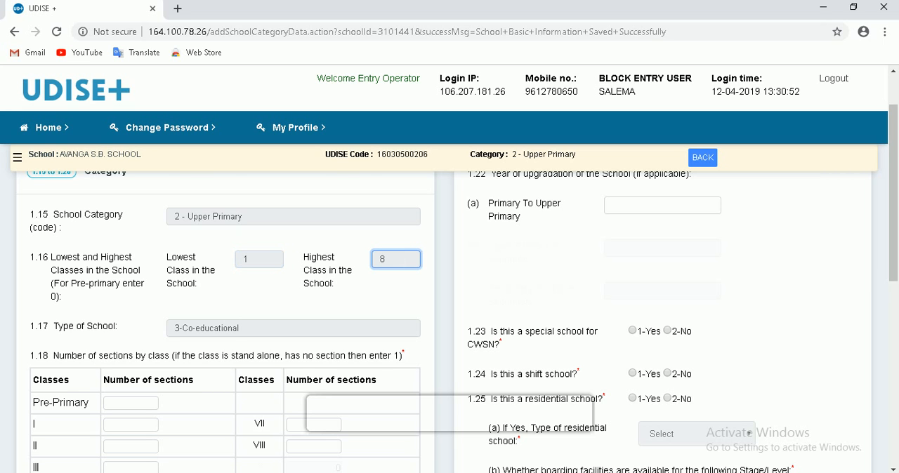
scroll(307, 268, "down", 2)
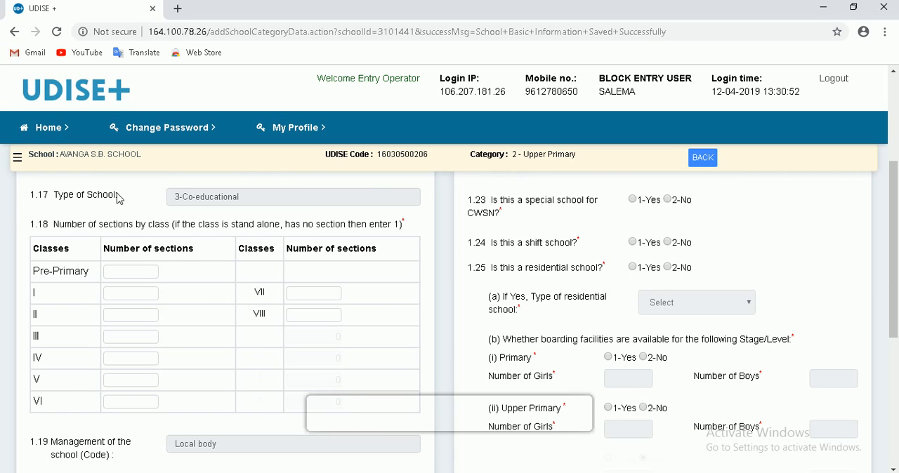
left_click(253, 200)
left_click_drag(254, 198, 185, 201)
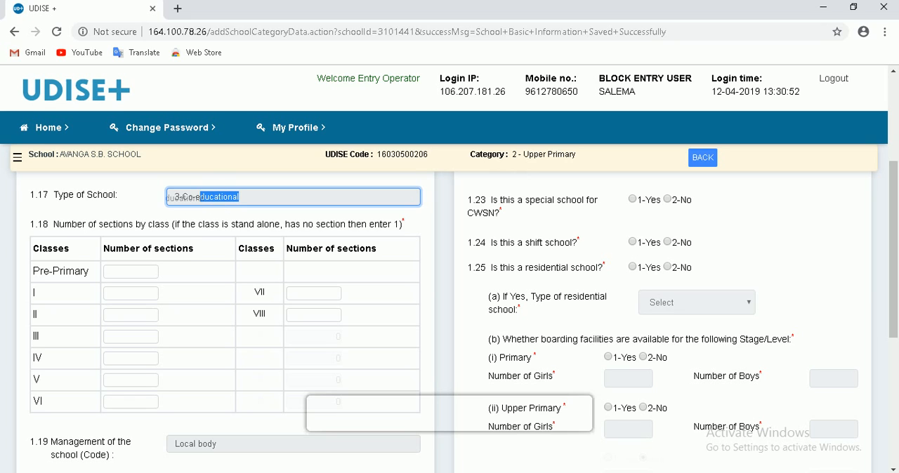
left_click(263, 200)
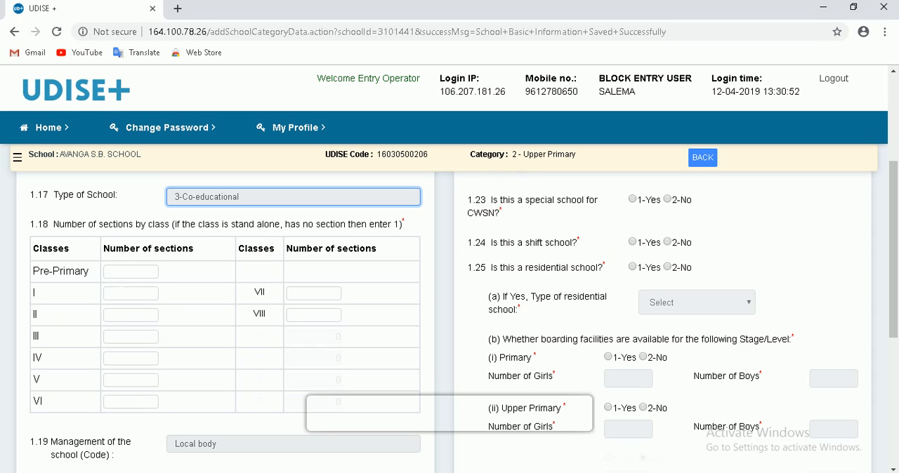
- Enter 1 section each for Classes I, II, III and IV in the number of sections table (1.18)
left_click(131, 277)
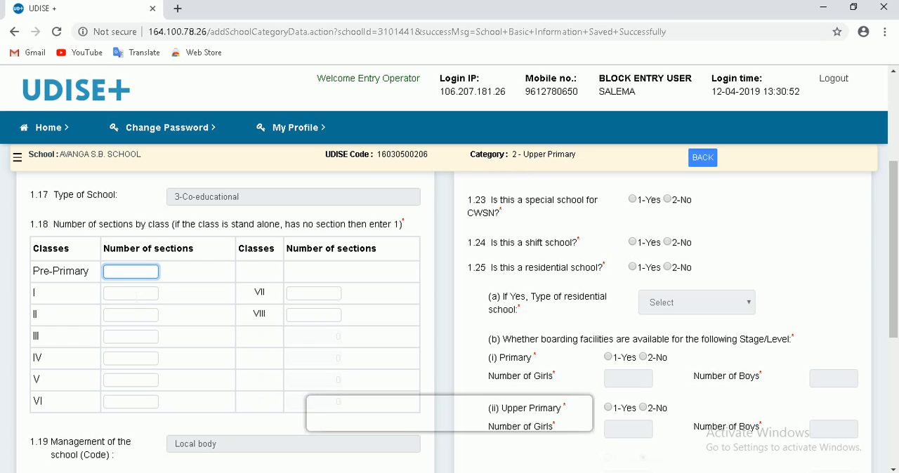
left_click(136, 294)
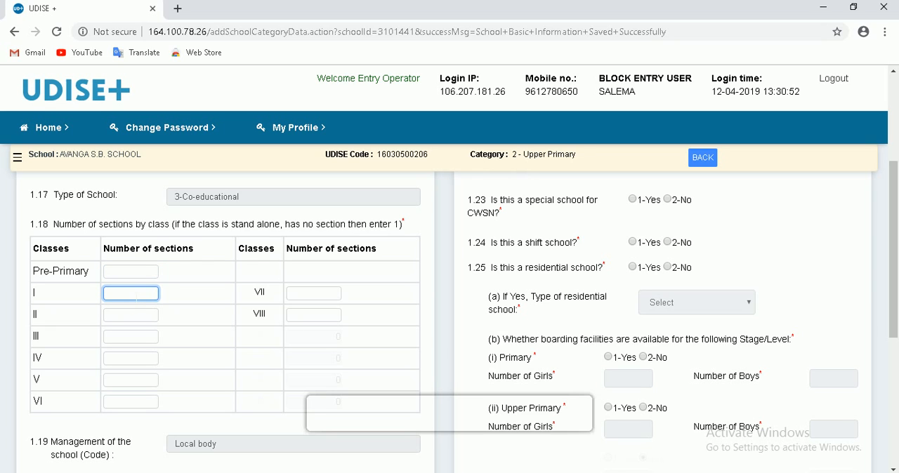
type("1")
left_click(138, 315)
type("1")
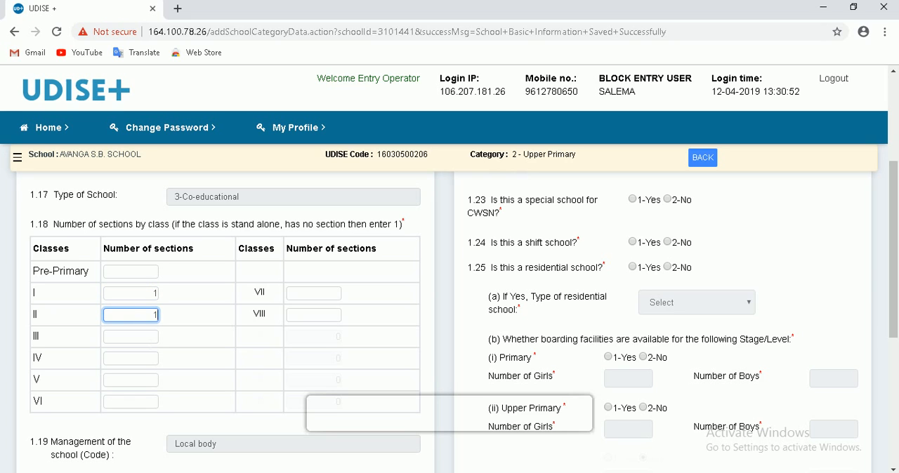
left_click(146, 338)
type("1")
left_click(152, 359)
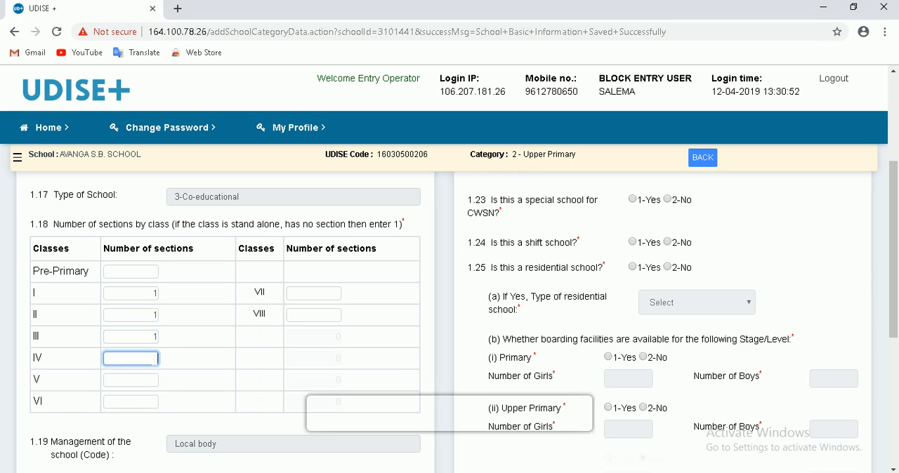
type("1")
- Enter 1 section each for Classes VI and VIII in the number of sections table (1.18)
left_click(151, 380)
left_click(155, 401)
type("1")
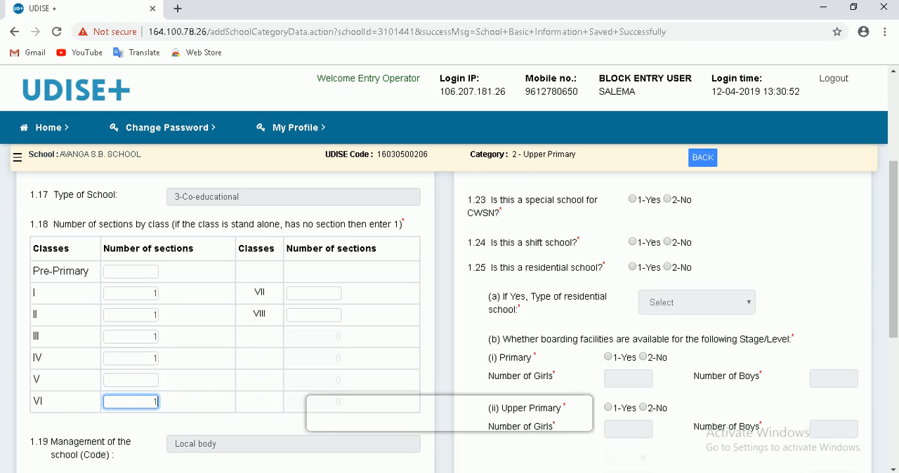
left_click(311, 294)
left_click(319, 319)
type("1")
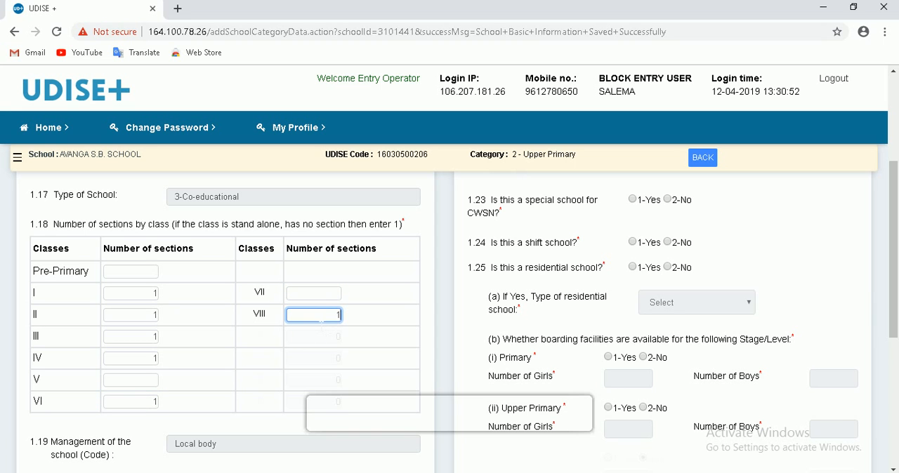
- Enter 1954 as the school's year of establishment (1.20) and check the primary and upper primary recognition year fields (1.21)
scroll(367, 316, "down", 3)
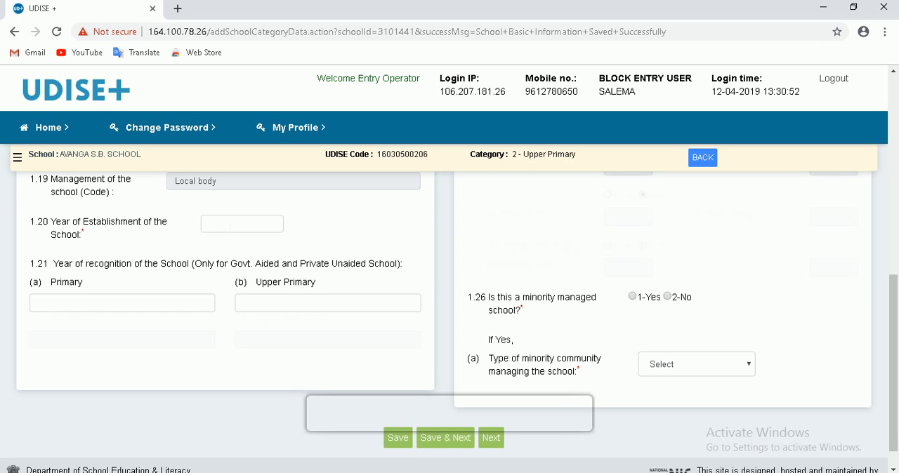
left_click(229, 227)
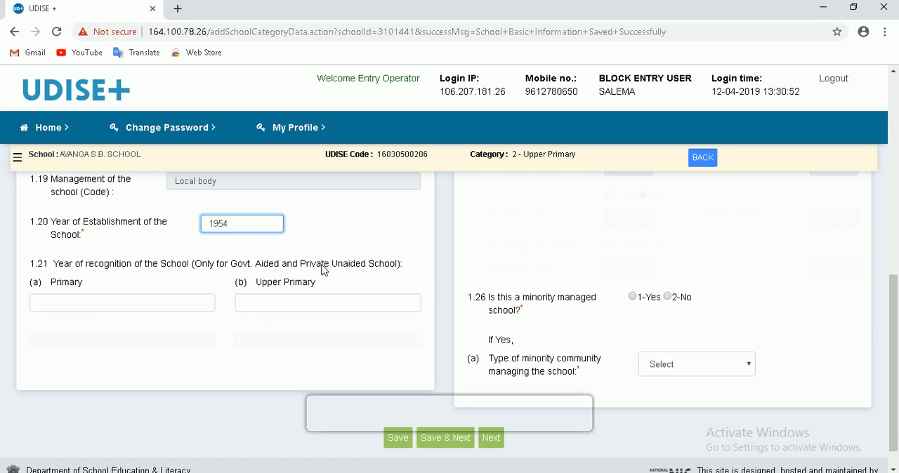
left_click(129, 306)
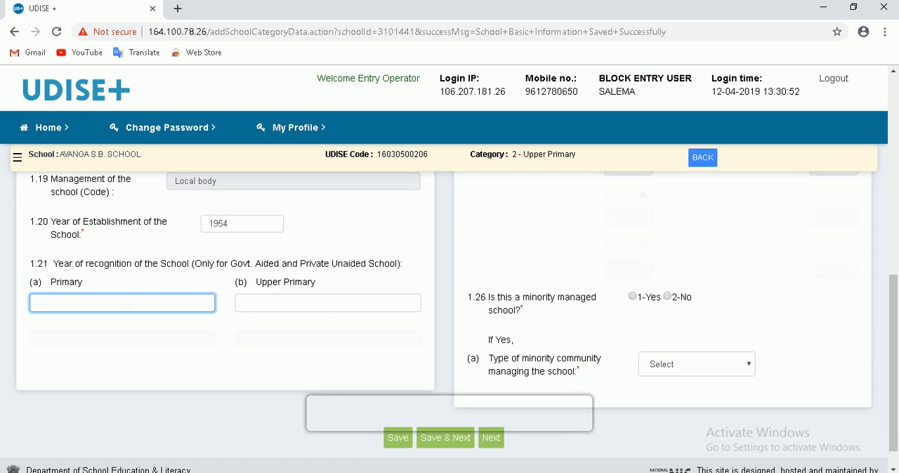
key("Tab")
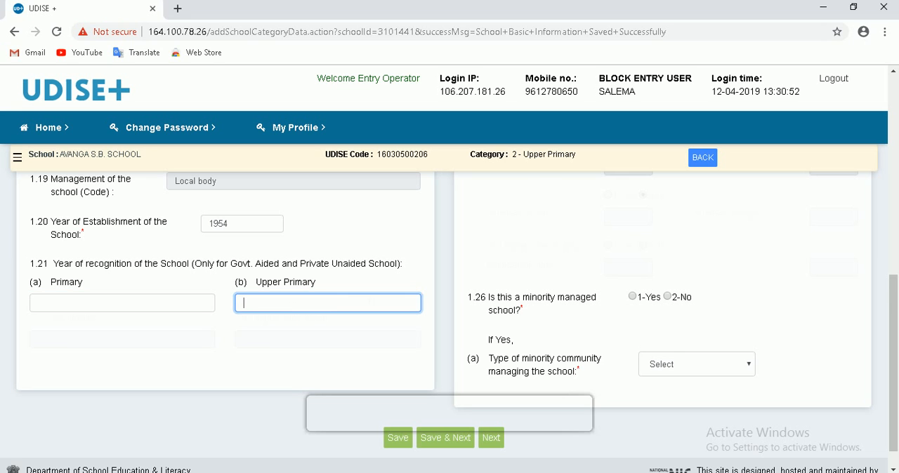
scroll(370, 296, "up", 5)
scroll(374, 301, "up", 1)
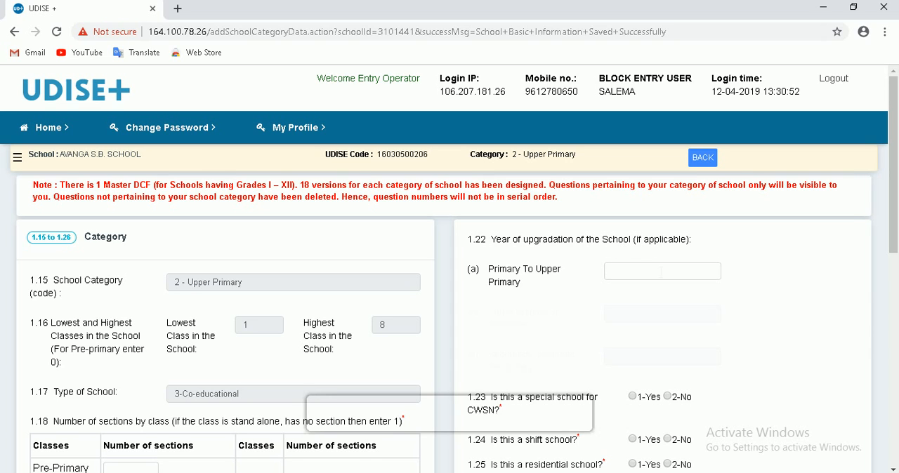
- Enter 1994 as the Primary to Upper Primary upgradation year (1.22) and answer No to special school for CWSN (1.23)
left_click(659, 273)
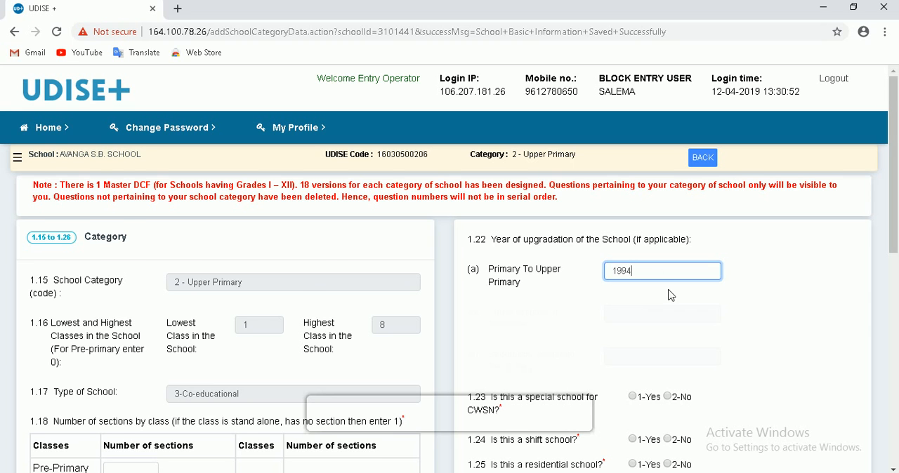
scroll(671, 295, "down", 2)
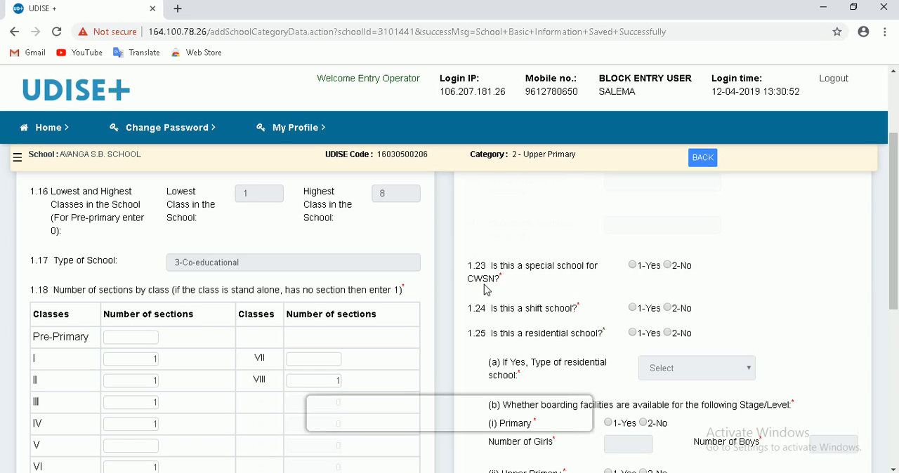
left_click(668, 266)
scroll(615, 337, "down", 1)
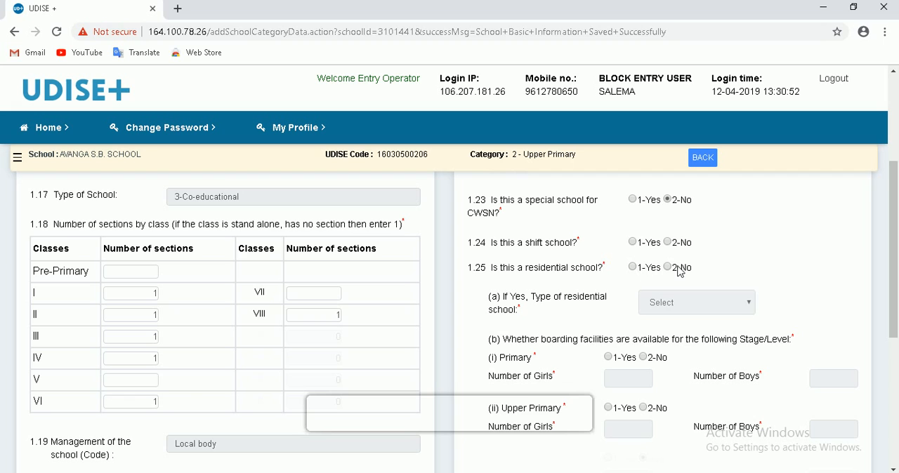
scroll(613, 298, "down", 1)
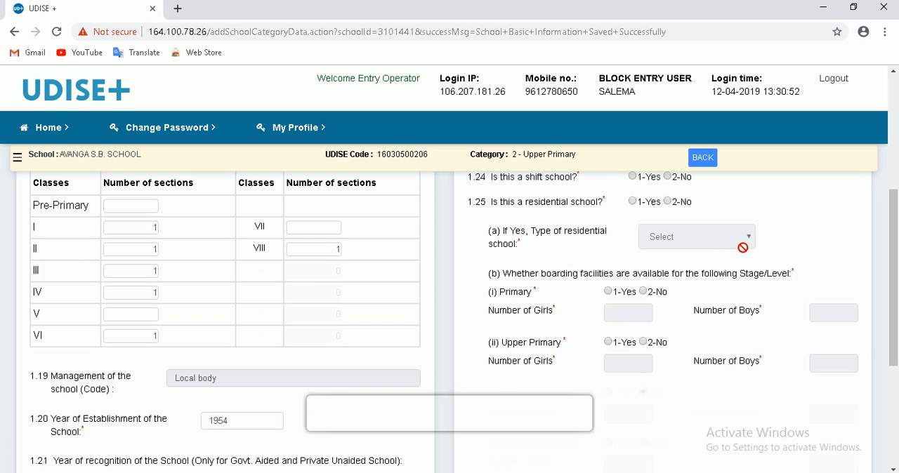
- Answer Yes to residential school (1.25) and check the available types of residential school without choosing one
scroll(742, 247, "up", 1)
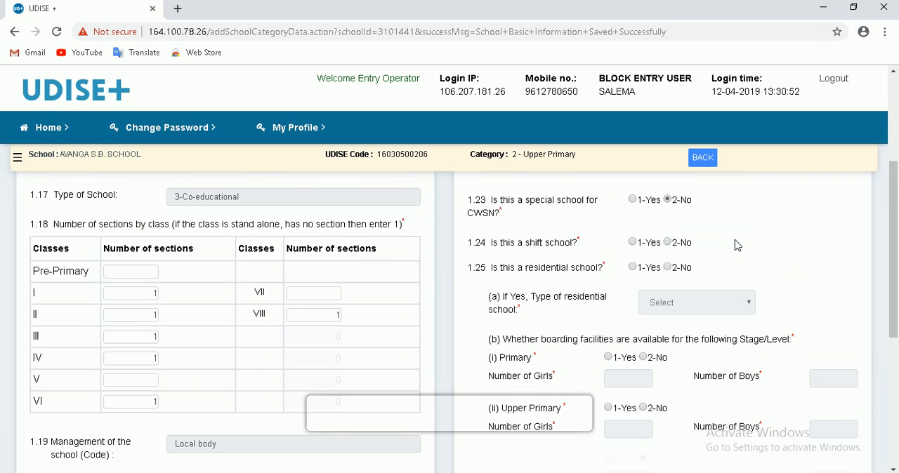
left_click(633, 268)
scroll(792, 285, "down", 1)
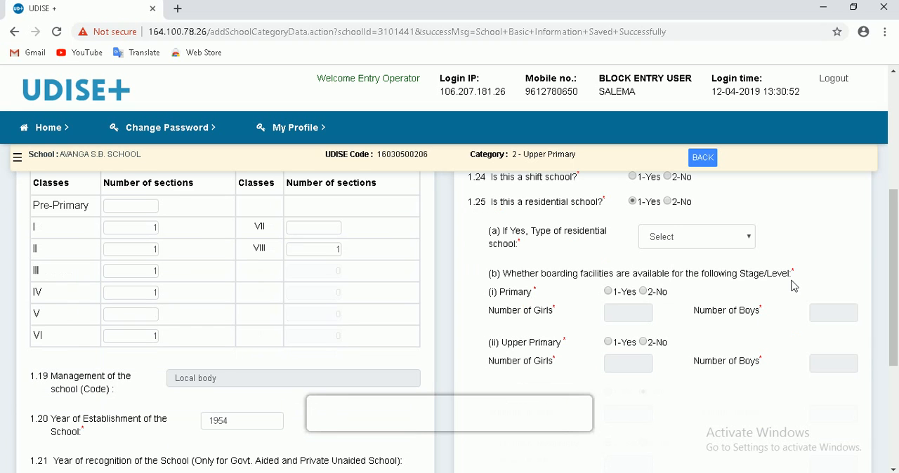
left_click(715, 244)
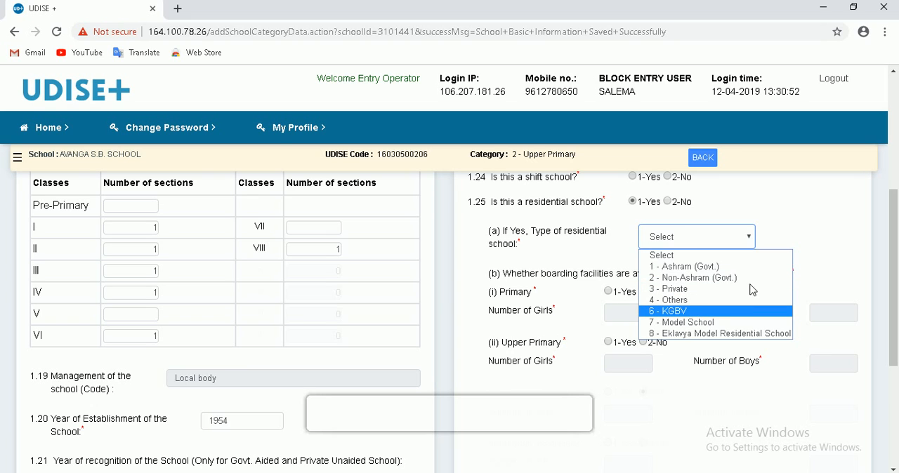
left_click(751, 255)
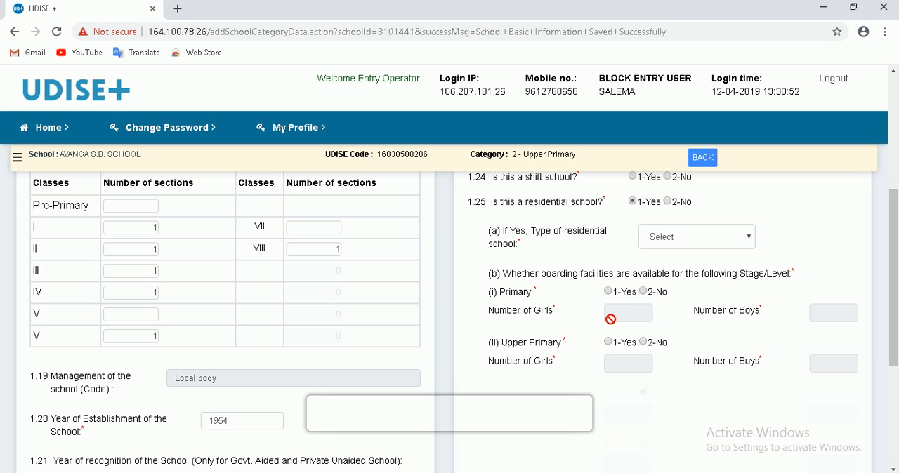
- Answer Yes to boarding facilities for Primary and Upper Primary (1.25 b) and check their numbers of girls and boys fields
left_click(608, 291)
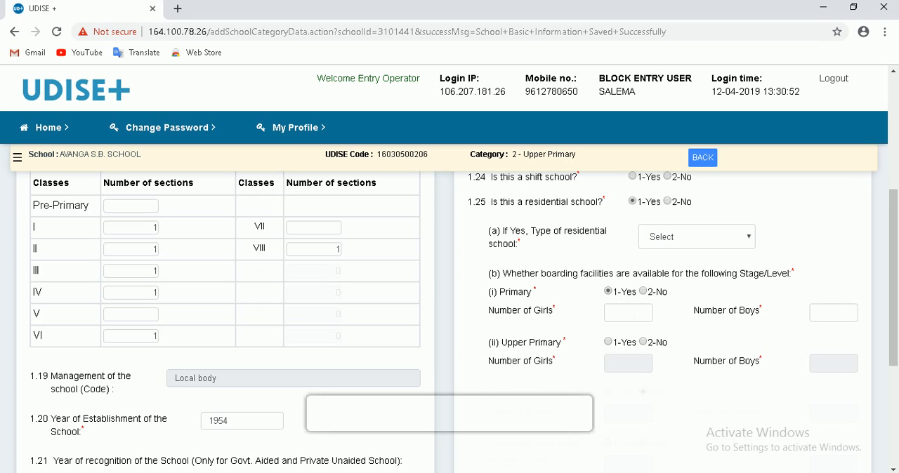
left_click(628, 313)
left_click(833, 313)
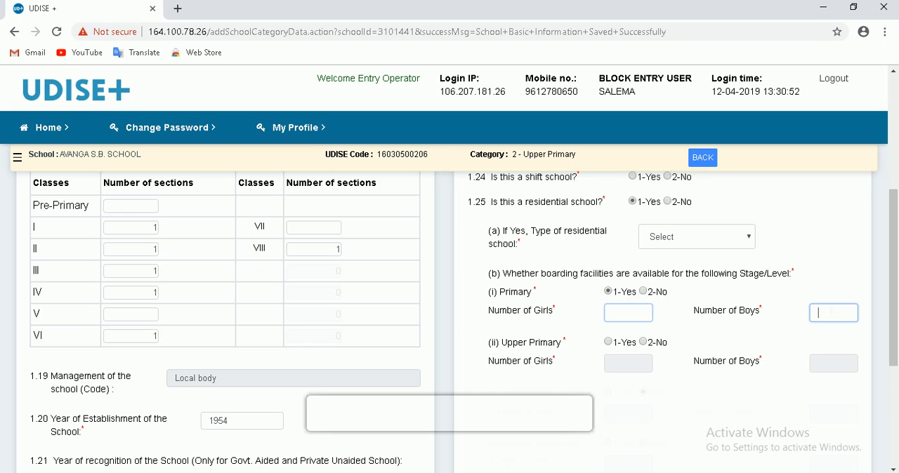
left_click(608, 342)
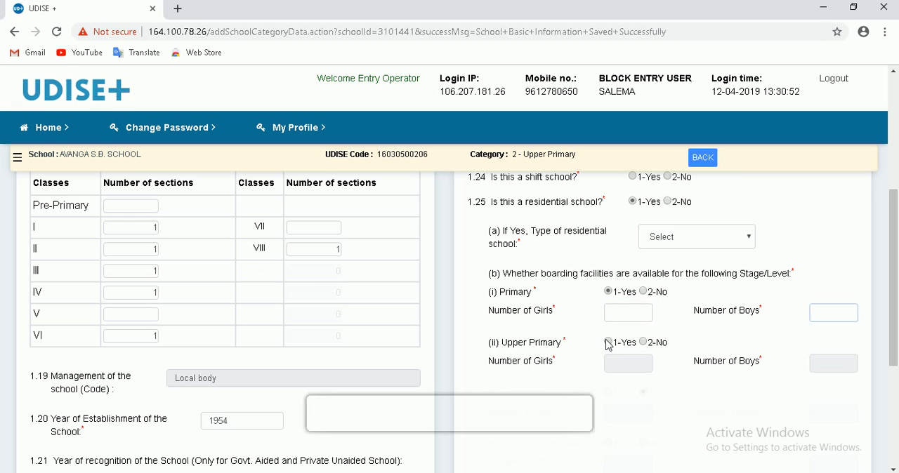
left_click(628, 363)
left_click(818, 363)
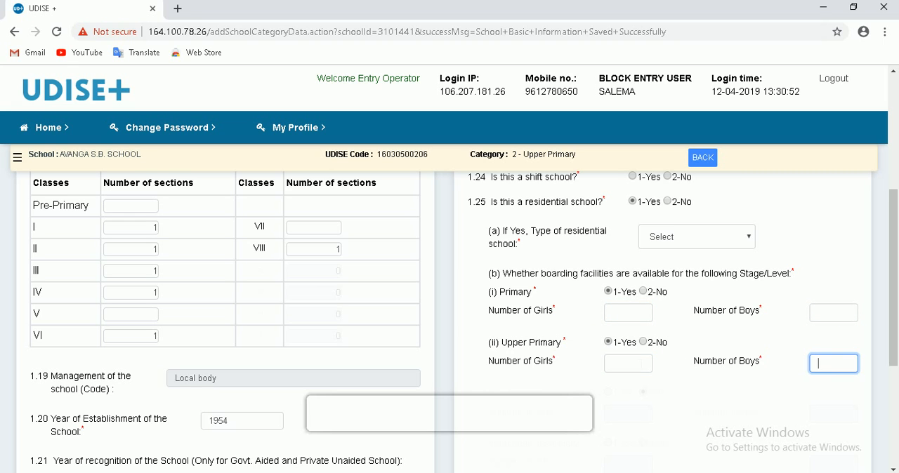
- Check the minority community types under minority managed school (1.26), and proceed to the Language form without saving
scroll(630, 365, "down", 2)
scroll(627, 365, "down", 1)
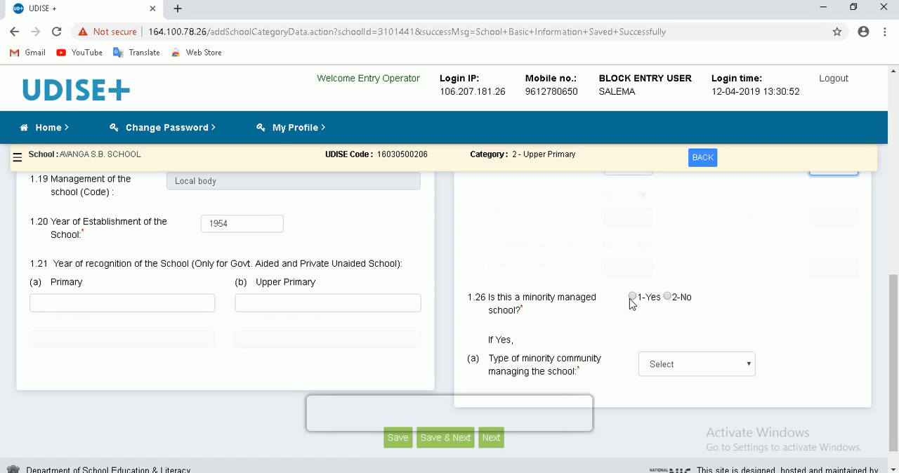
scroll(600, 347, "down", 1)
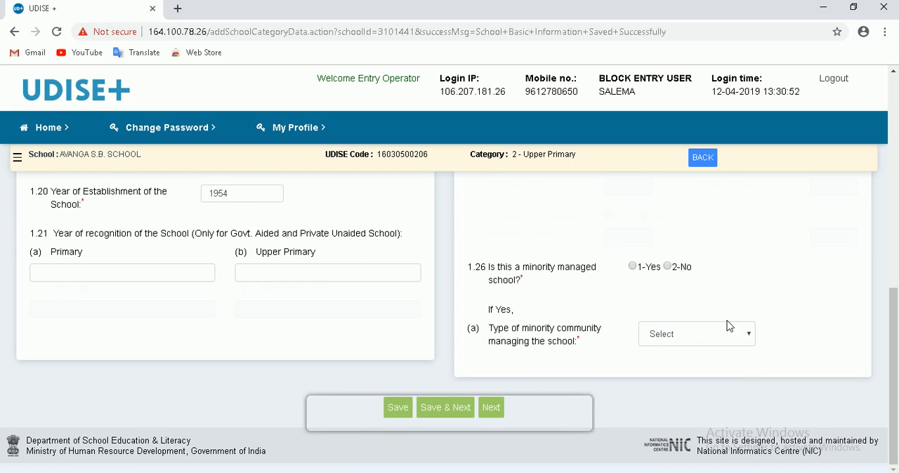
left_click(740, 340)
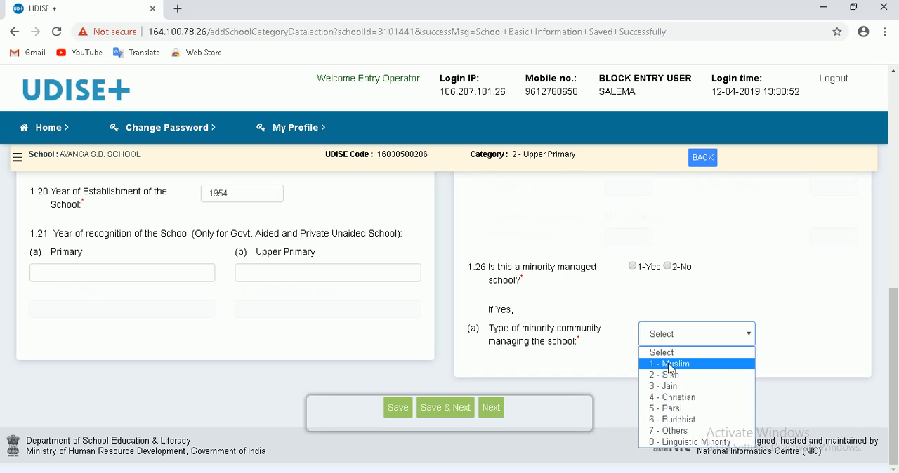
left_click(462, 416)
left_click(463, 415)
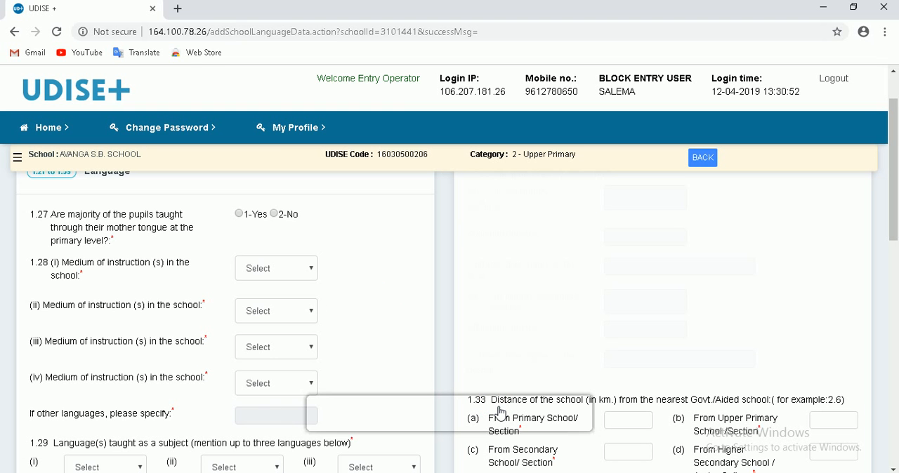
- Set the first medium of instruction (1.28 i) to 04 - Hindi
scroll(392, 365, "up", 1)
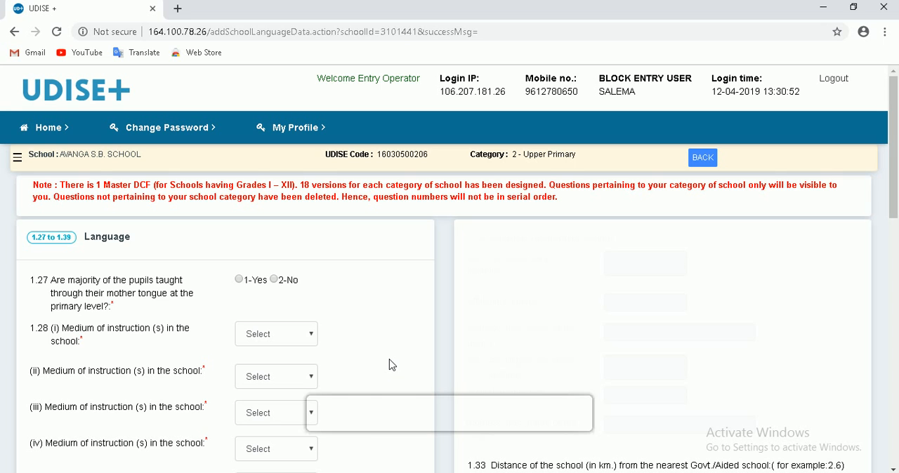
scroll(388, 277, "down", 2)
scroll(291, 288, "up", 1)
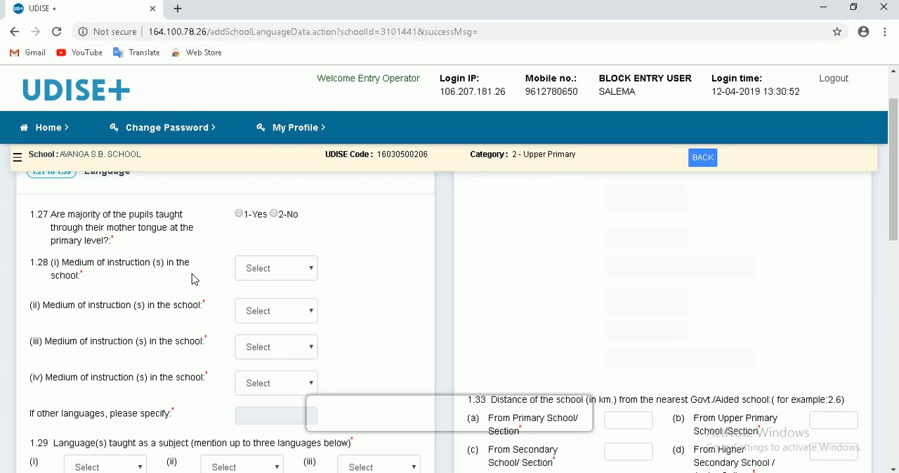
left_click(299, 274)
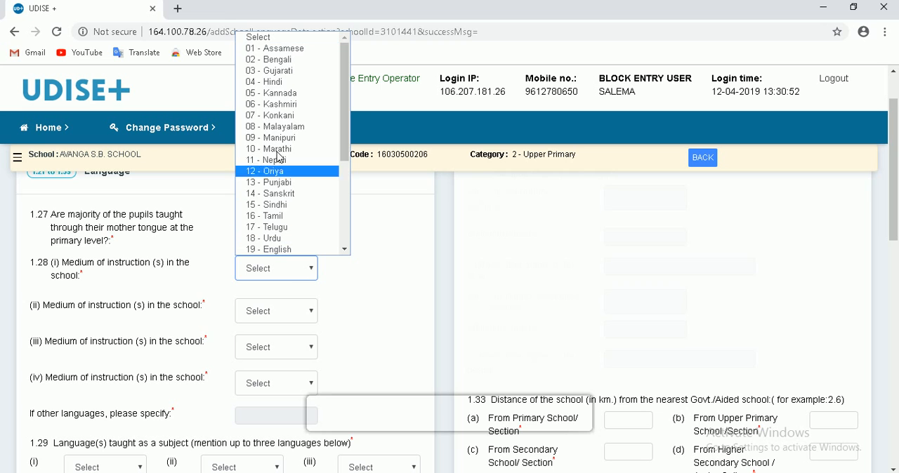
left_click(283, 83)
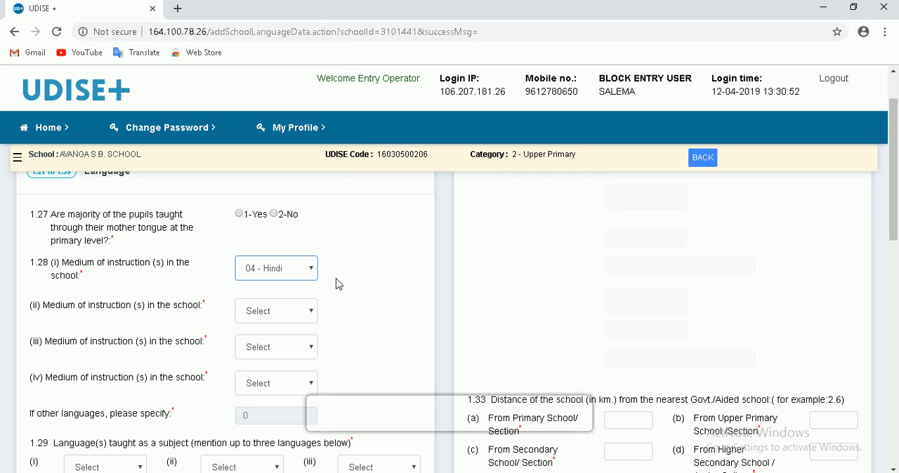
- Try to set the second medium of instruction (1.28 ii) to 04 - Hindi as well
scroll(338, 284, "down", 2)
scroll(337, 283, "up", 2)
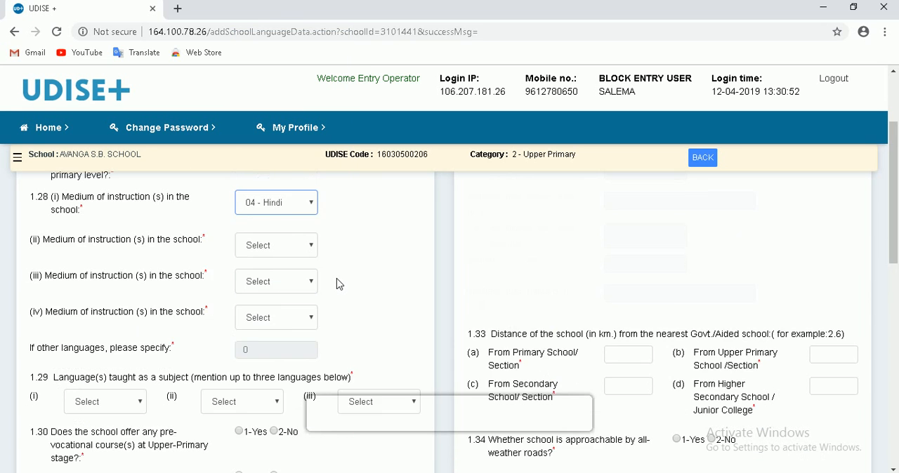
left_click(295, 314)
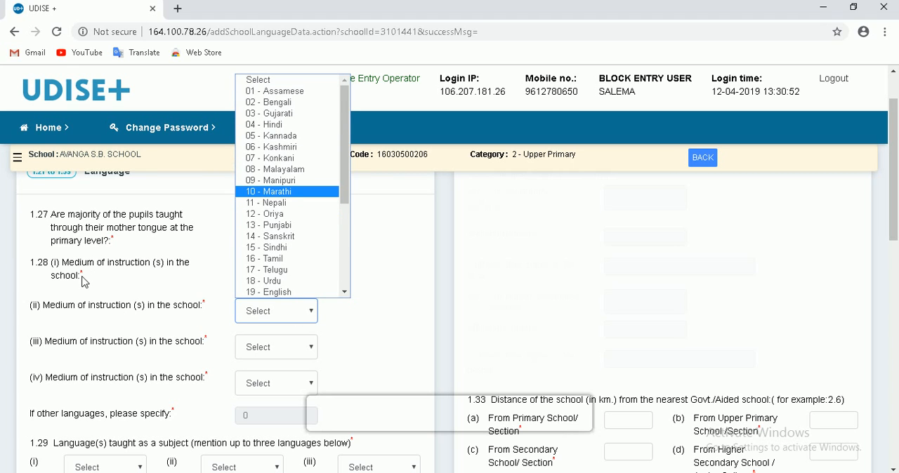
left_click(388, 347)
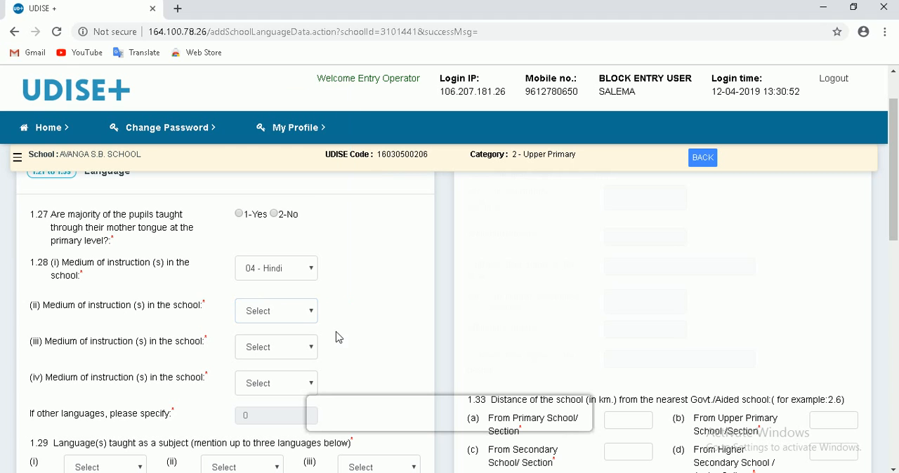
left_click(284, 316)
left_click(268, 125)
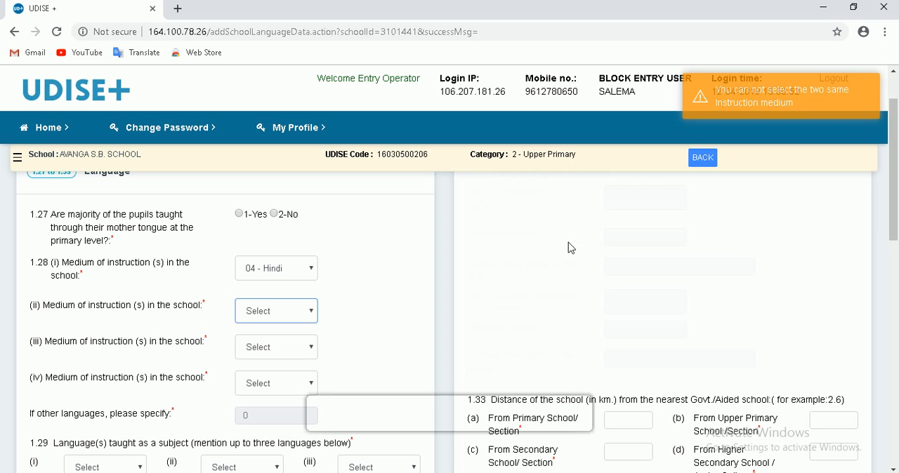
- Set the first language taught as a subject (1.29 i) to 14 - Sanskrit and check the second and third language choices
scroll(395, 279, "down", 2)
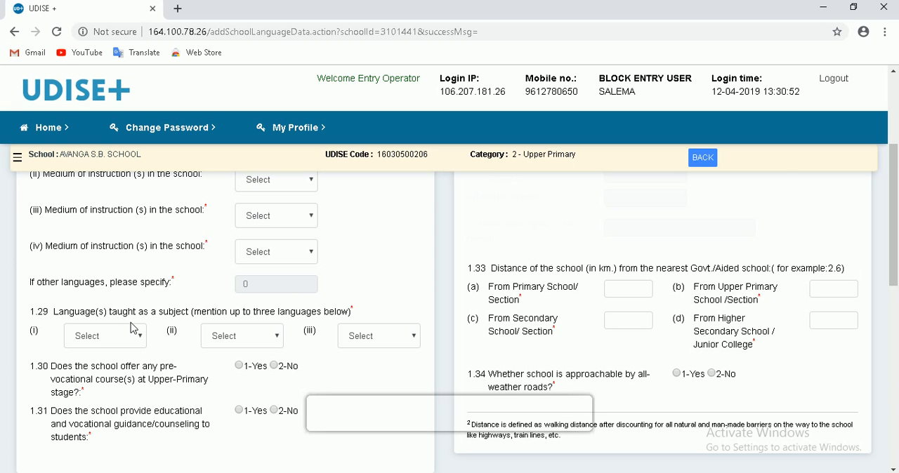
scroll(161, 326, "down", 1)
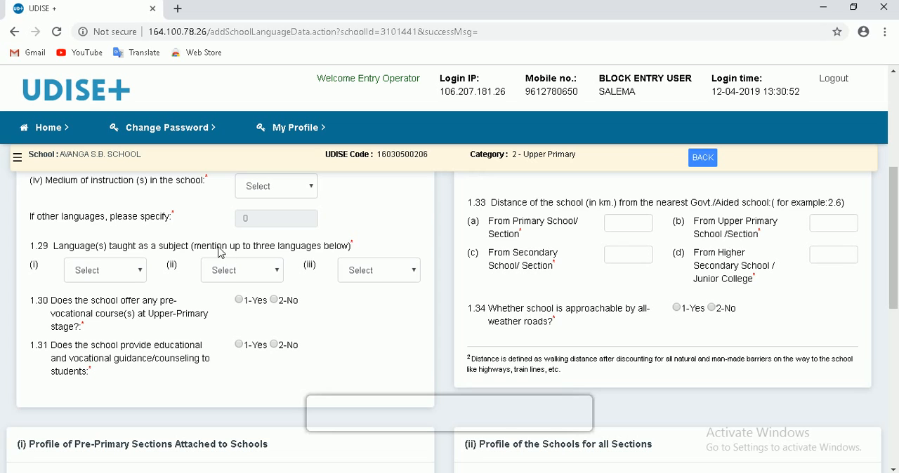
left_click(125, 282)
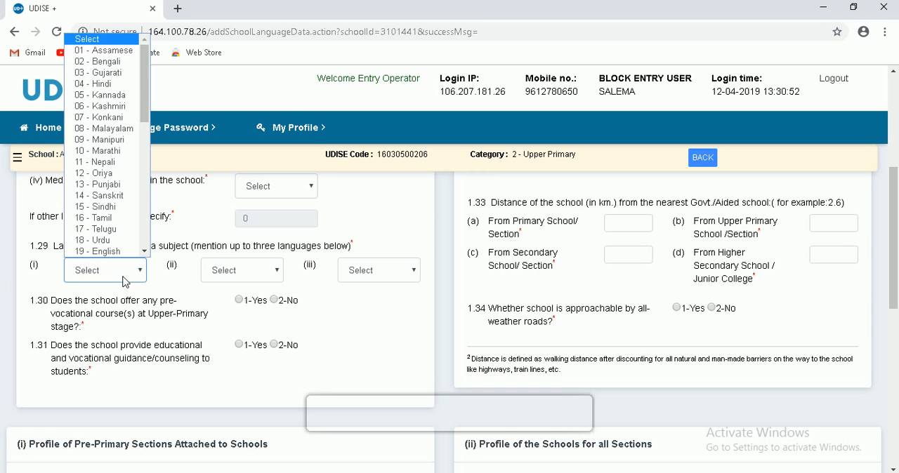
left_click(121, 203)
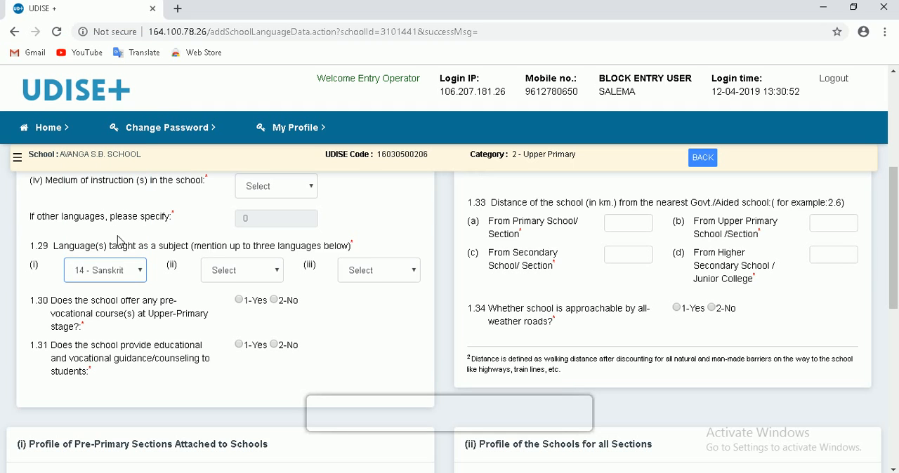
left_click(261, 274)
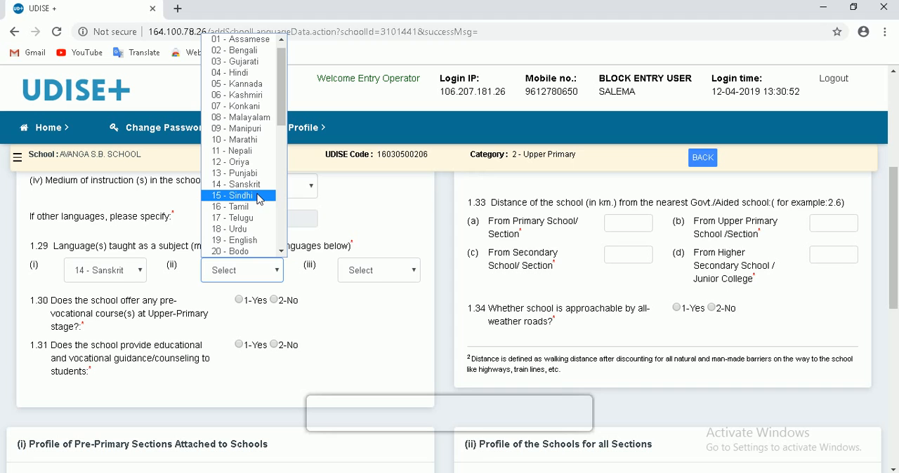
left_click(377, 275)
left_click(380, 268)
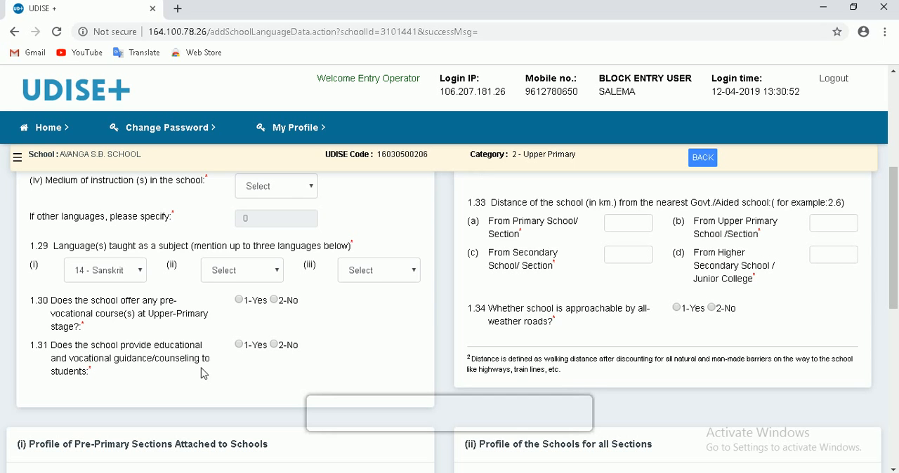
- Answer 1-Yes to whether a pre-primary section is attached to the school (1.35) and check the LKG and UKG boys and girls fields
scroll(463, 327, "up", 3)
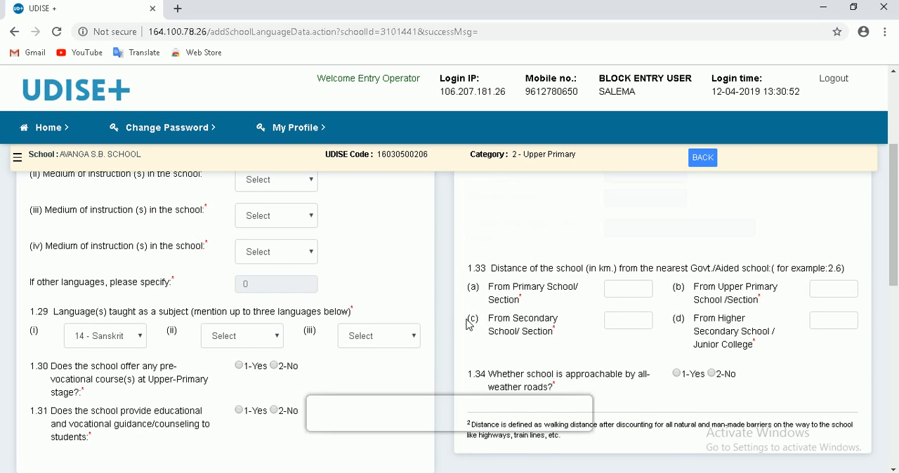
scroll(505, 330, "down", 2)
scroll(541, 339, "down", 5)
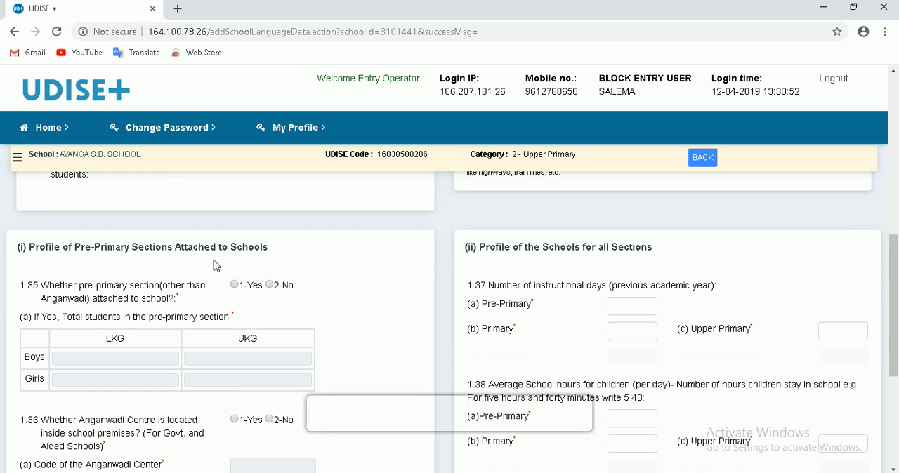
scroll(225, 266, "down", 1)
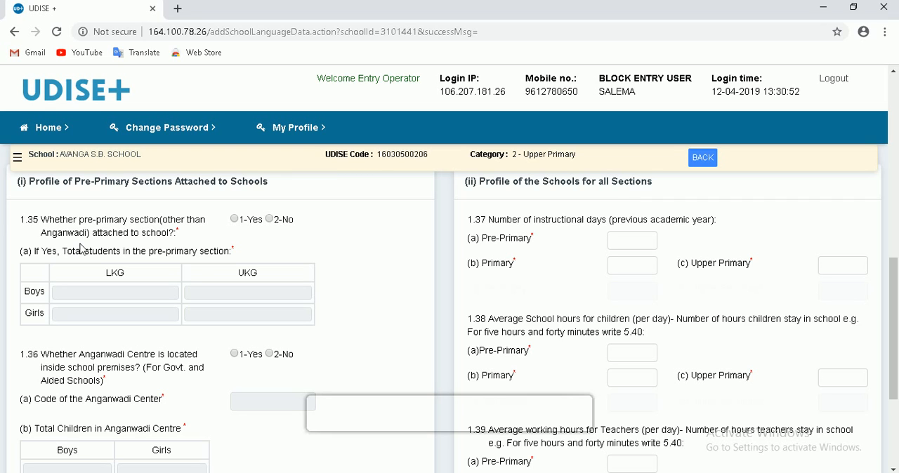
left_click(235, 220)
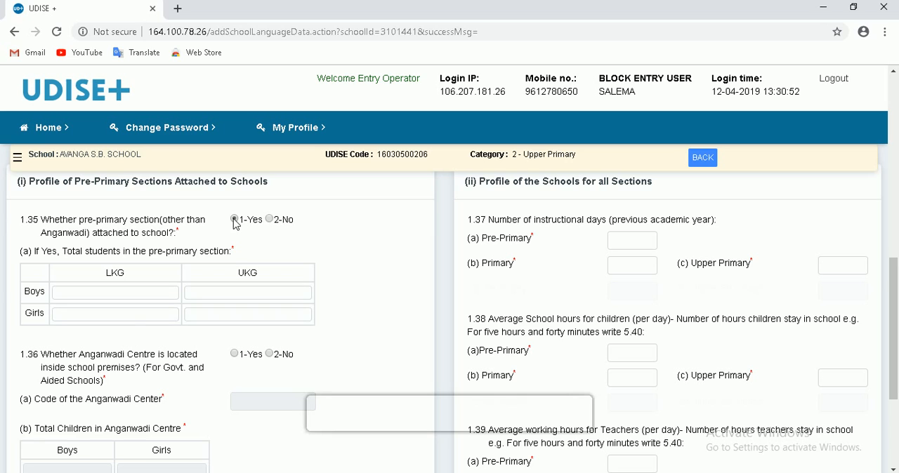
left_click(109, 295)
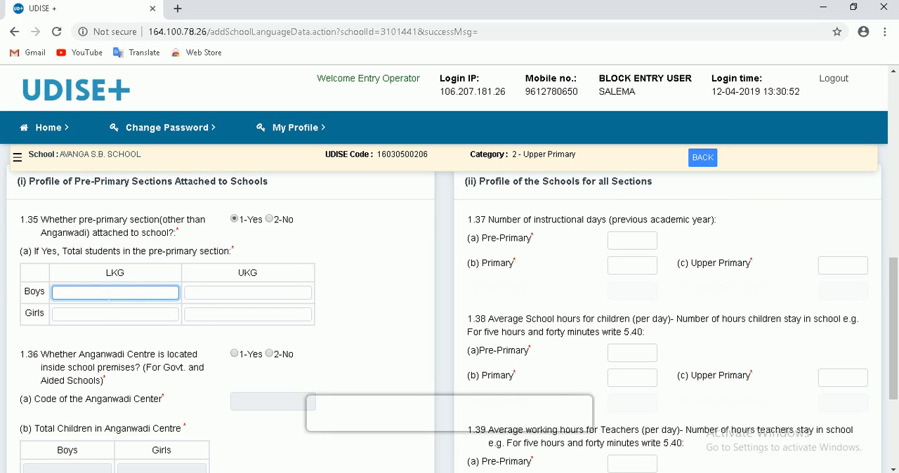
left_click(248, 294)
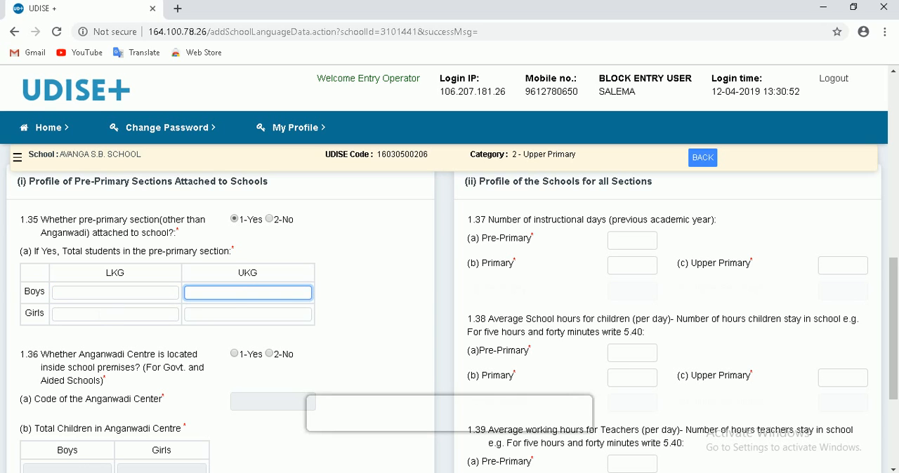
left_click(178, 314)
left_click(311, 314)
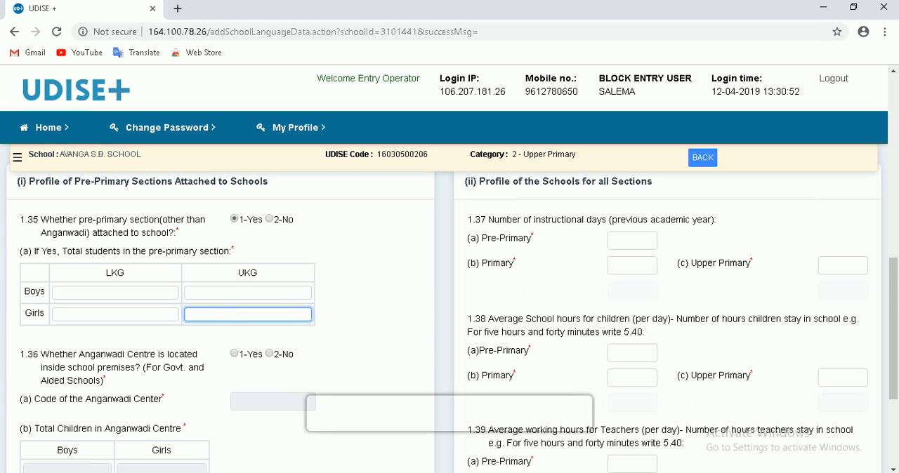
- Answer 1-Yes to whether an Anganwadi Centre is located inside the school premises (1.36)
scroll(337, 308, "down", 2)
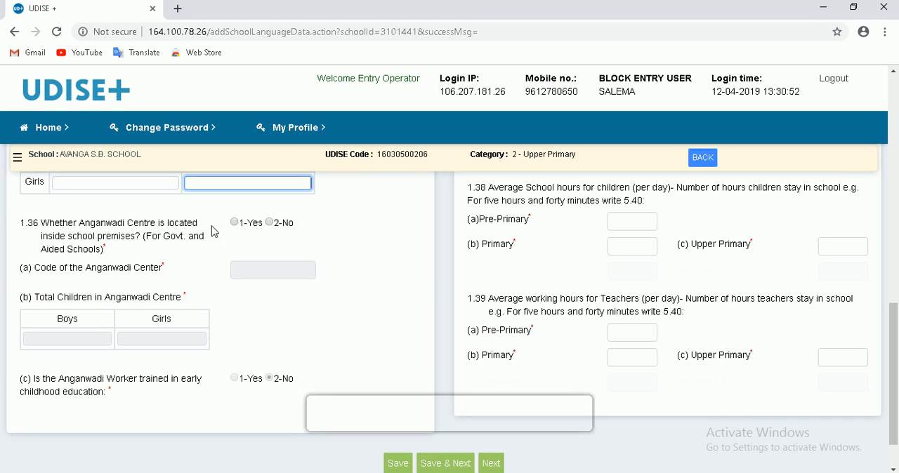
left_click(234, 223)
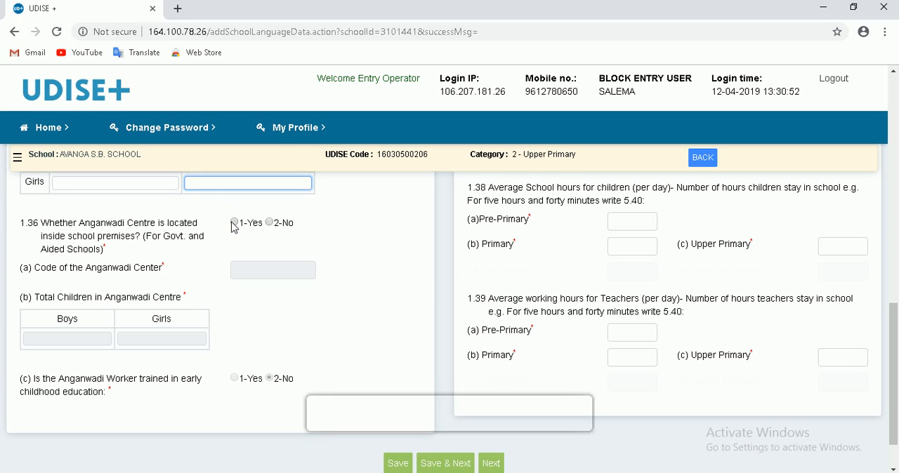
left_click(270, 222)
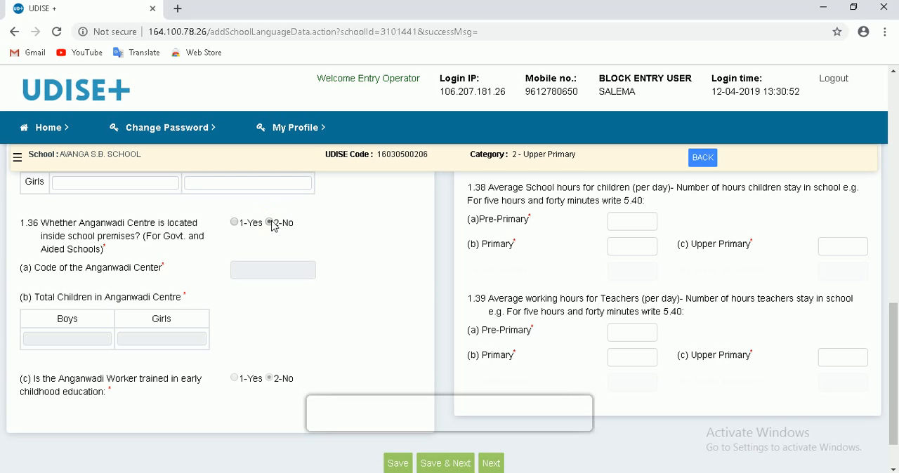
left_click(236, 223)
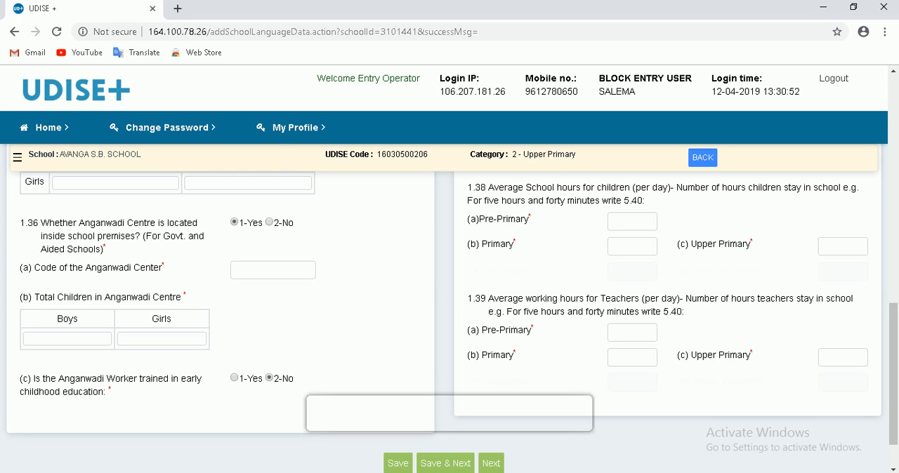
- Check the Anganwadi Center code and total children fields, and try 1-Yes for the worker trained in early childhood education (1.36 c)
left_click(269, 273)
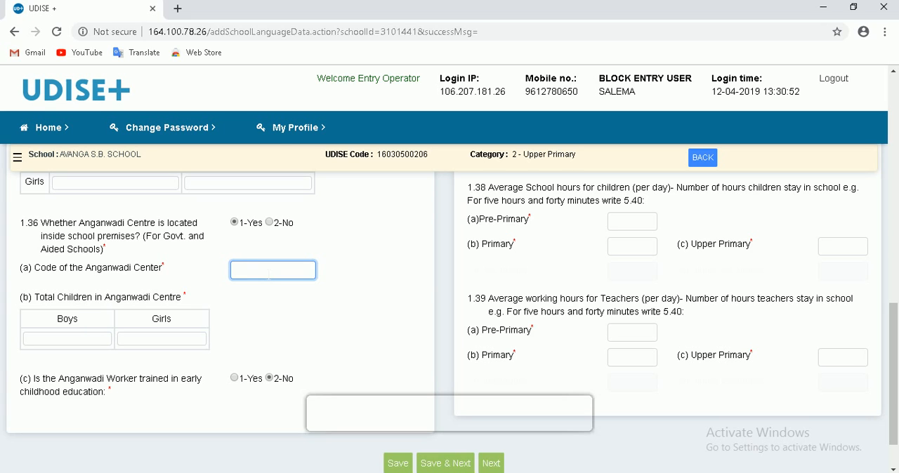
left_click(67, 342)
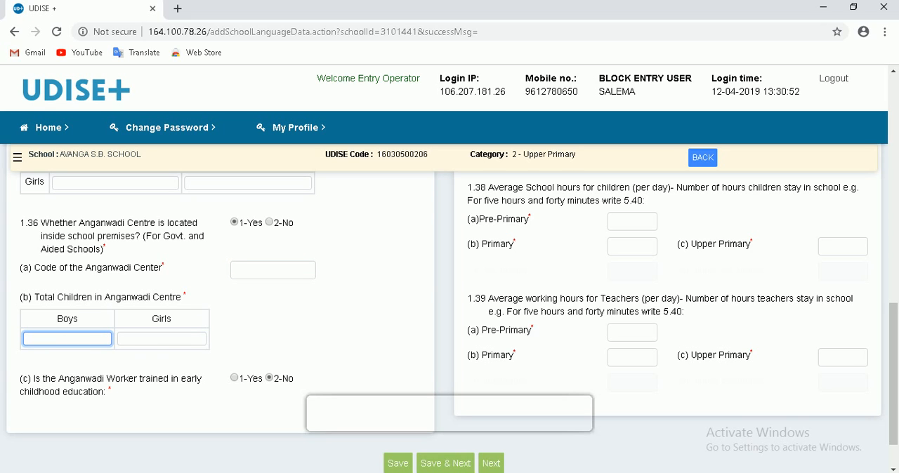
left_click(171, 342)
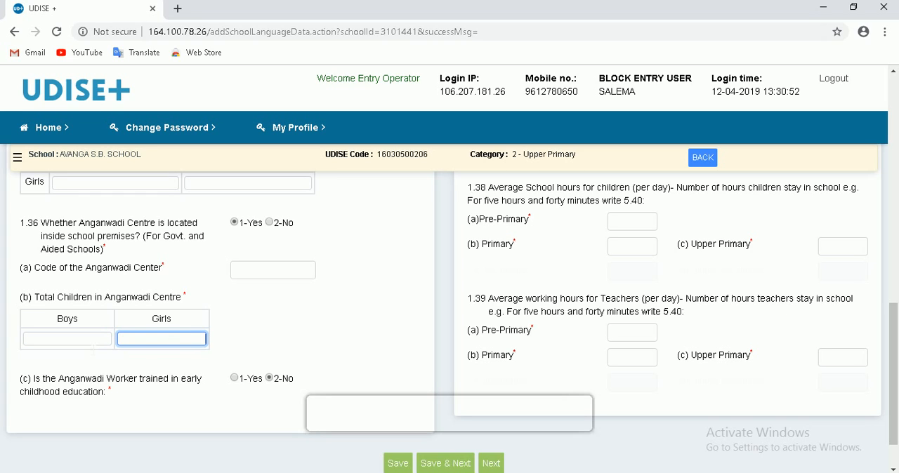
left_click(93, 344)
left_click(166, 340)
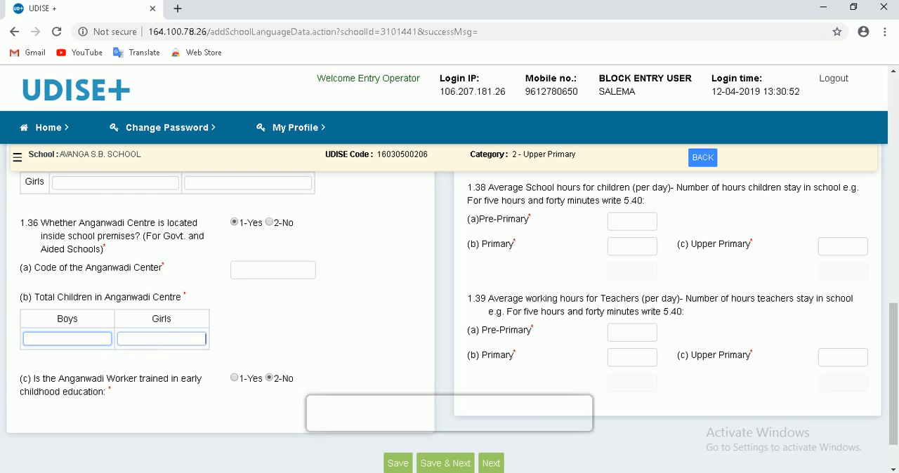
scroll(377, 339, "down", 1)
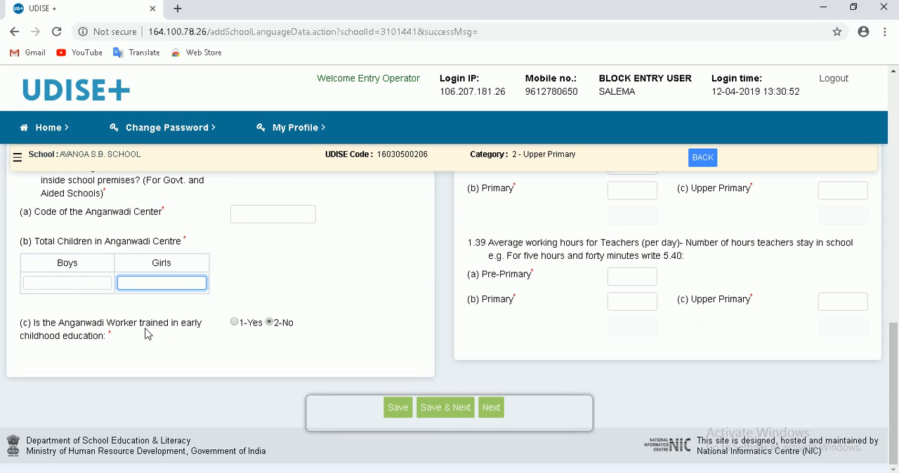
left_click(235, 323)
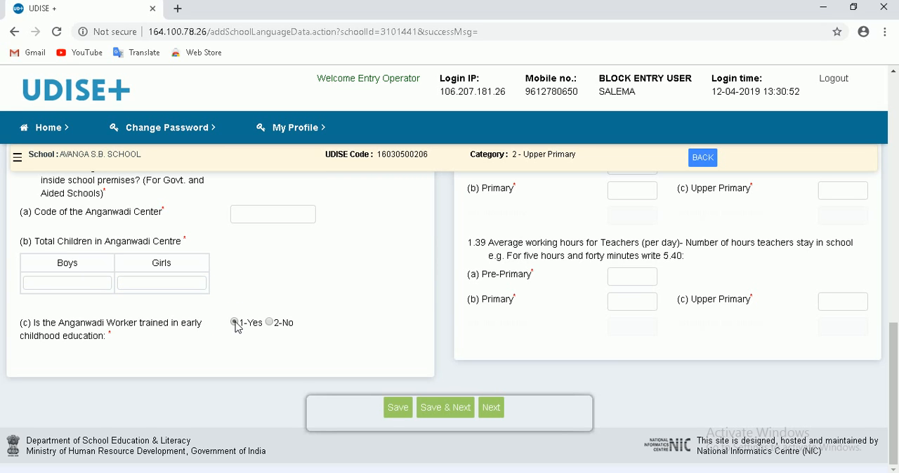
- Set the distance from the nearest primary school (1.33 a) to 2 km and check the other three distance fields
scroll(354, 330, "up", 10)
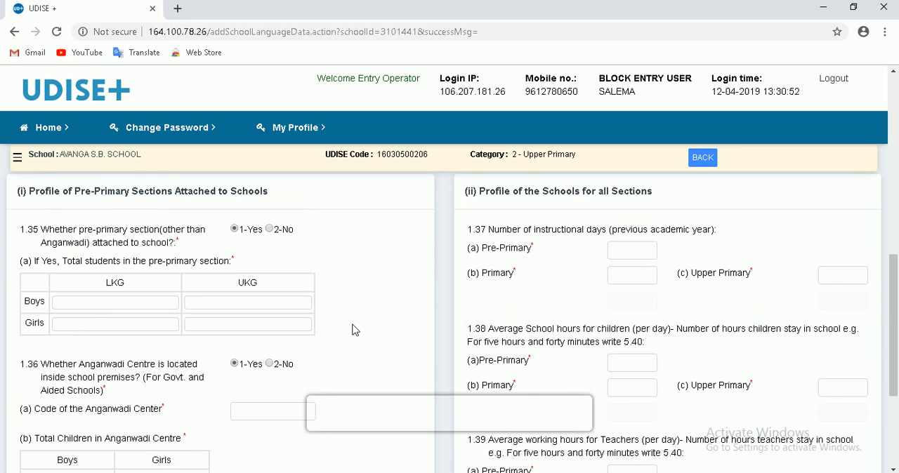
scroll(354, 330, "up", 2)
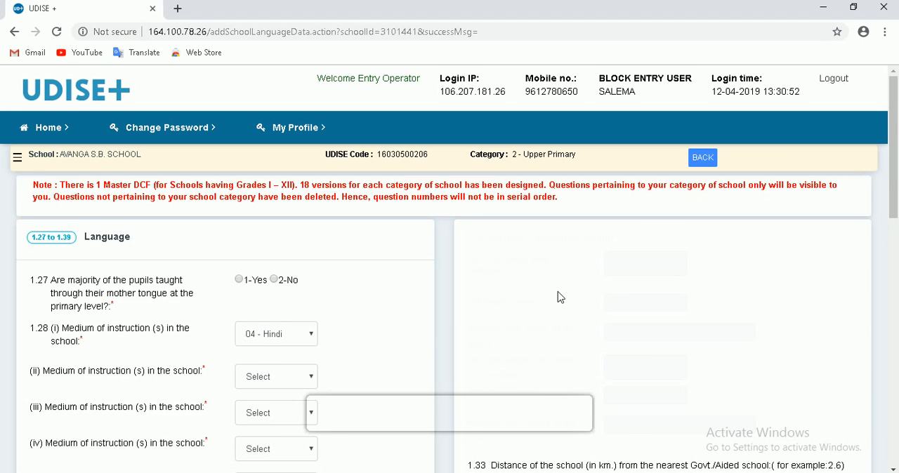
scroll(779, 288, "down", 3)
scroll(762, 300, "down", 2)
scroll(762, 301, "up", 2)
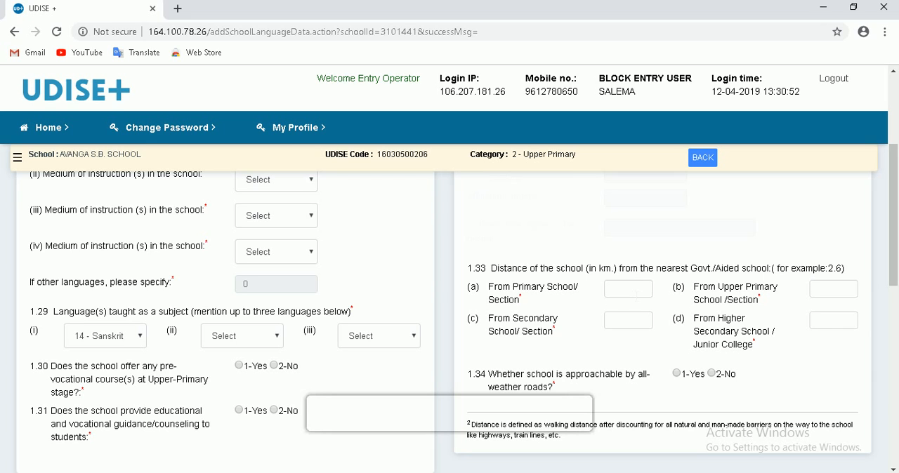
left_click(636, 294)
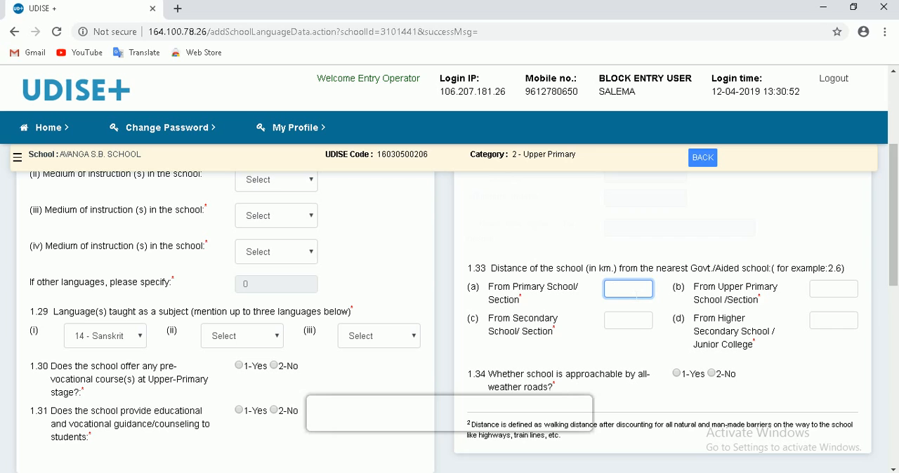
type("2")
left_click(829, 289)
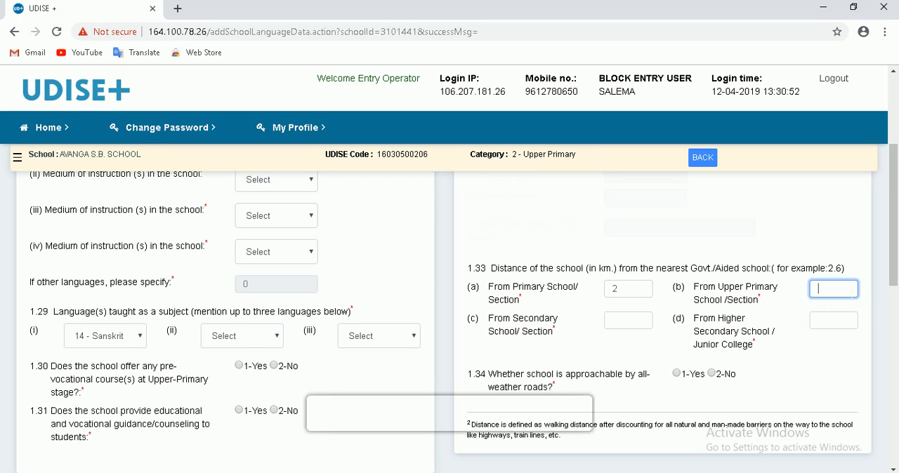
left_click(634, 320)
left_click(833, 320)
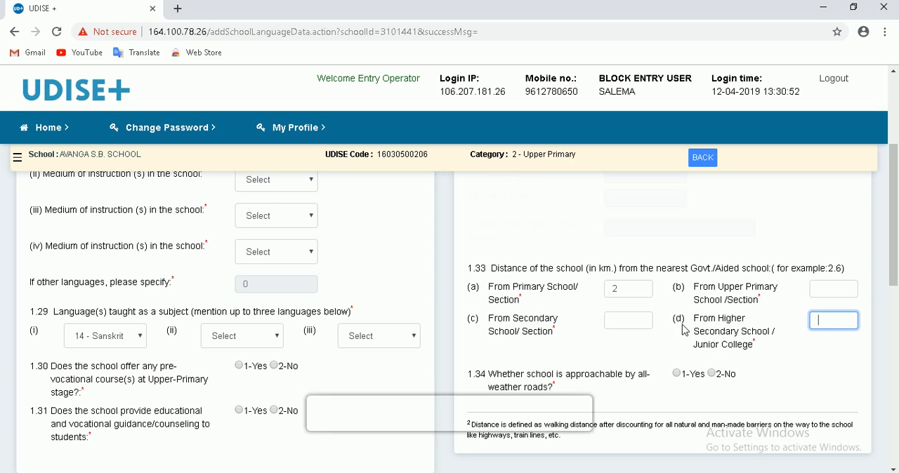
- Try 1-Yes for whether the school is approachable by all-weather roads (1.34), and change the answer to 2-No
scroll(766, 335, "down", 1)
scroll(766, 334, "down", 1)
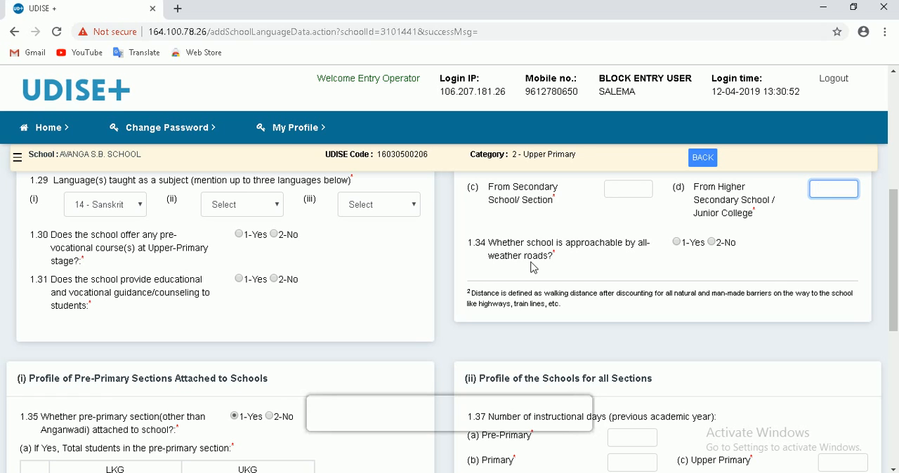
left_click(678, 246)
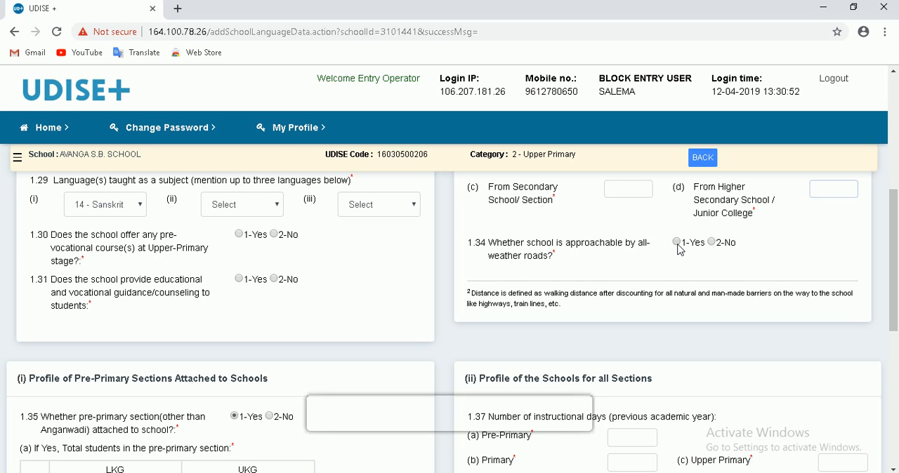
left_click(712, 243)
- Set the instructional days (1.37) to 205 for Pre-Primary and 205 for Primary, and check the Upper Primary field
scroll(719, 274, "down", 1)
scroll(719, 276, "down", 2)
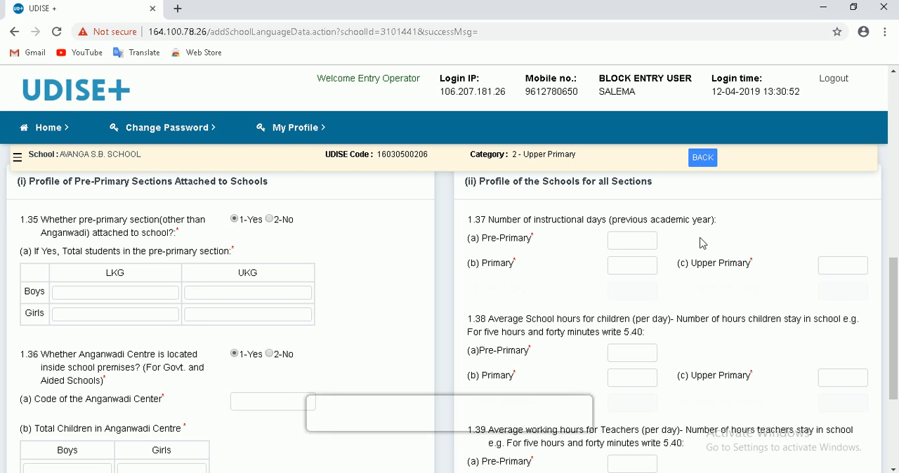
left_click(635, 242)
type("205")
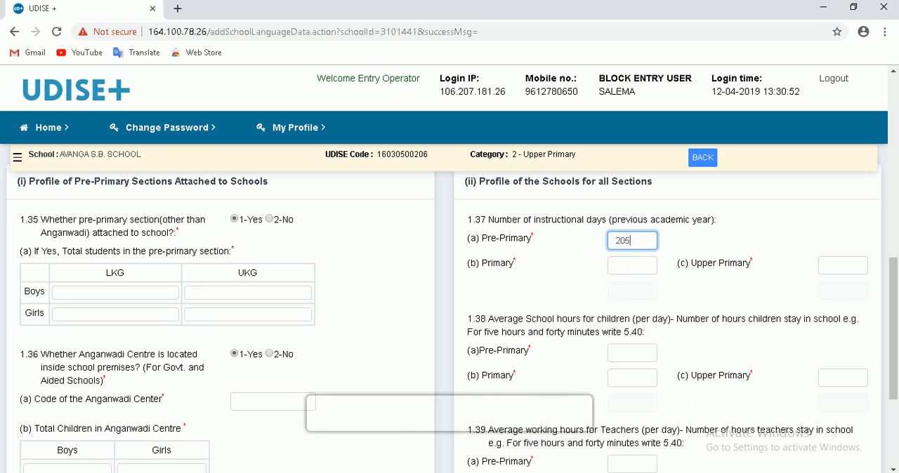
left_click(627, 267)
type("205")
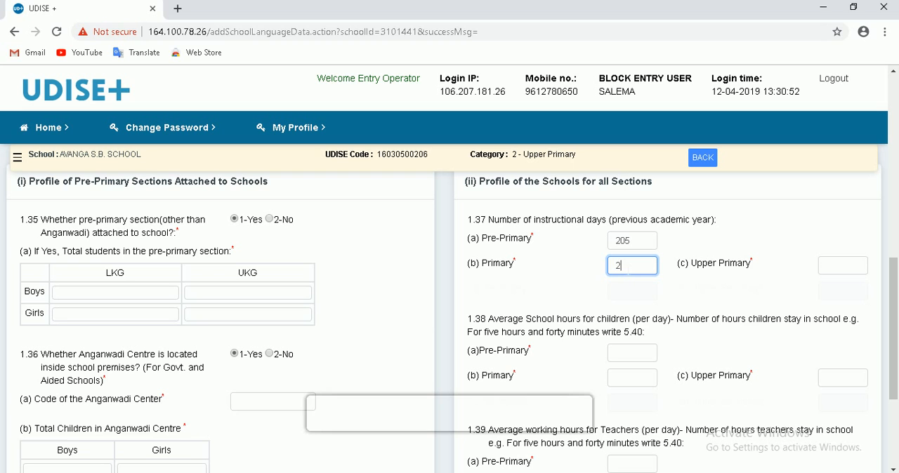
left_click(827, 266)
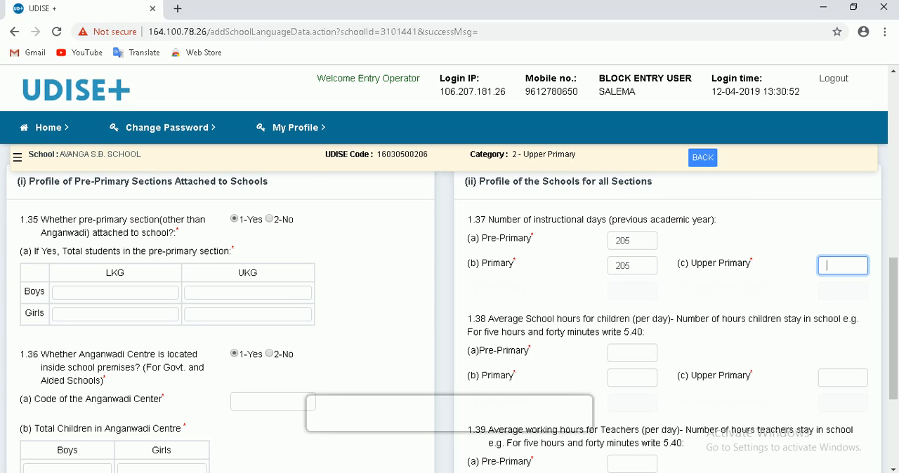
- Check the Pre-Primary and Upper Primary fields for children's average school hours per day (1.38)
scroll(765, 271, "down", 2)
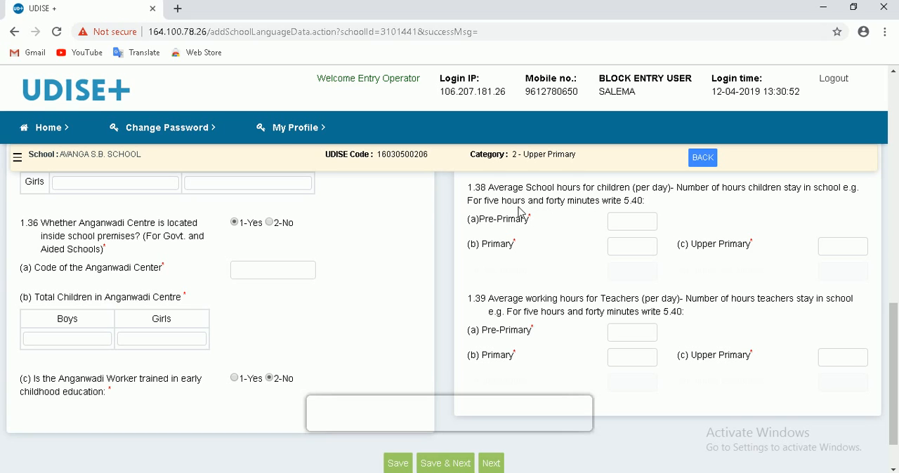
left_click(651, 225)
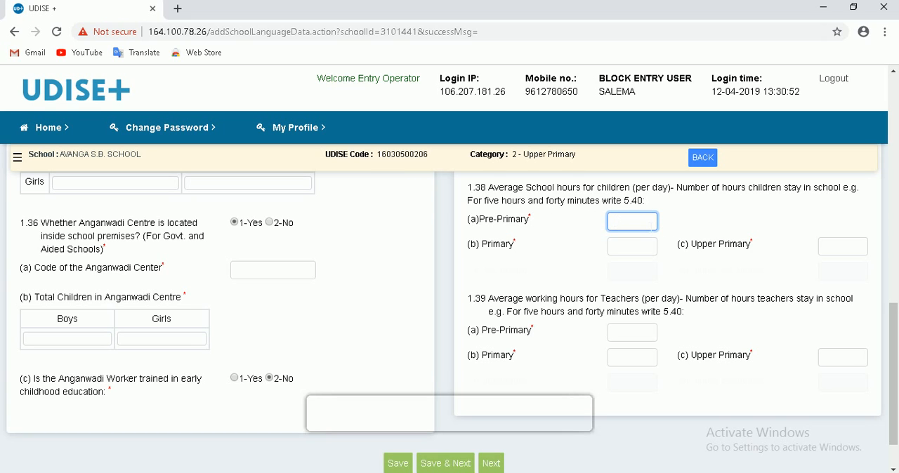
left_click_drag(646, 202, 613, 205)
left_click(650, 224)
left_click(846, 246)
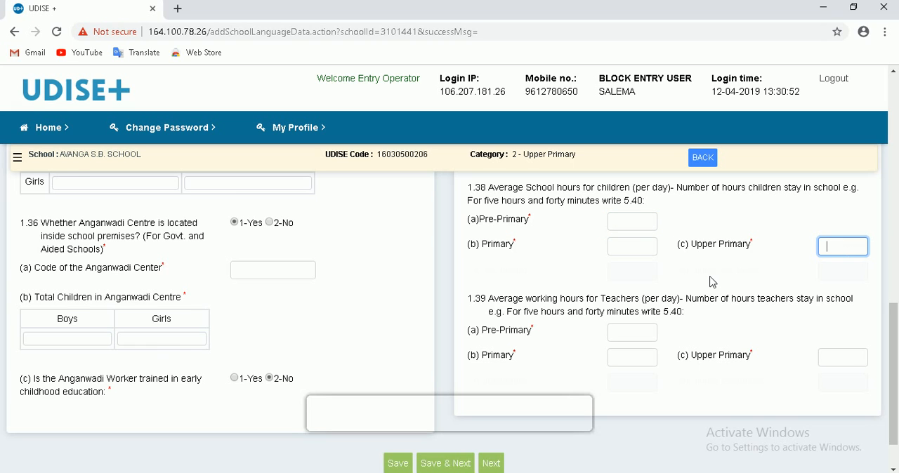
- Set the teachers' average working hours per day (1.39) to 6.1 for Pre-Primary and open the Primary field
scroll(709, 284, "down", 1)
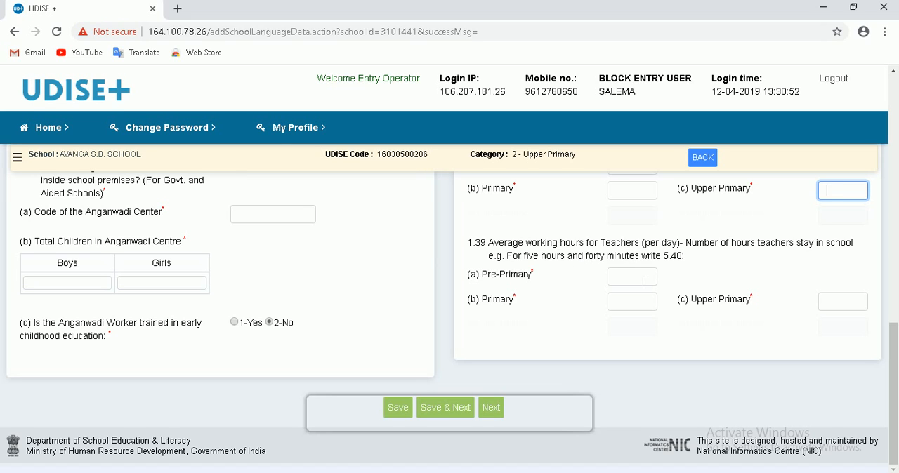
left_click(641, 277)
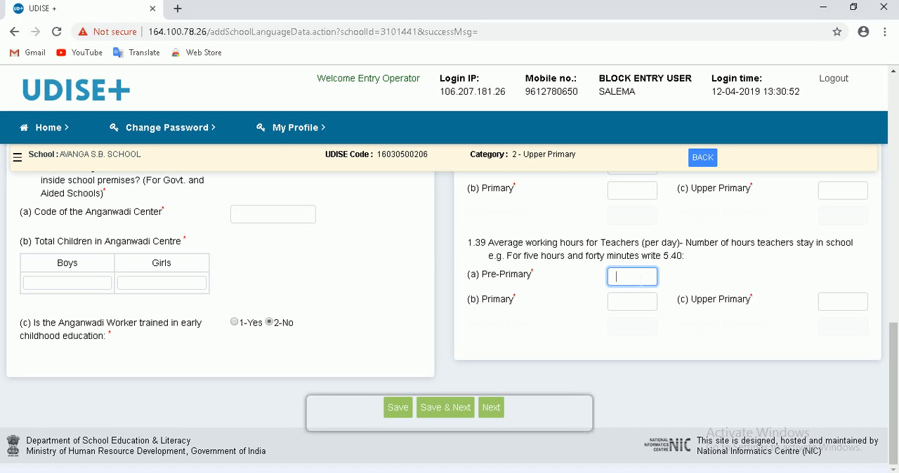
type("6.1")
left_click(627, 303)
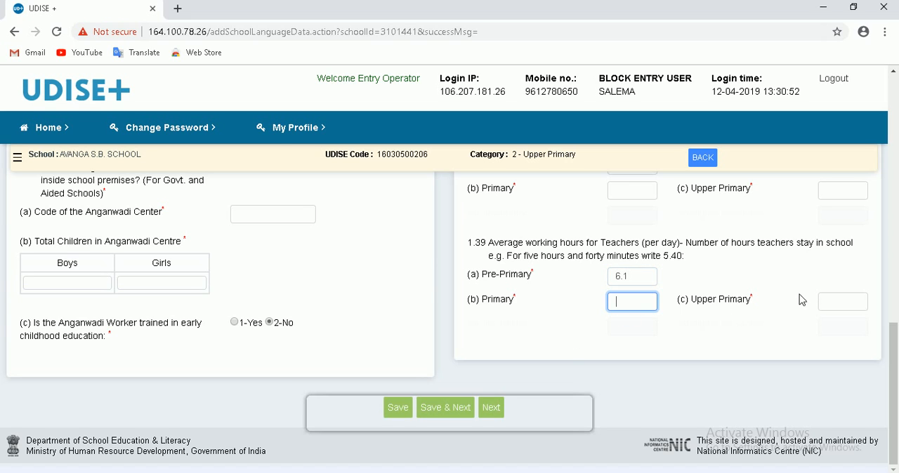
- Check the Upper Primary field for teachers' average working hours (1.39) and continue to the form starting at 1.40
left_click(838, 298)
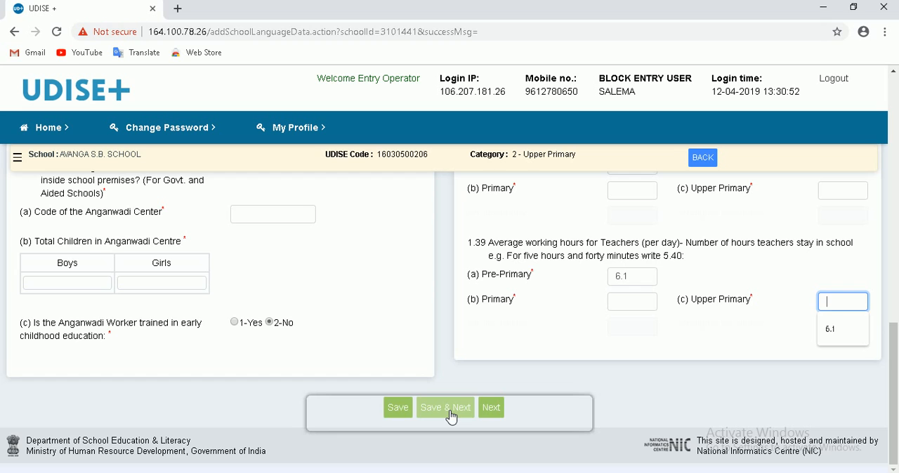
left_click(452, 416)
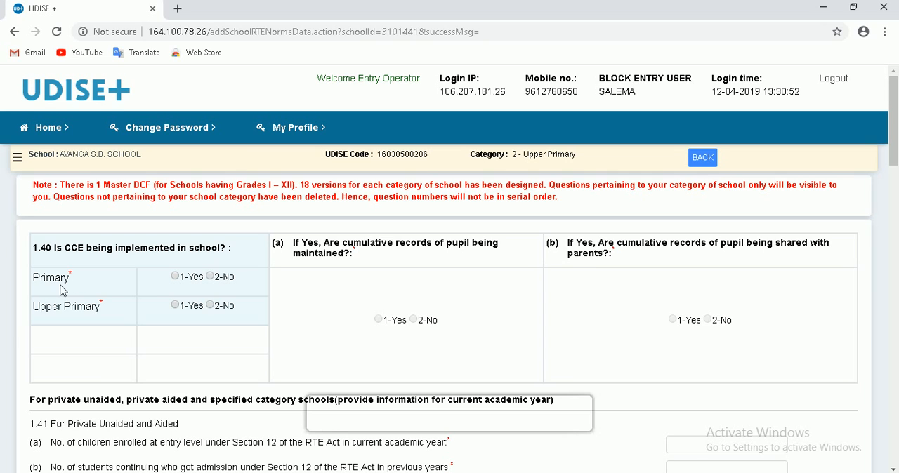
- Answer CCE implementation (1.40) with 1-Yes for Primary and 2-No for Upper Primary, and 1-Yes for records being maintained and shared with parents
left_click(176, 278)
left_click(209, 306)
left_click(673, 320)
- Check the two Section 12 enrolment fields (1.41) and the class-wise RTE Act enrolment table (1.42)
scroll(573, 335, "down", 2)
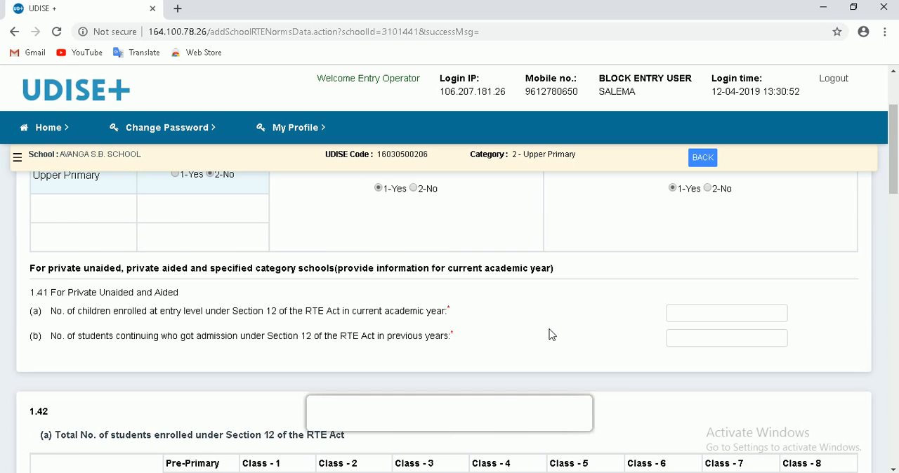
scroll(552, 335, "down", 1)
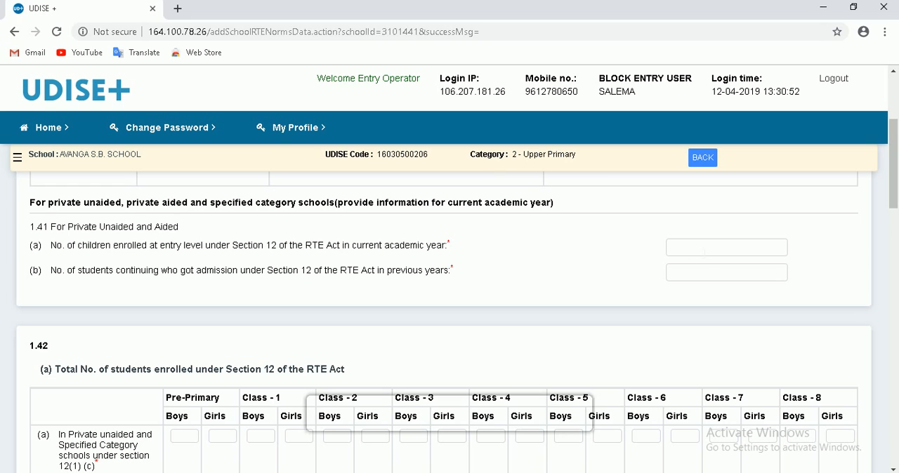
left_click(705, 250)
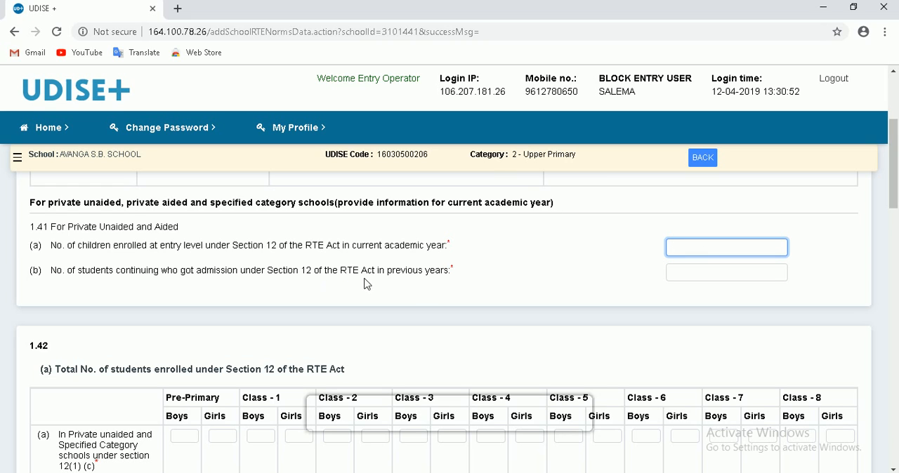
left_click(702, 274)
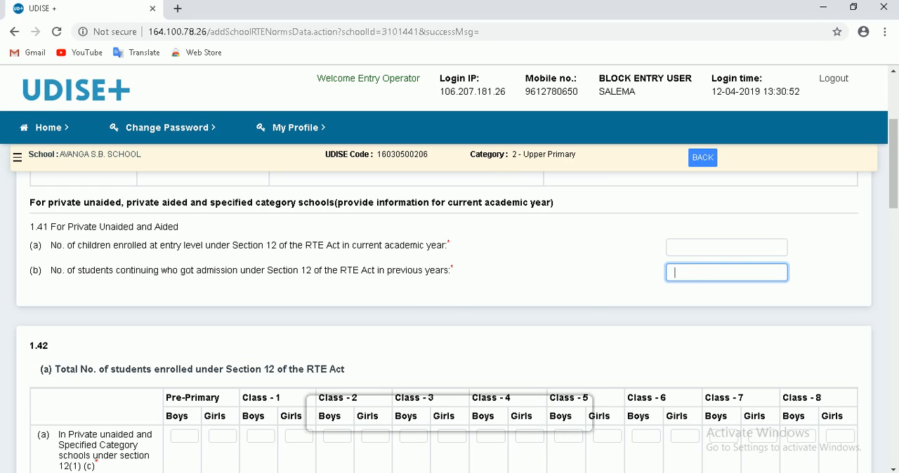
scroll(443, 294, "down", 2)
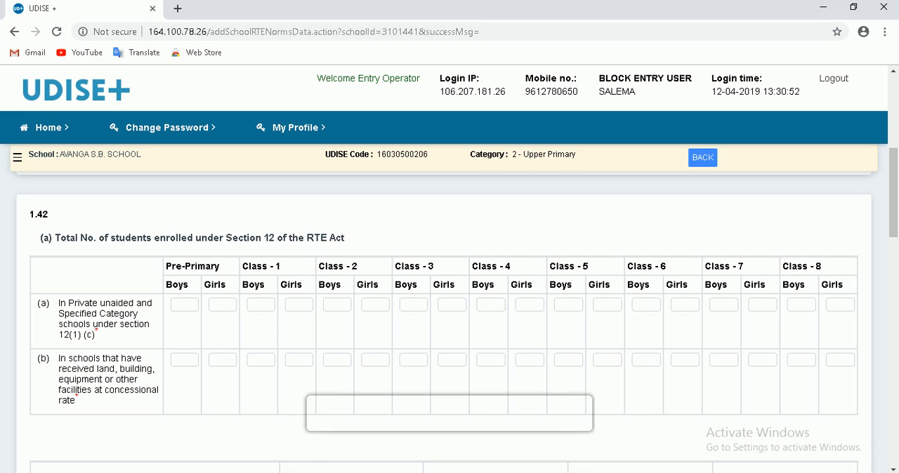
scroll(377, 347, "down", 1)
scroll(349, 316, "down", 2)
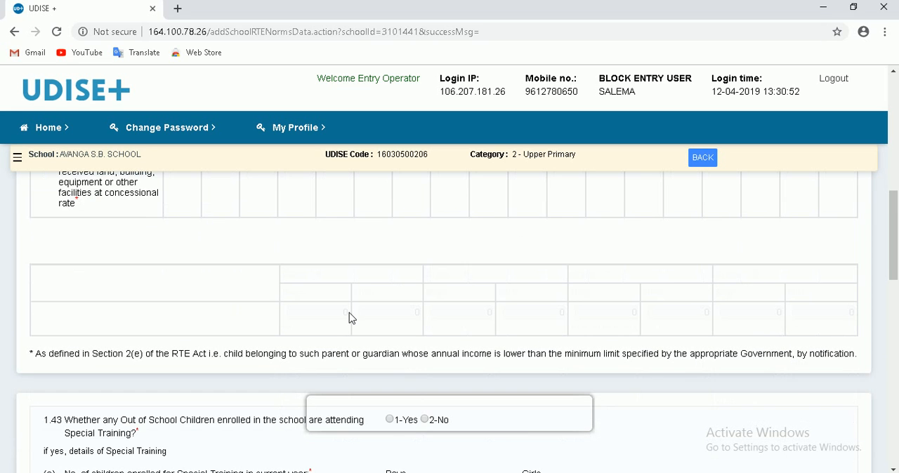
- Try 1-Yes for out-of-school children attending Special Training (1.43) and check the boys and girls count fields
scroll(349, 314, "down", 3)
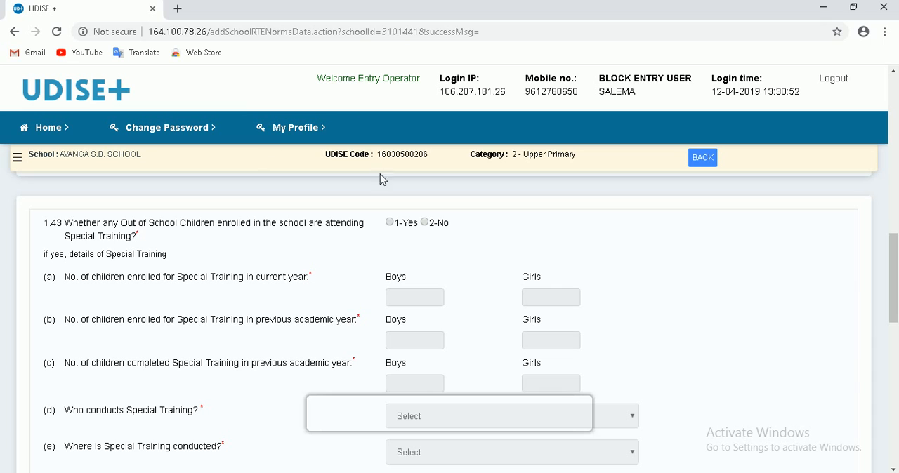
left_click(390, 225)
scroll(373, 257, "down", 2)
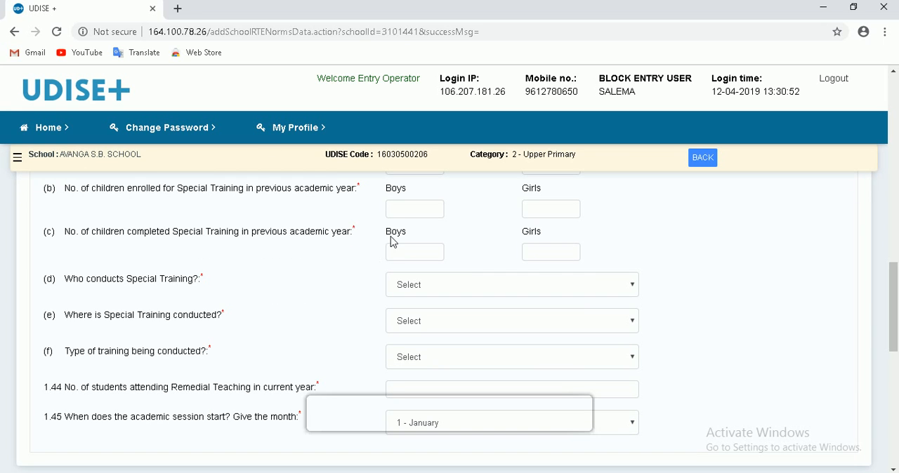
left_click(405, 209)
key("Tab")
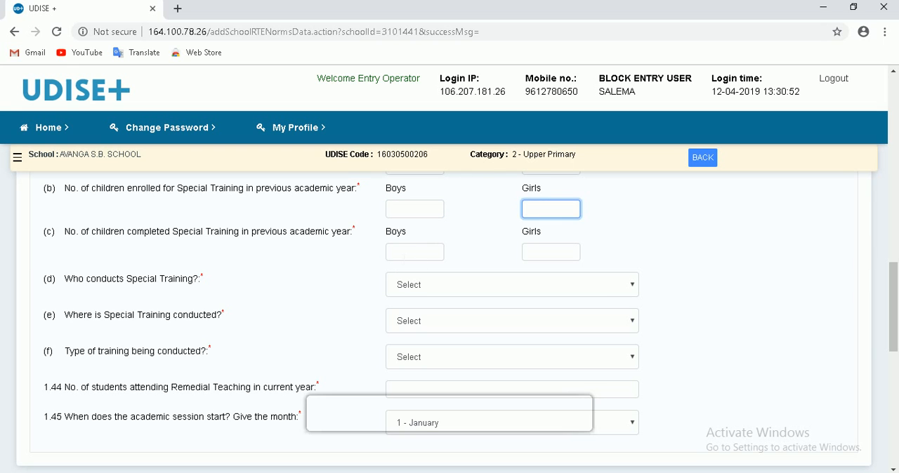
key("Tab")
scroll(138, 299, "down", 1)
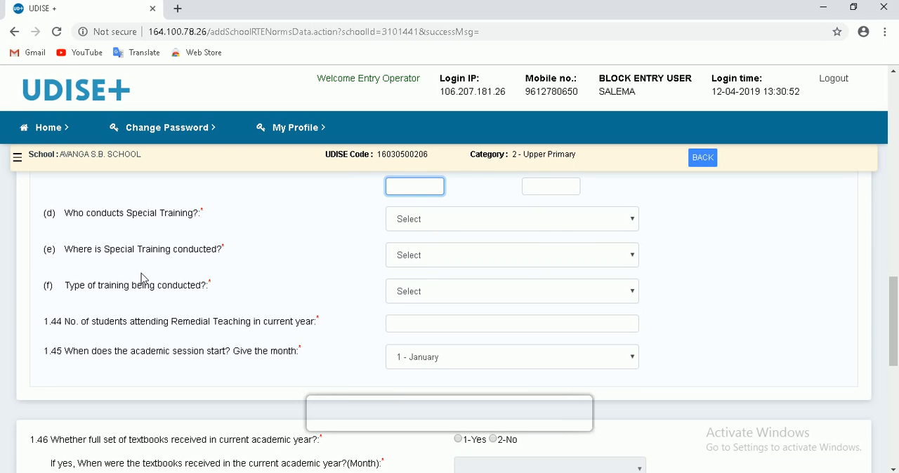
- Check the choices for who conducts Special Training and where it is conducted (1.43 d and e)
left_click(452, 223)
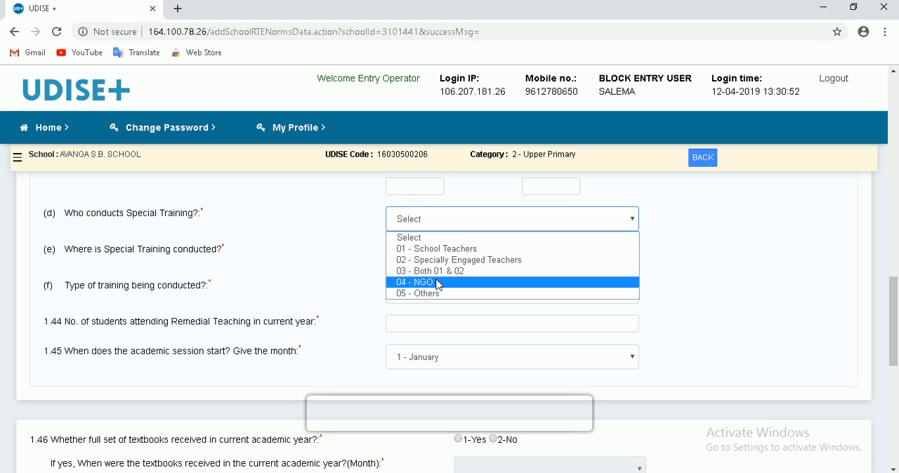
left_click(322, 260)
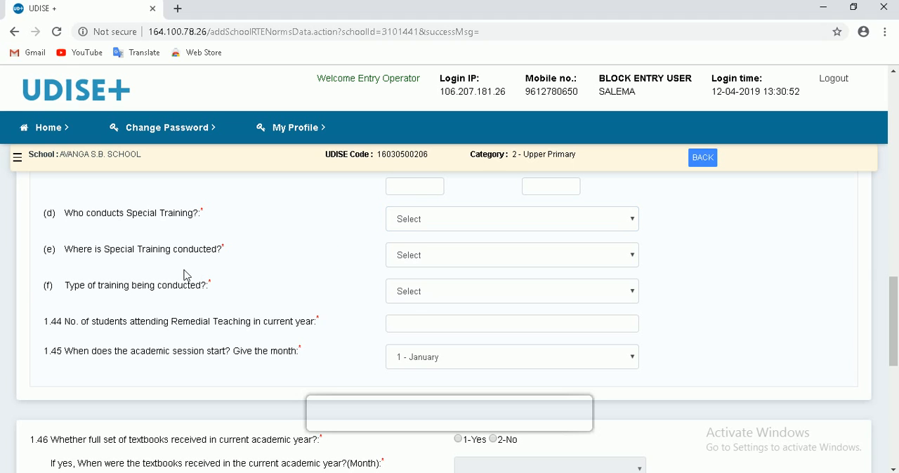
left_click(412, 261)
left_click(325, 260)
scroll(313, 307, "down", 1)
scroll(309, 306, "up", 4)
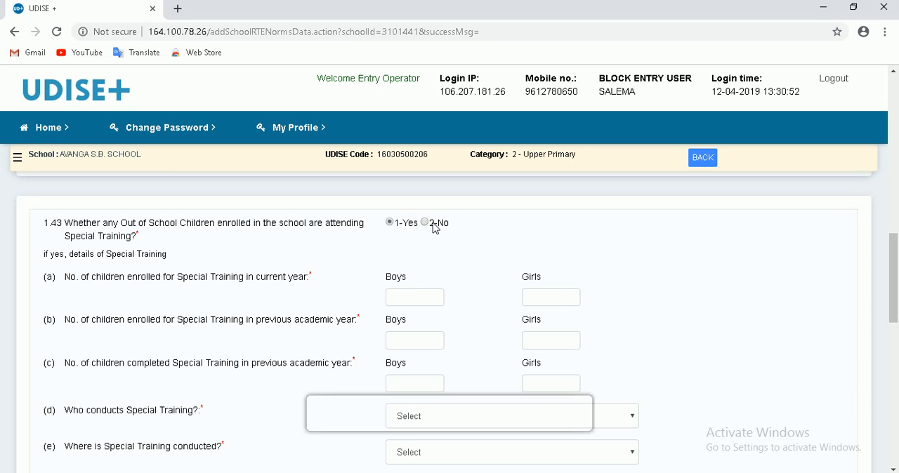
- Answer 2-No for out-of-school children attending Special Training (1.43) and open the Remedial Teaching student count (1.44)
left_click(436, 223)
scroll(399, 246, "down", 4)
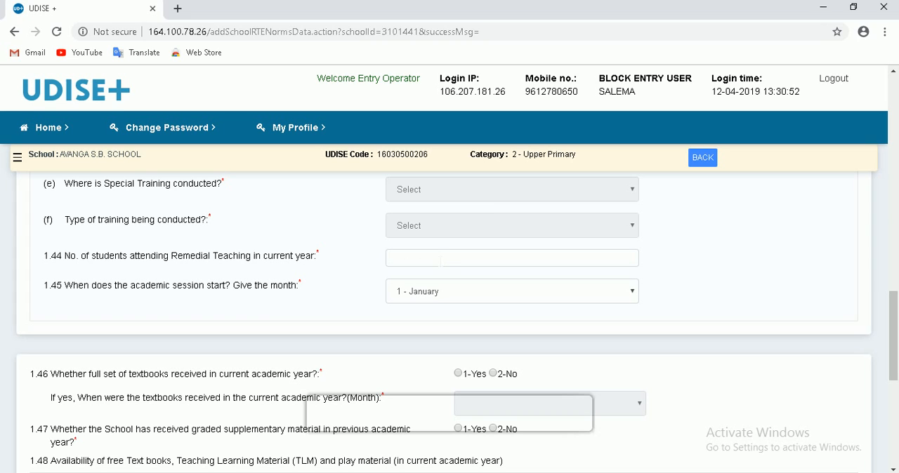
left_click(441, 261)
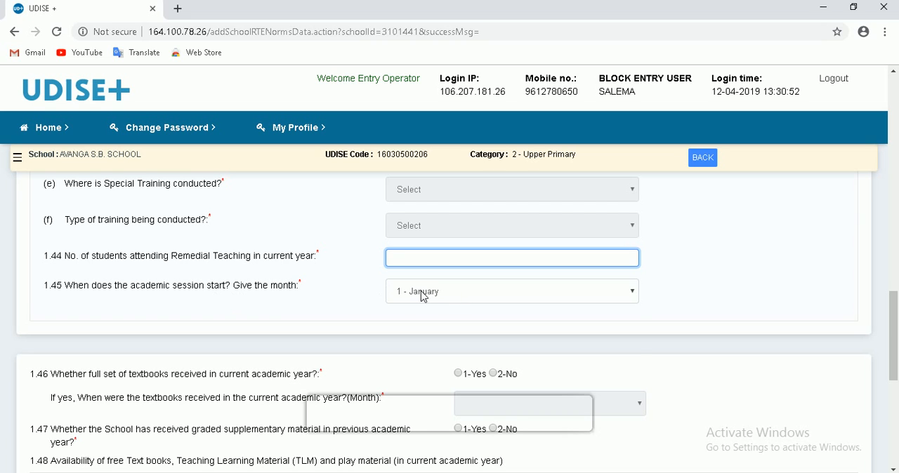
- Try 5 - May as the academic session's start month (1.45), and change it to 7 - July
left_click(440, 301)
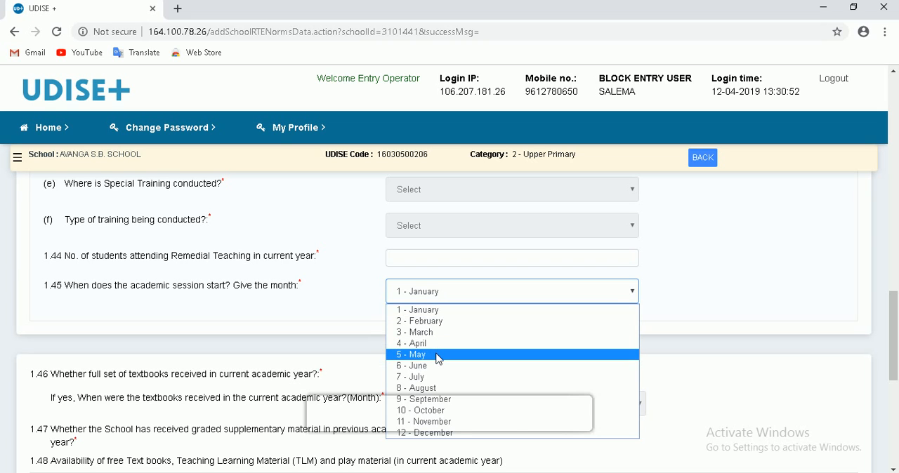
left_click(439, 355)
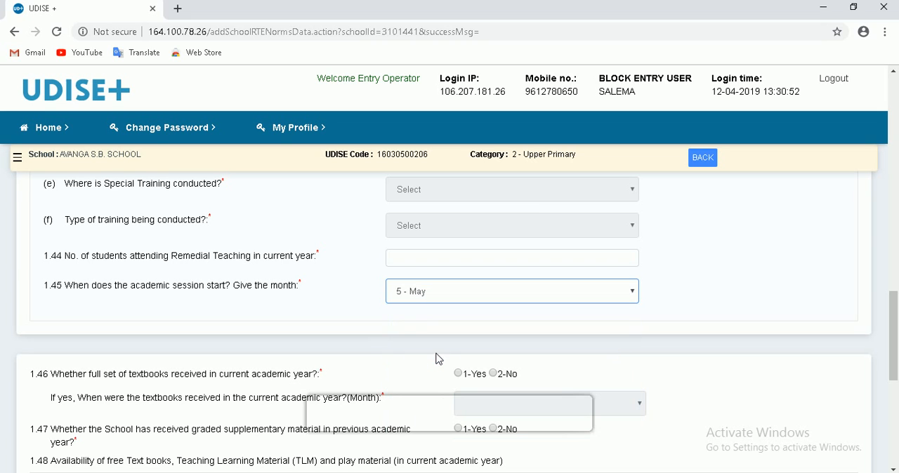
left_click(526, 292)
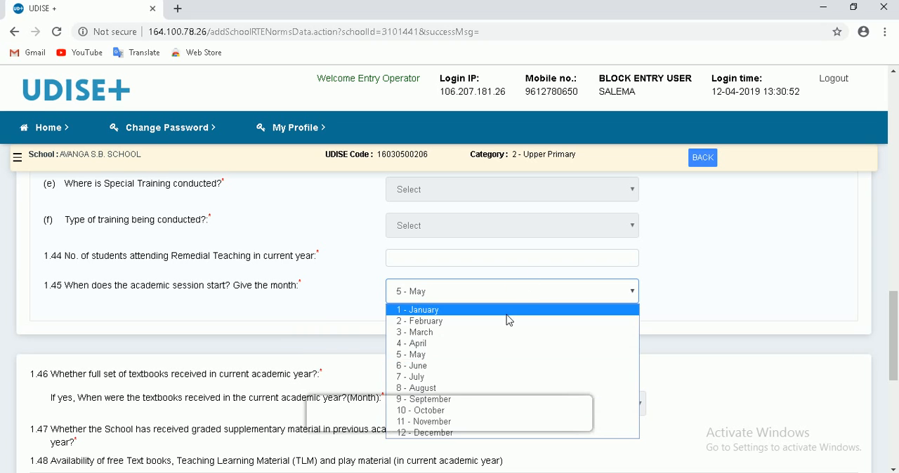
left_click(450, 377)
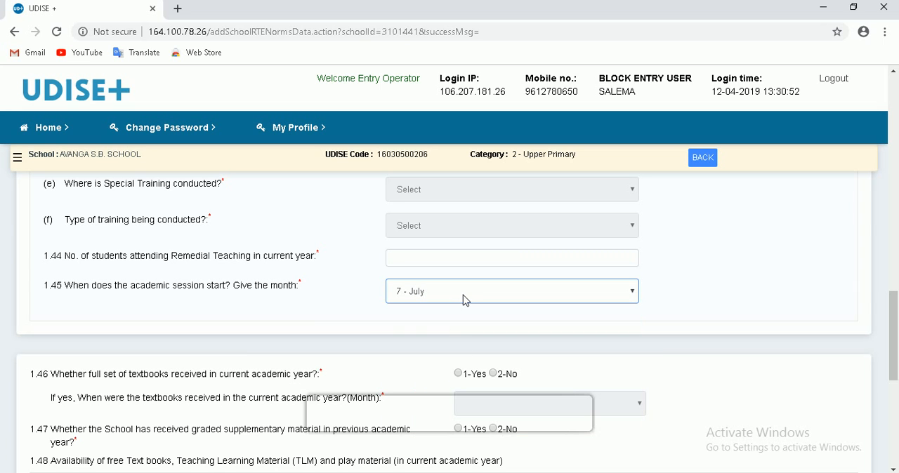
- Answer 1-Yes for full textbook set received (1.46) with 7 - July as the month, and 2-No for graded supplementary material (1.47)
scroll(465, 300, "down", 2)
scroll(466, 301, "down", 1)
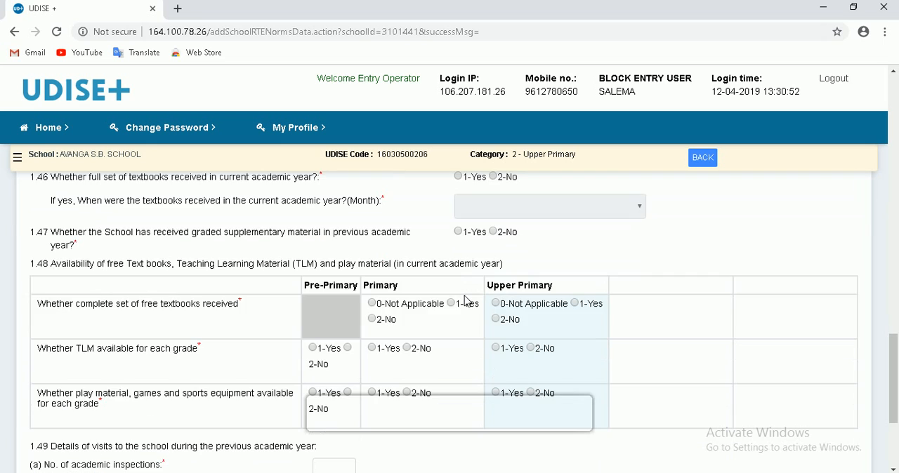
scroll(467, 298, "up", 1)
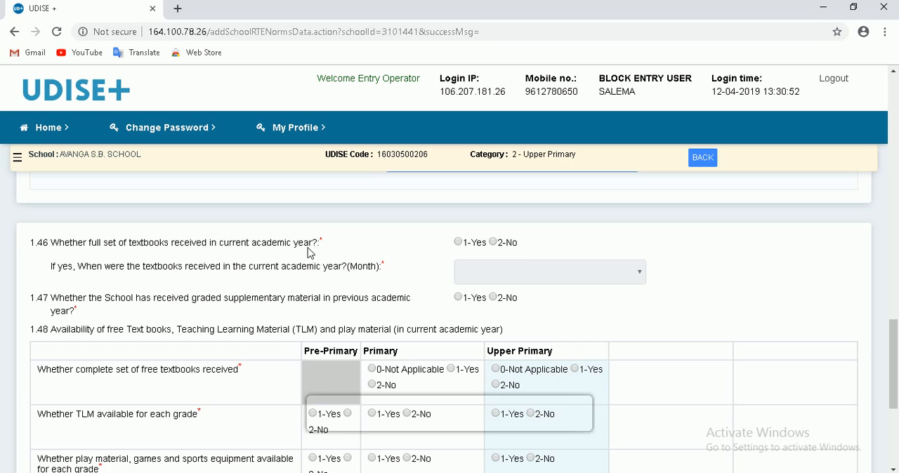
left_click(458, 242)
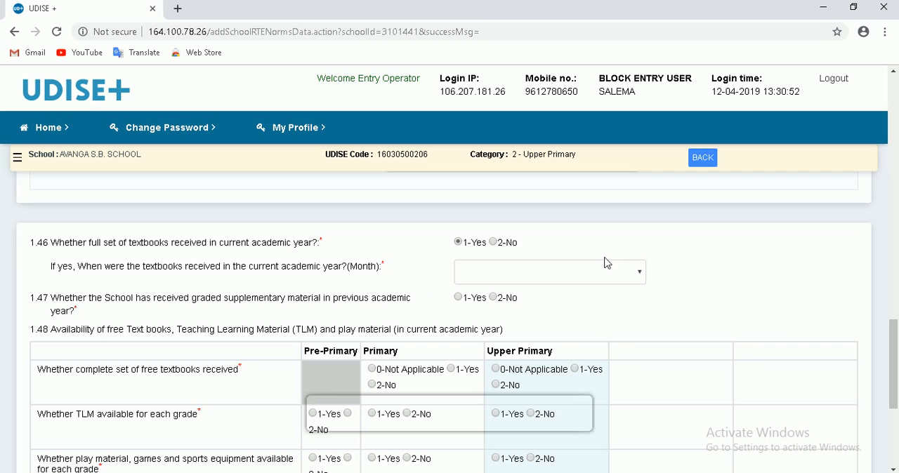
left_click(636, 275)
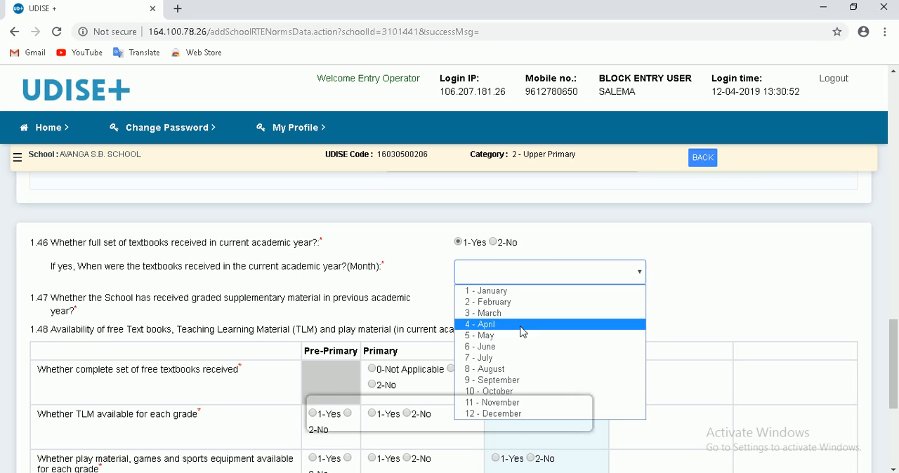
left_click(492, 358)
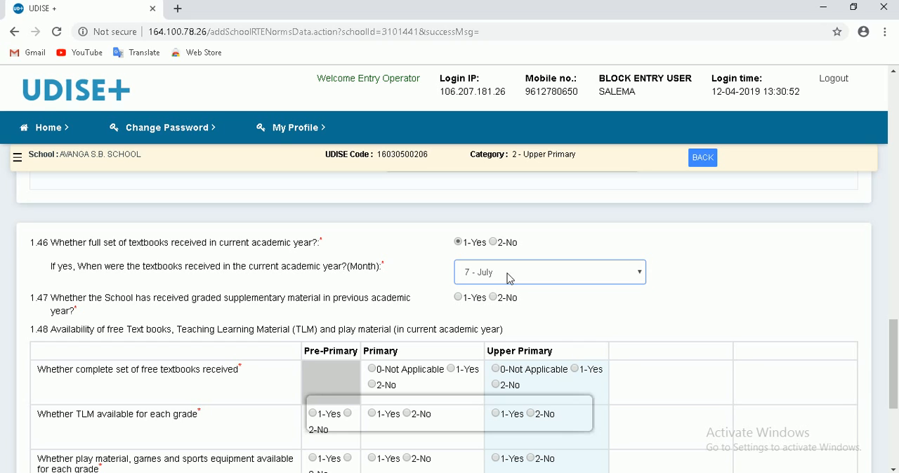
left_click(458, 298)
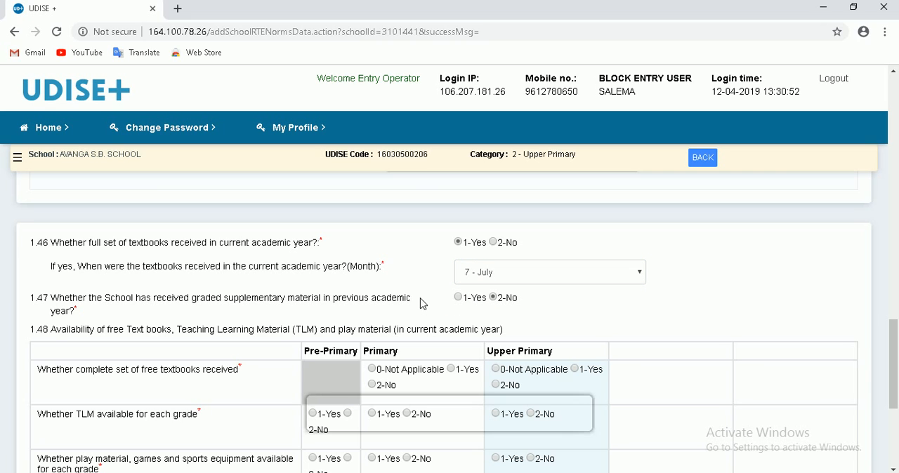
- In 1.48, answer 1-Yes for free textbooks in Primary and Upper Primary, and 1-Yes for TLM in Pre-Primary, Primary and Upper Primary
scroll(434, 313, "down", 2)
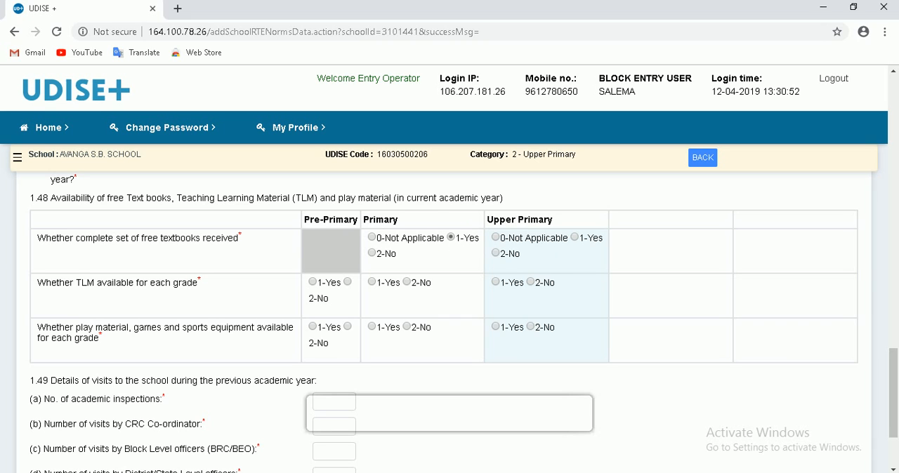
left_click(575, 238)
left_click(313, 283)
left_click(372, 282)
left_click(497, 283)
- Try 1-Yes for Pre-Primary play material, games and sports equipment (1.48), and change the answer to 2-No
scroll(210, 310, "down", 1)
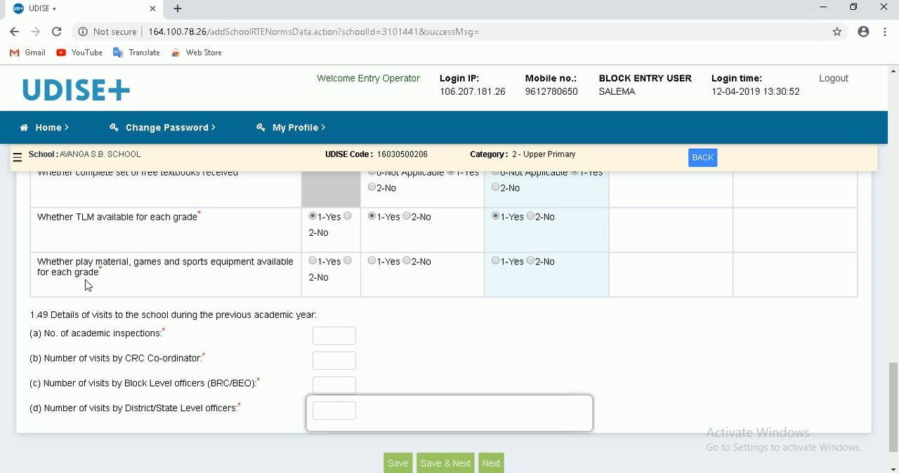
left_click(313, 262)
left_click(347, 262)
- Fill in the previous year's visits (1.49): 10 academic inspections, 6 by CRC Co-ordinator, 3 by Block Level officers and 1 by District/State Level officers
scroll(439, 304, "down", 1)
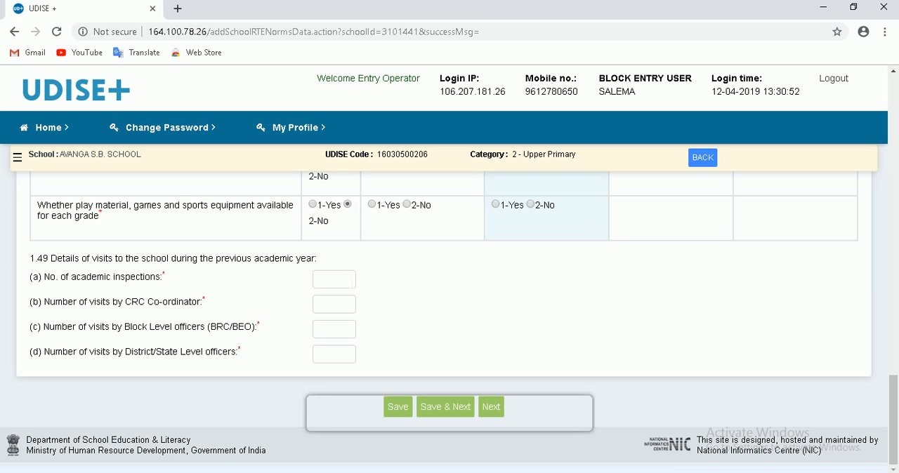
left_click(344, 279)
type("1")
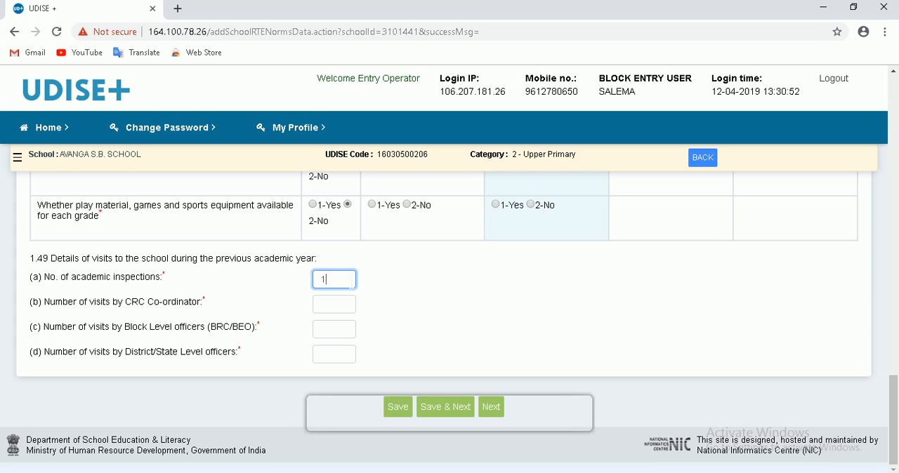
type("0")
left_click(322, 304)
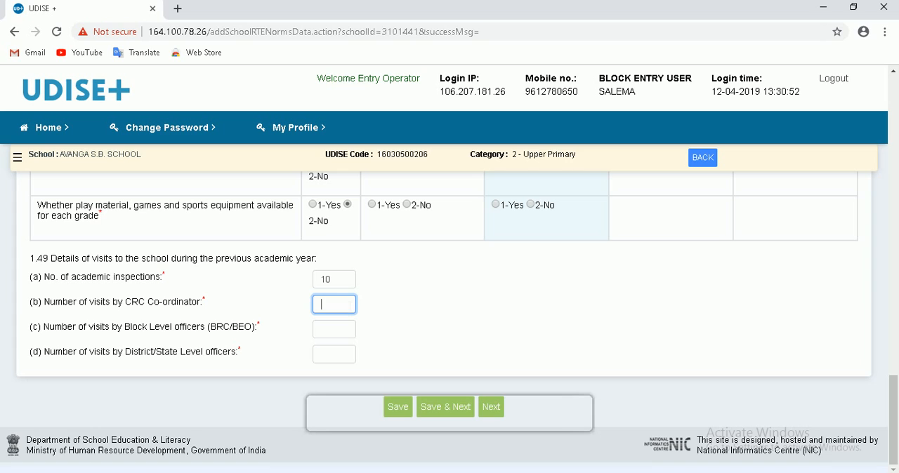
type("6")
key("Tab")
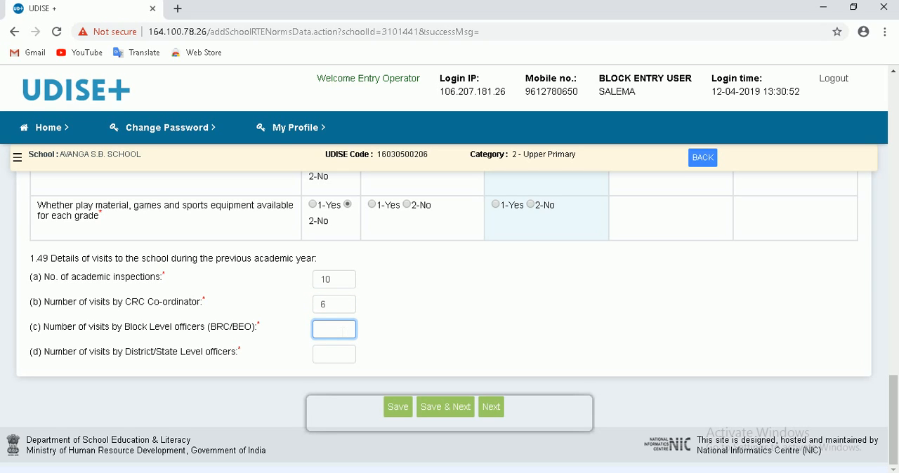
type("3")
left_click(347, 357)
type("1")
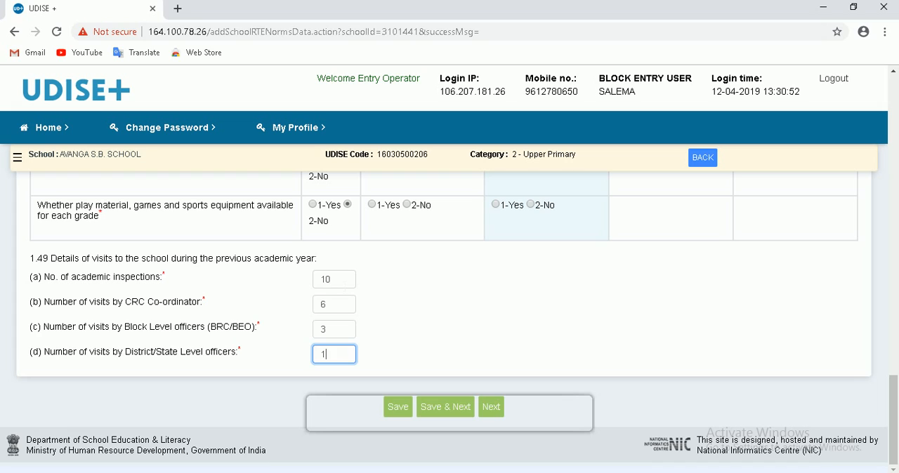
double_click(325, 280)
left_click(334, 306)
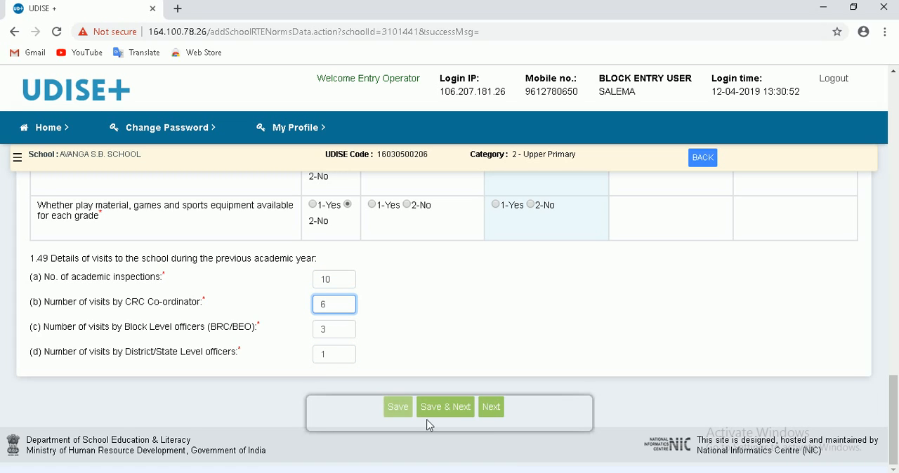
- Save the RTE norms form, continue to the Management form, and answer 1-Yes for School Management Committee constituted (1.50)
left_click(457, 415)
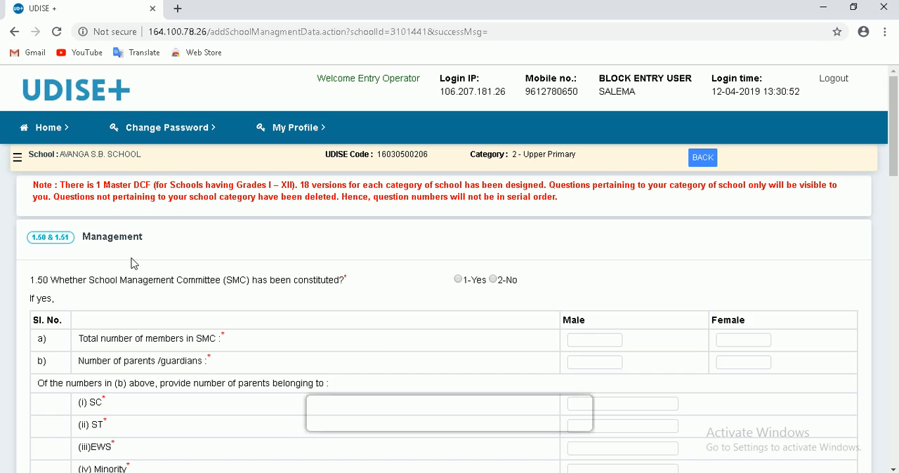
scroll(137, 274, "down", 1)
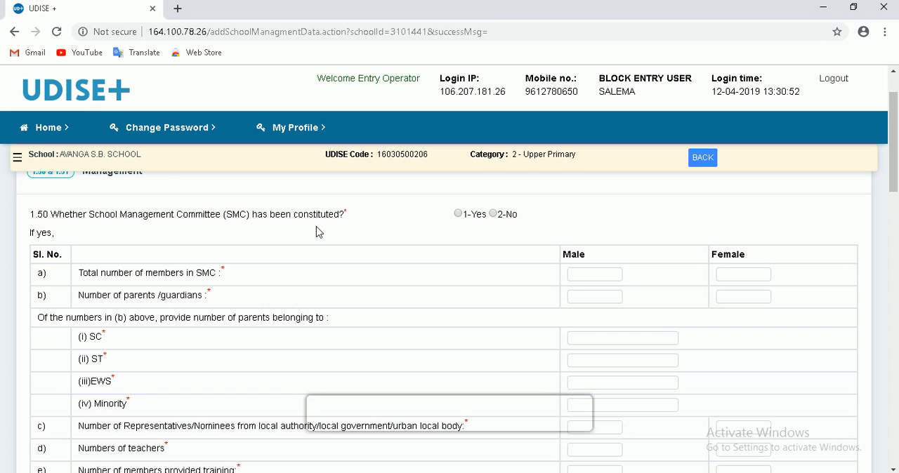
left_click(457, 215)
- Go through the SMC entry fields for total members, parents/guardians by gender, and parents from SC, ST, EWS and Minority groups
left_click(594, 275)
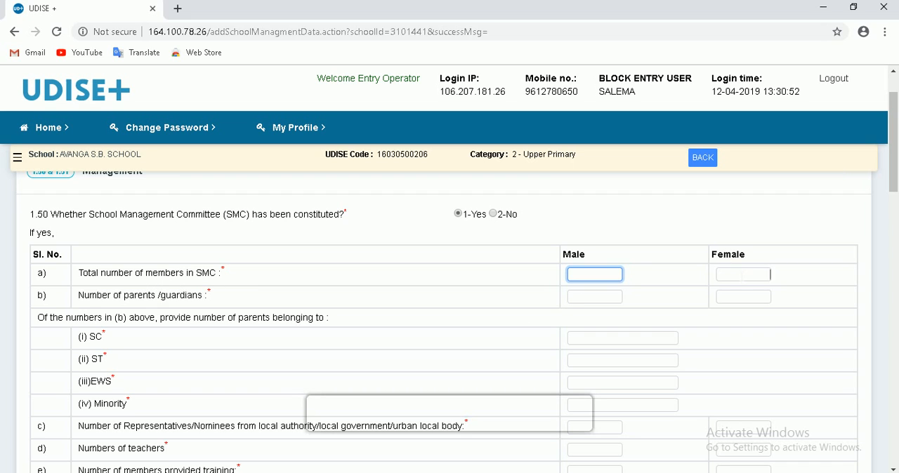
left_click(742, 275)
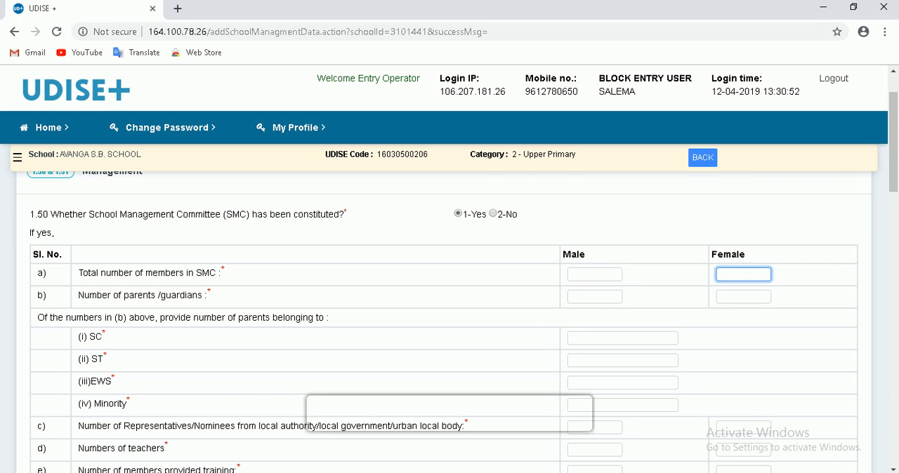
left_click(588, 296)
left_click(769, 296)
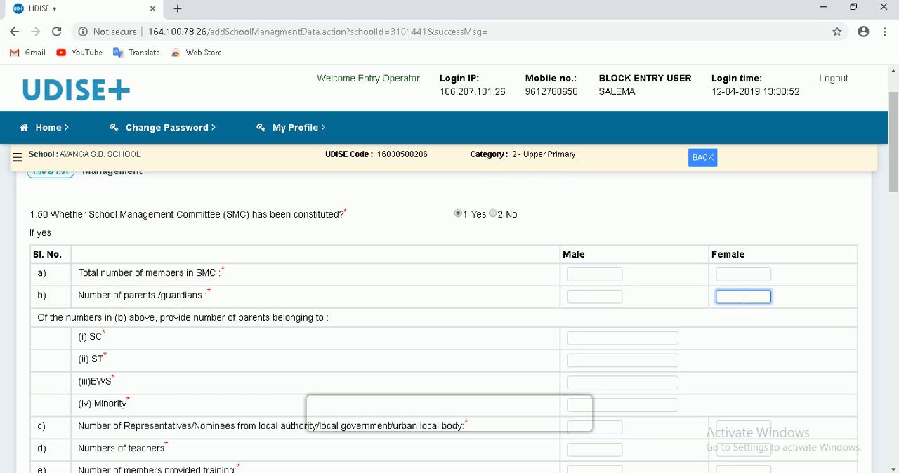
scroll(397, 328, "down", 1)
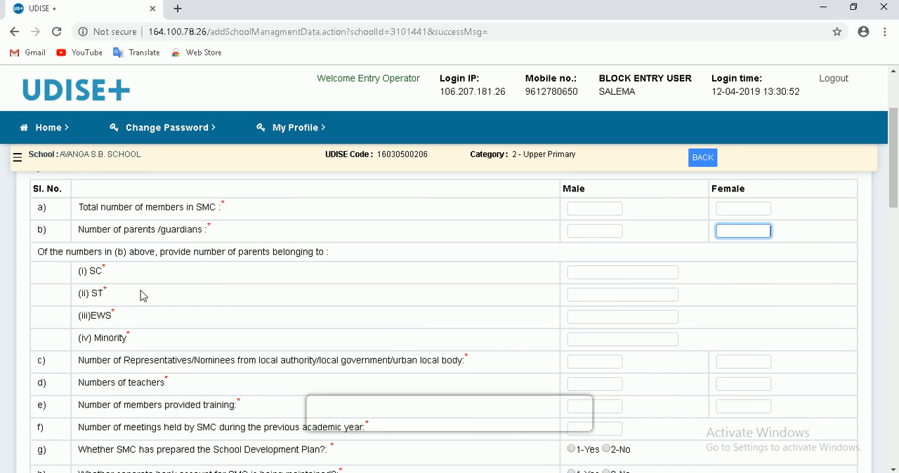
left_click(676, 295)
left_click(676, 295)
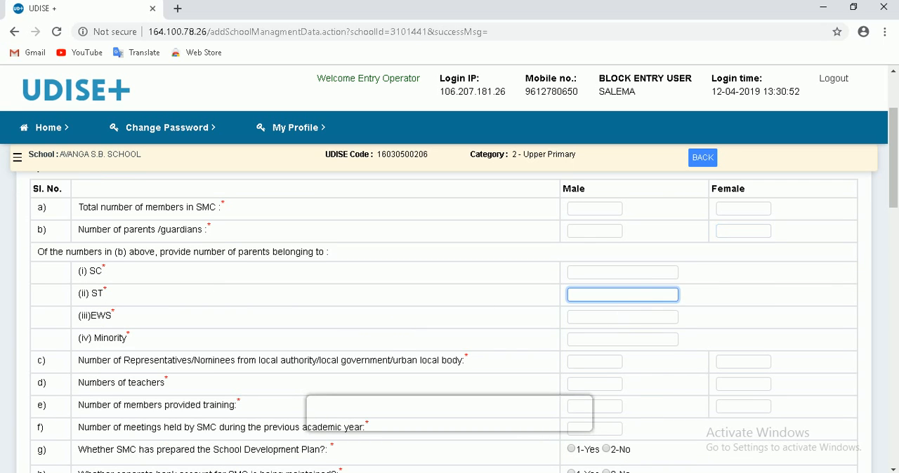
left_click(614, 317)
left_click(604, 273)
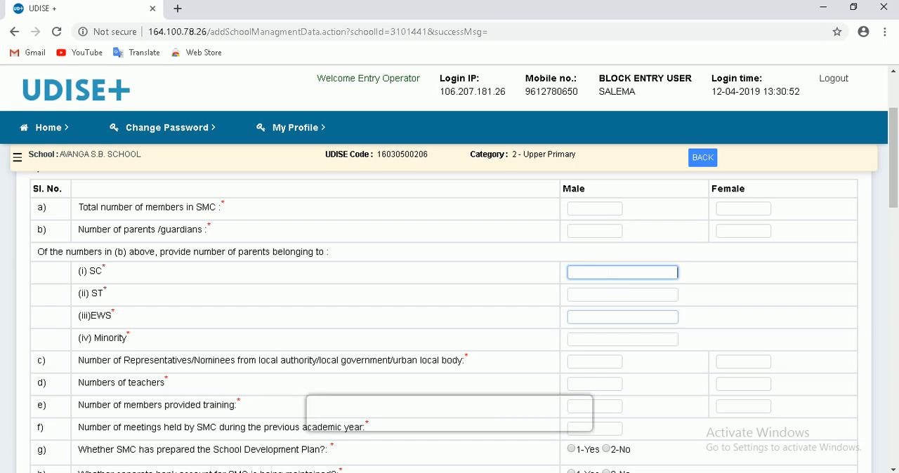
left_click(604, 339)
- Go through the SMC entry fields for local authority representatives, teachers, members provided training, and meetings held in the previous academic year
scroll(500, 330, "down", 1)
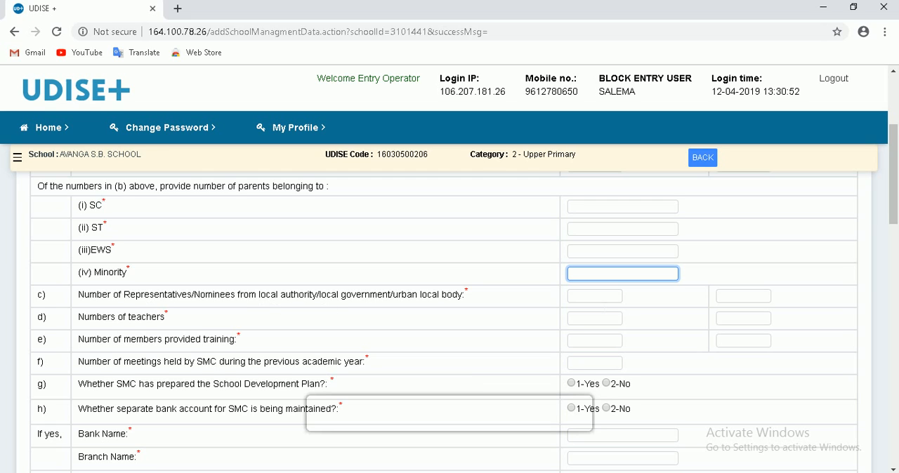
key("Tab")
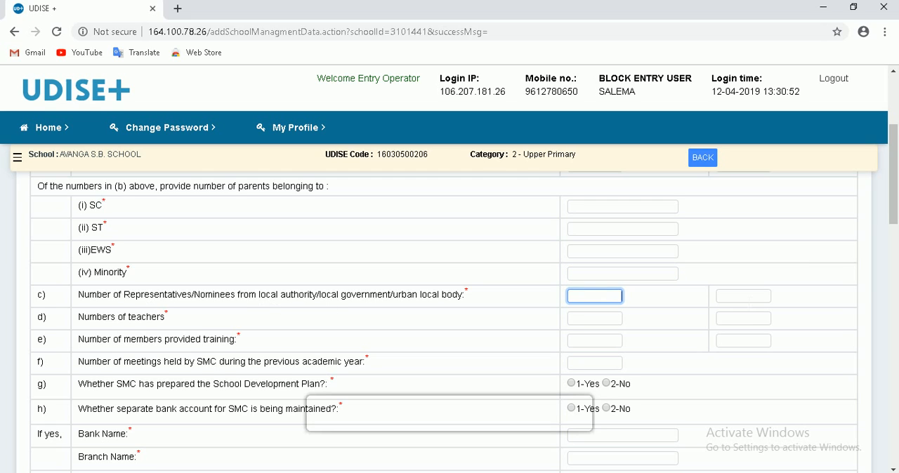
left_click(743, 296)
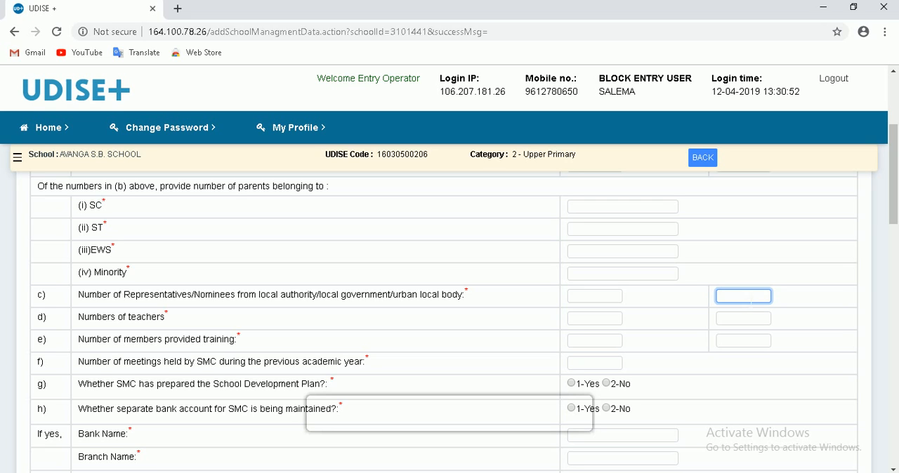
left_click(594, 319)
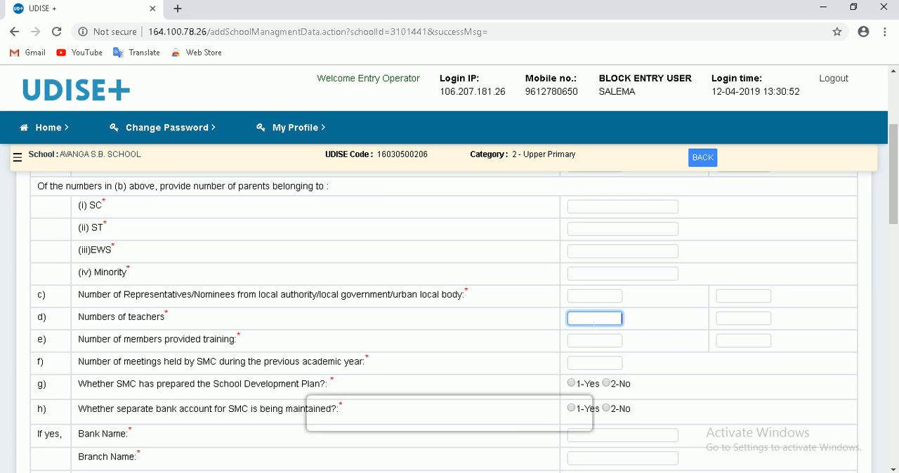
left_click(746, 318)
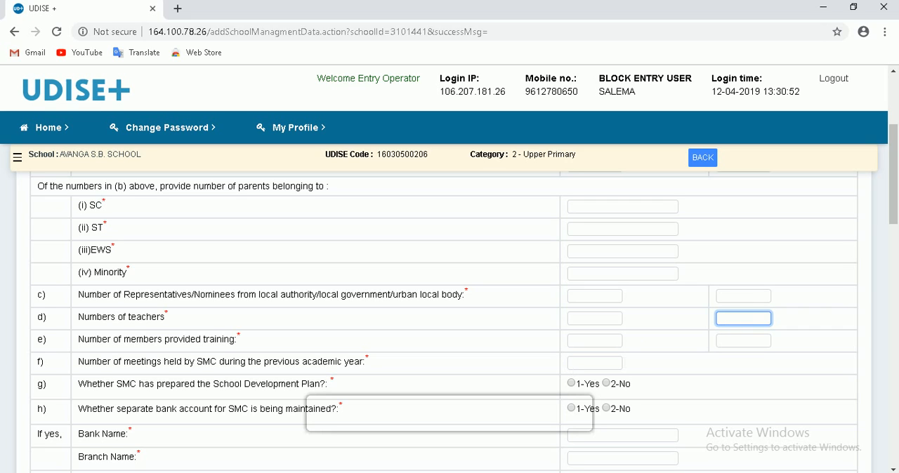
left_click(597, 344)
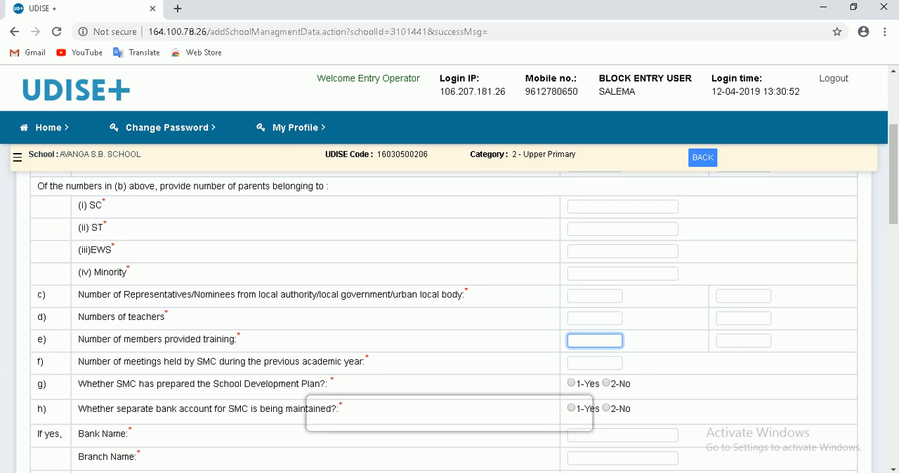
left_click(744, 342)
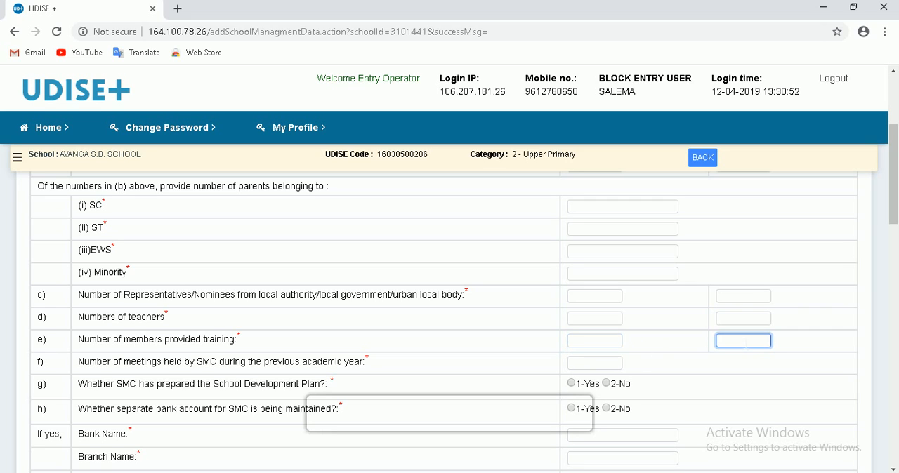
left_click(593, 346)
left_click(745, 344)
scroll(342, 357, "down", 1)
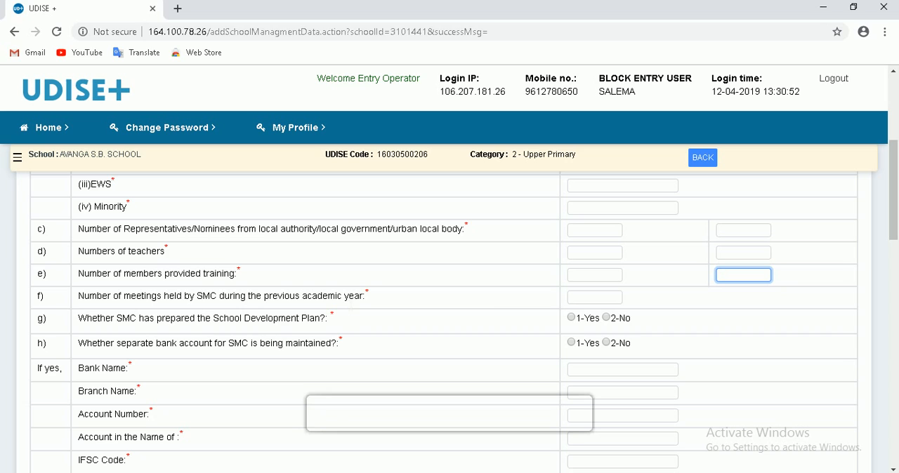
key("Tab")
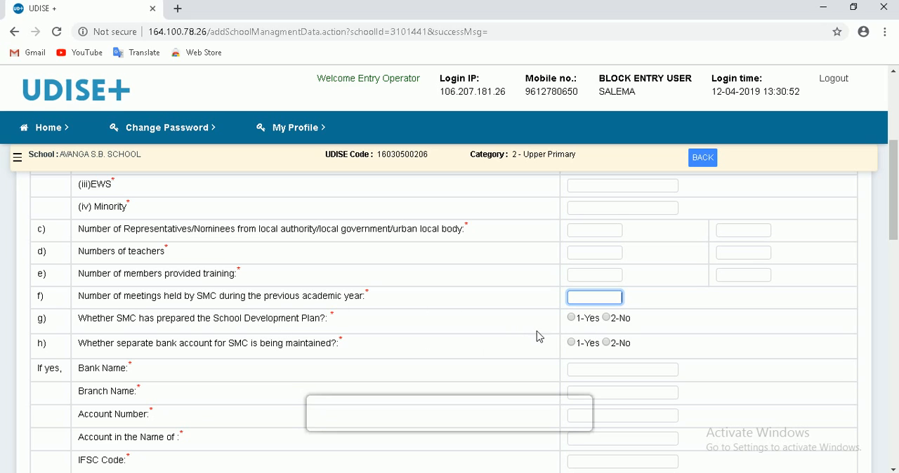
- Answer 2-No for School Development Plan prepared by the SMC and 1-Yes for a separate SMC bank account
left_click(582, 324)
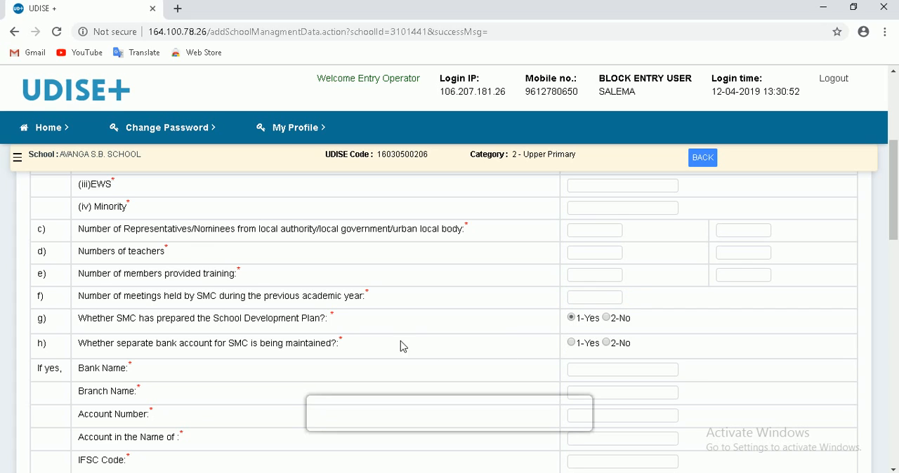
left_click(606, 318)
left_click(571, 343)
- Go through the SMC bank account fields: bank name, branch name, account number, account holder name and IFSC code
scroll(484, 331, "down", 1)
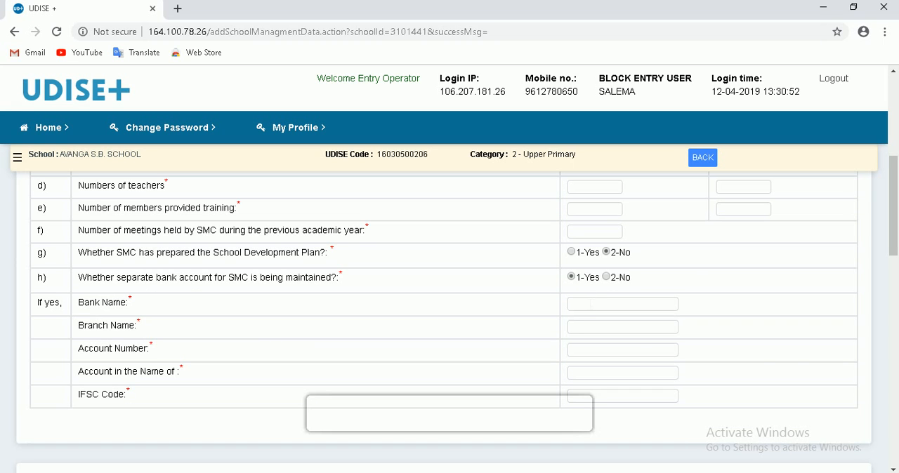
left_click(584, 309)
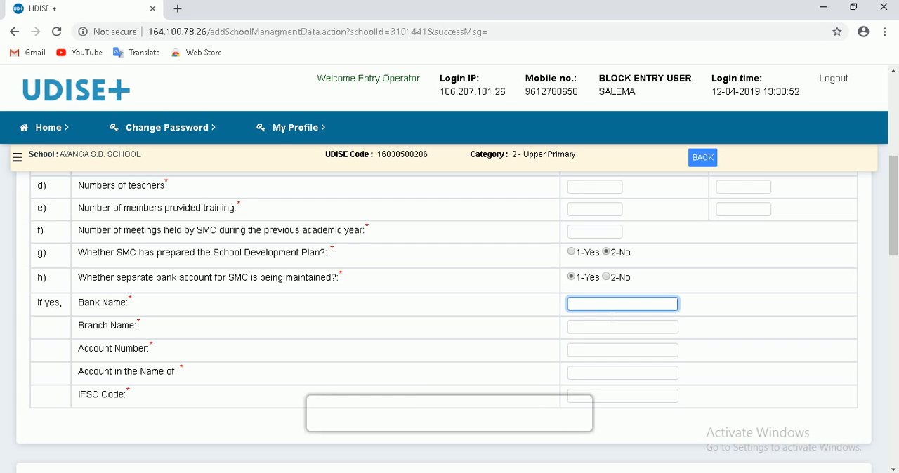
left_click(610, 326)
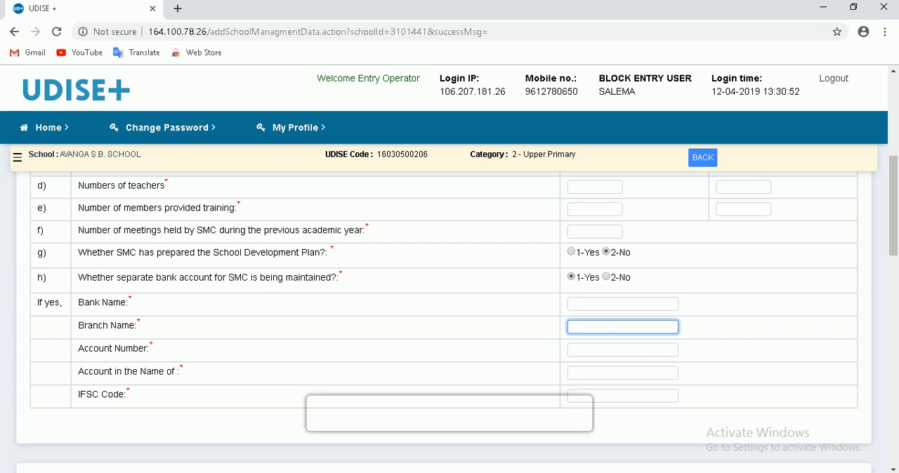
left_click(604, 353)
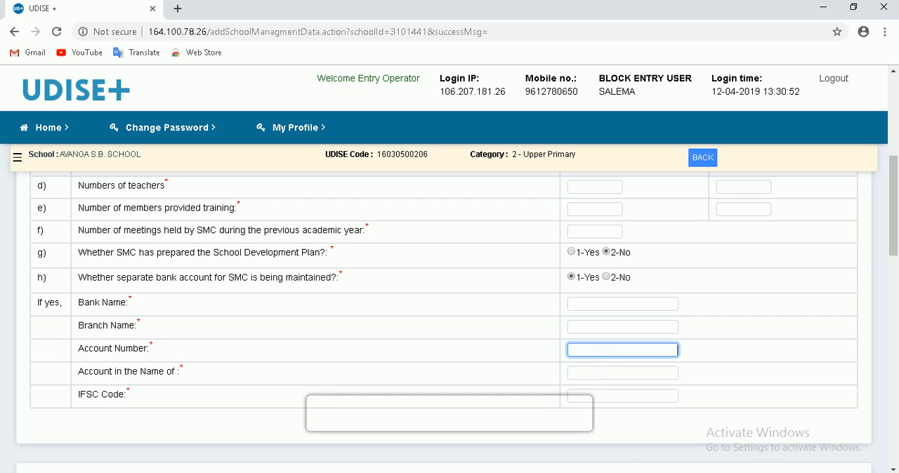
left_click(603, 377)
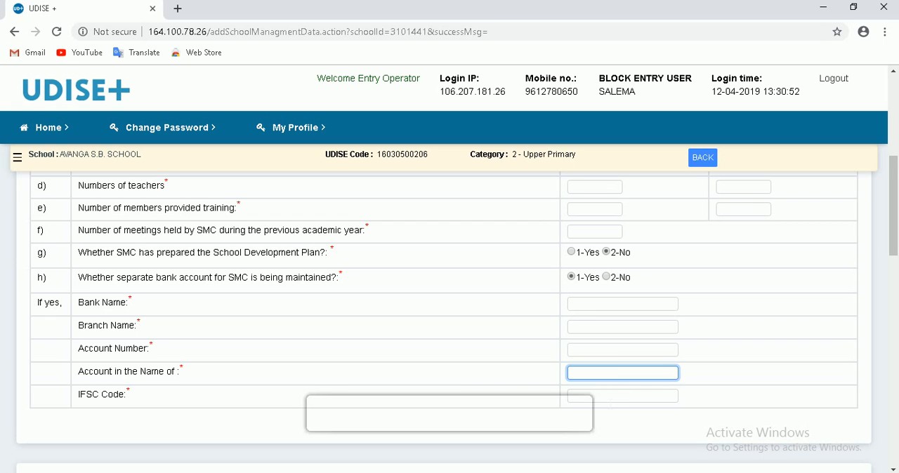
key("Tab")
- Check through the Management form, save it and continue to the Class Room form (2.1 to 2.6)
scroll(666, 385, "down", 3)
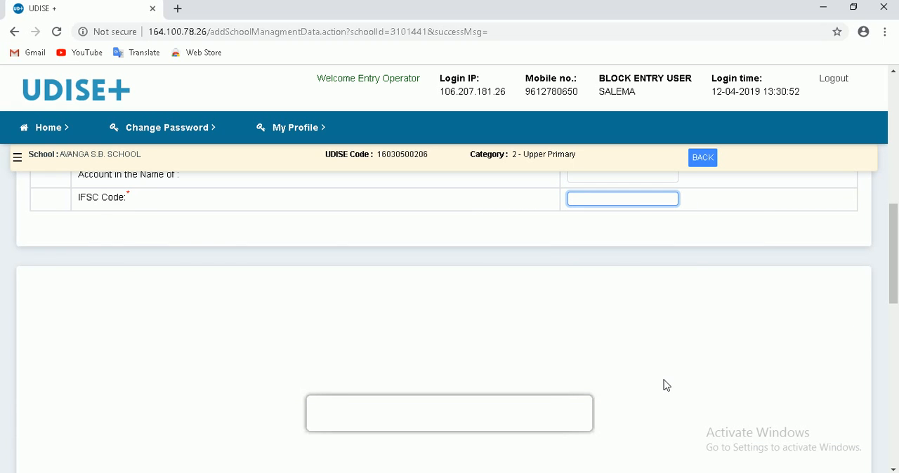
scroll(610, 403, "down", 1)
scroll(601, 386, "up", 2)
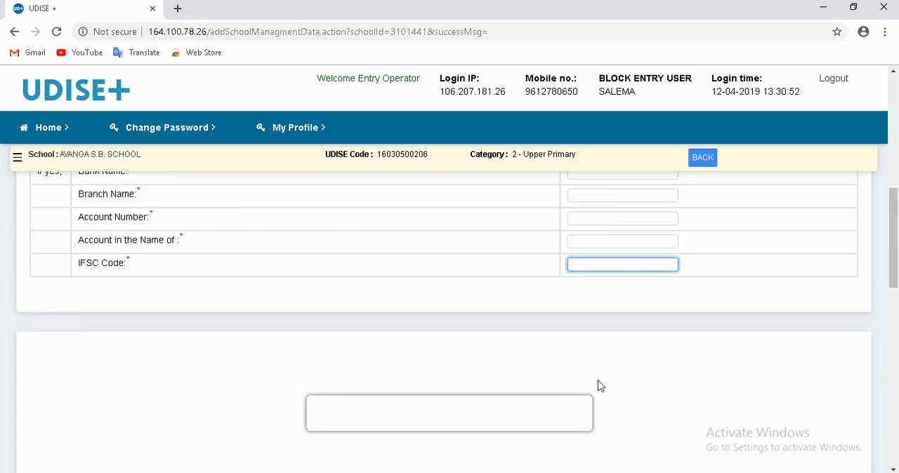
scroll(601, 386, "up", 8)
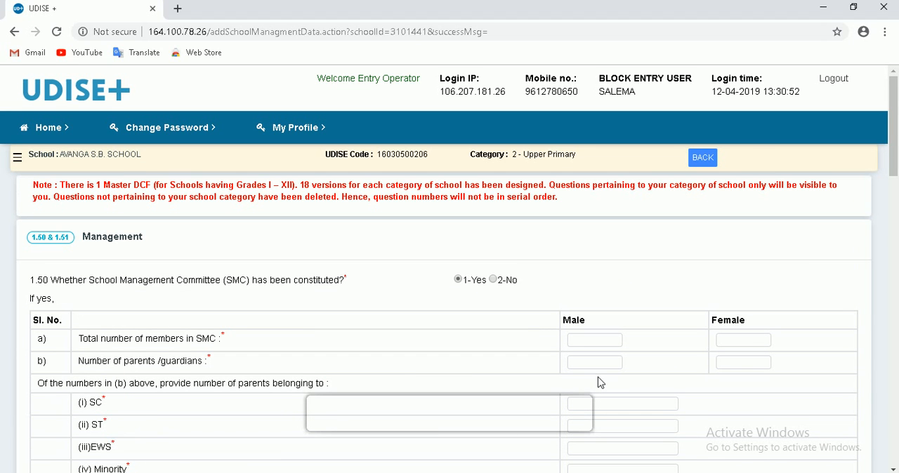
scroll(600, 386, "down", 15)
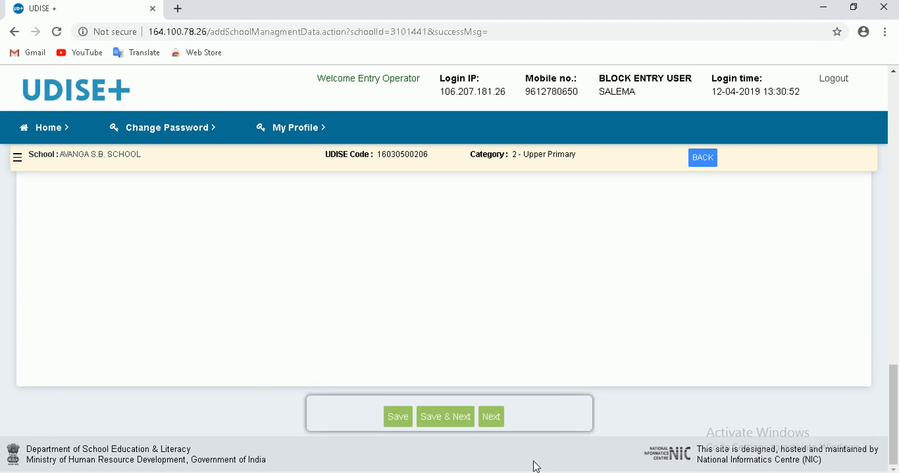
left_click(461, 426)
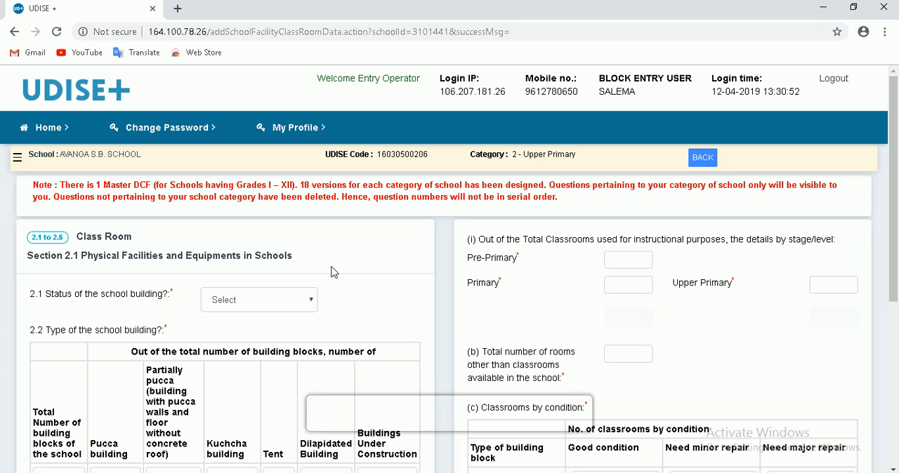
- Set the status of the school building (2.1) to 3-Government
scroll(382, 267, "down", 1)
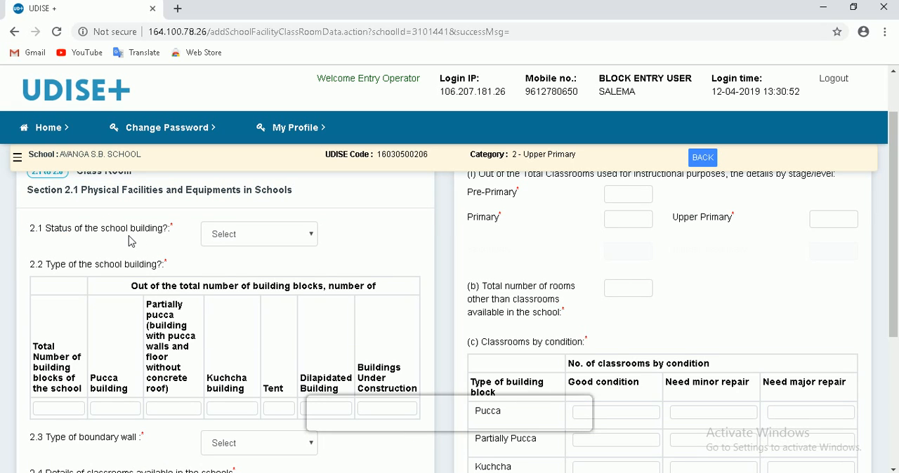
left_click(244, 236)
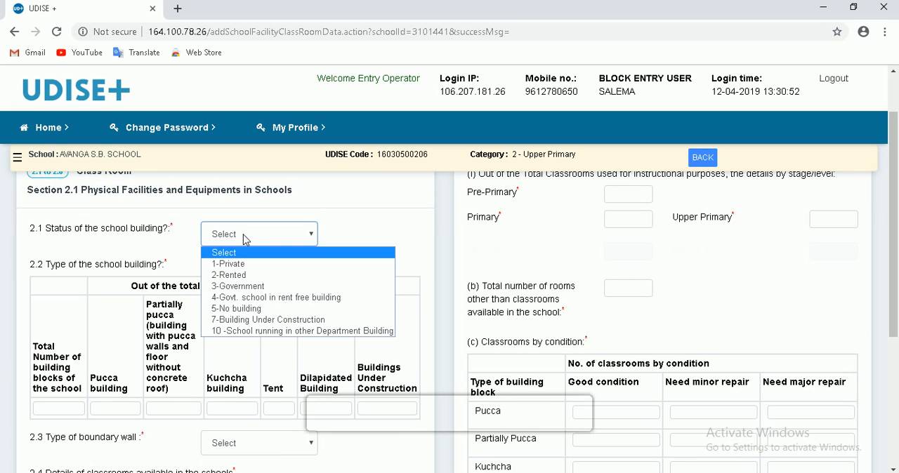
left_click(245, 287)
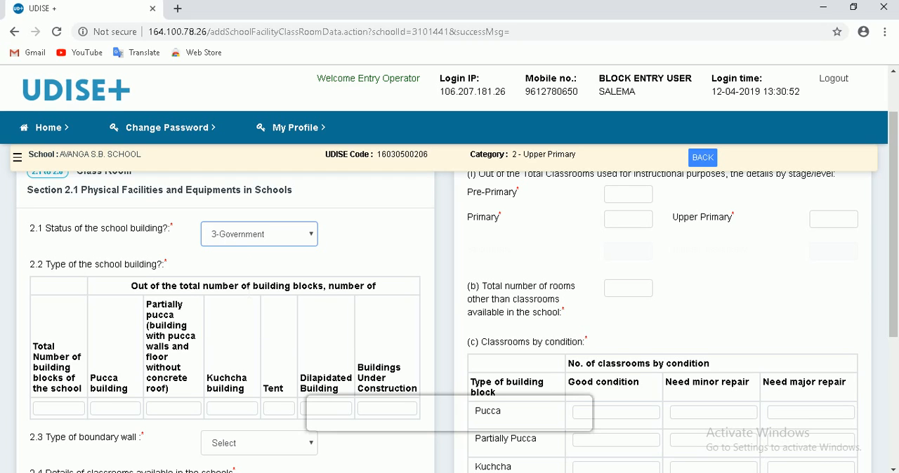
left_click(293, 243)
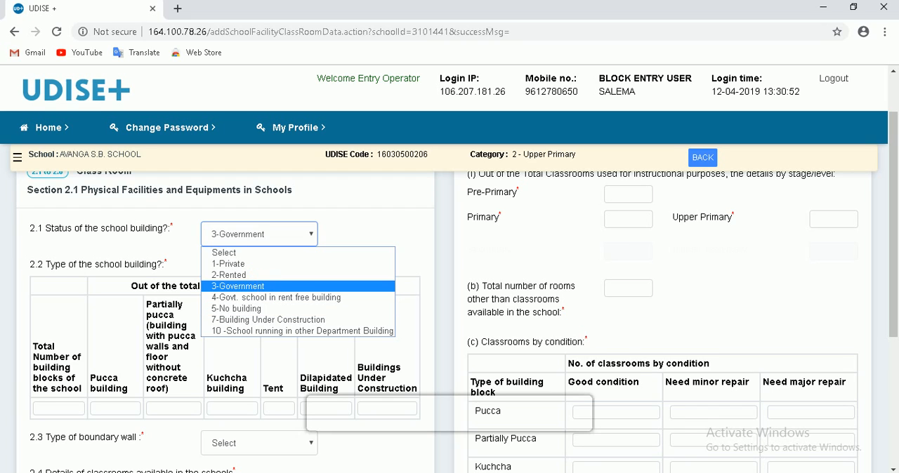
left_click(260, 287)
- Enter 1 for the total number of building blocks and for each of the six building types in the 2.2 table
scroll(286, 272, "down", 1)
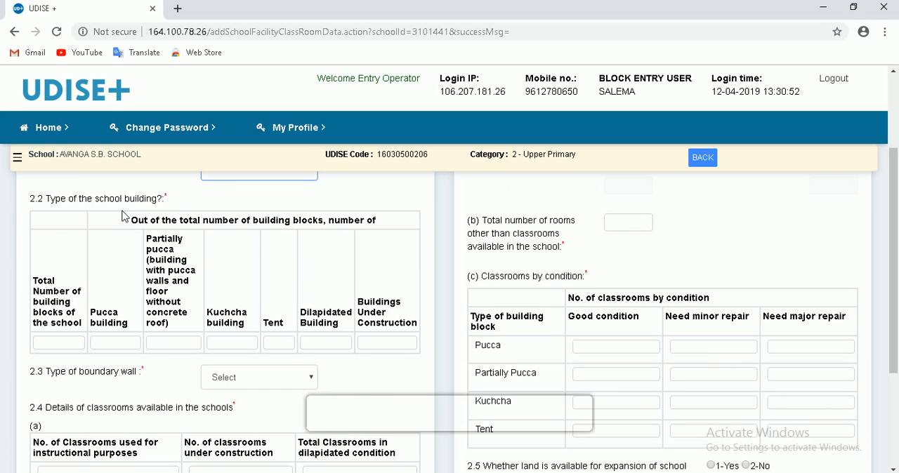
left_click(56, 344)
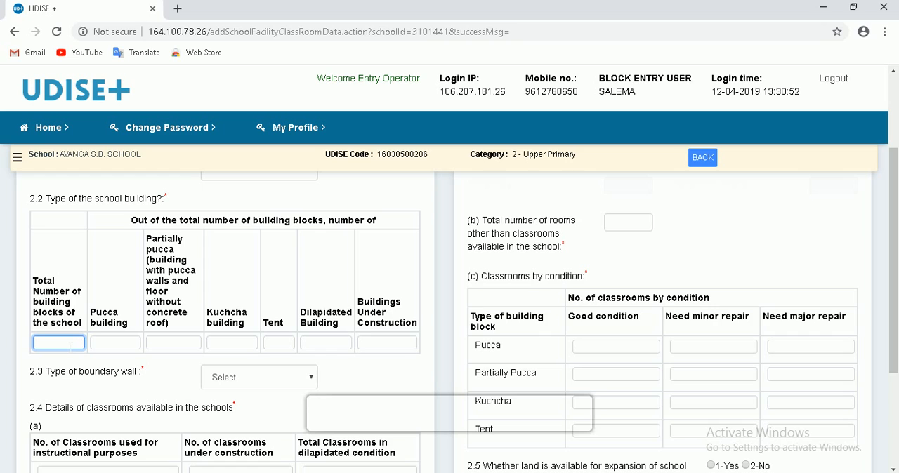
type("1")
key("Tab")
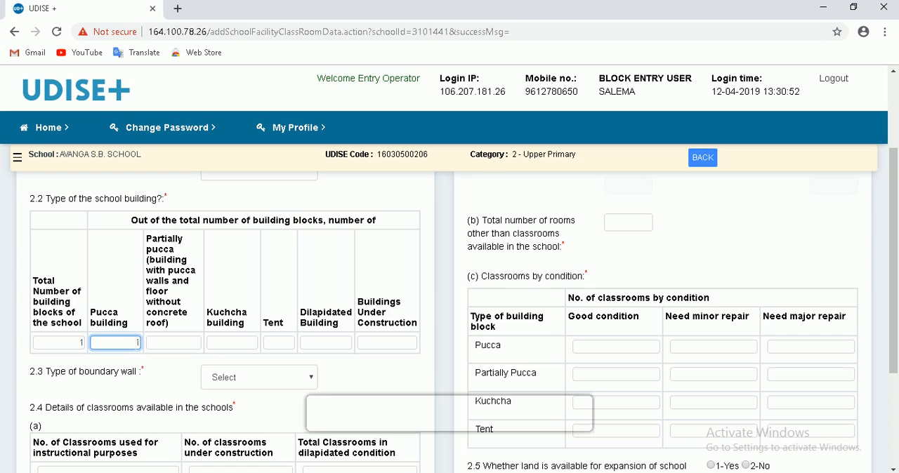
type("1")
key("Tab")
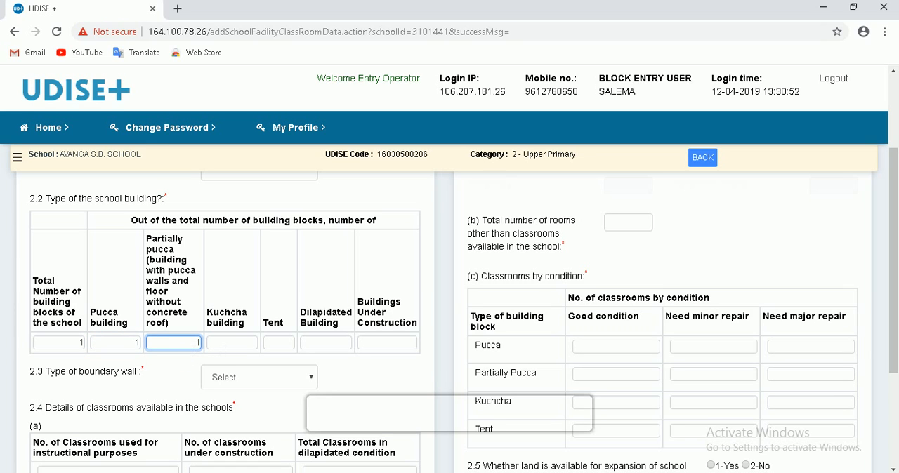
key("Tab")
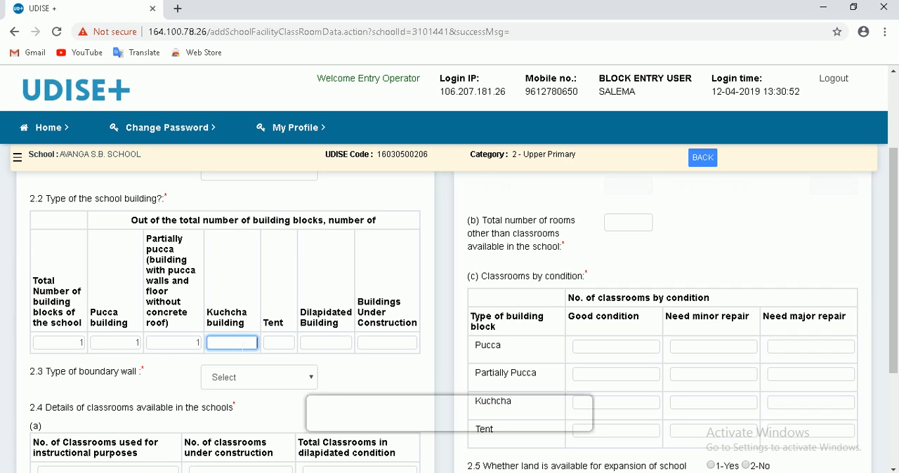
key("Tab")
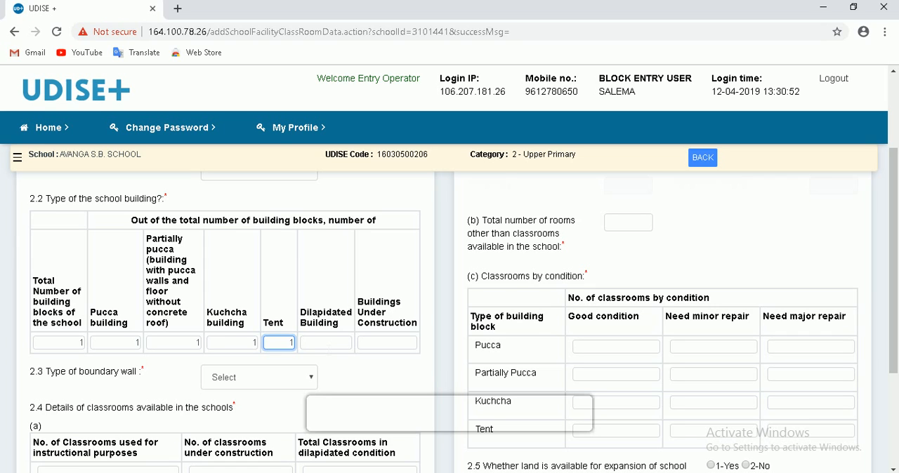
key("Tab")
type("1")
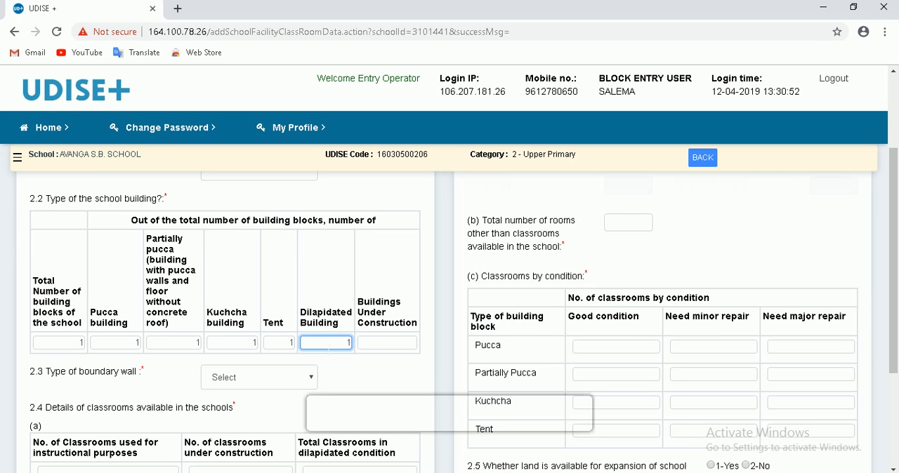
key("Tab")
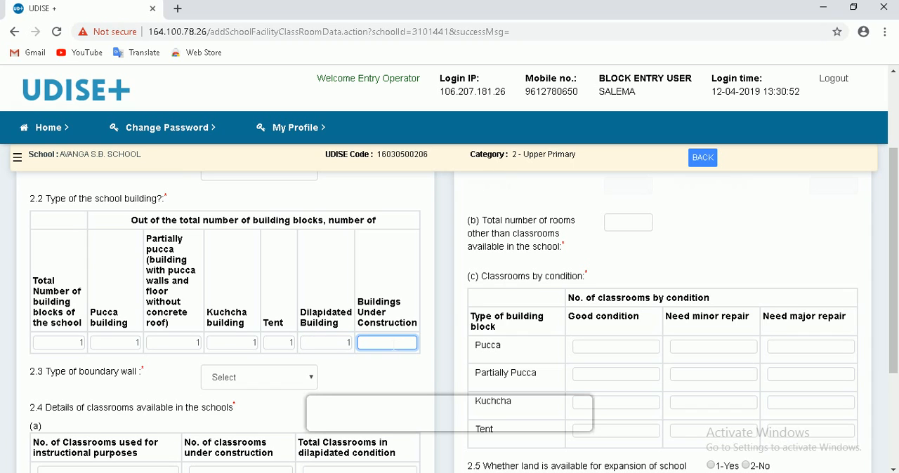
type("1")
- Open the choices for the type of boundary wall (2.3)
scroll(395, 356, "down", 1)
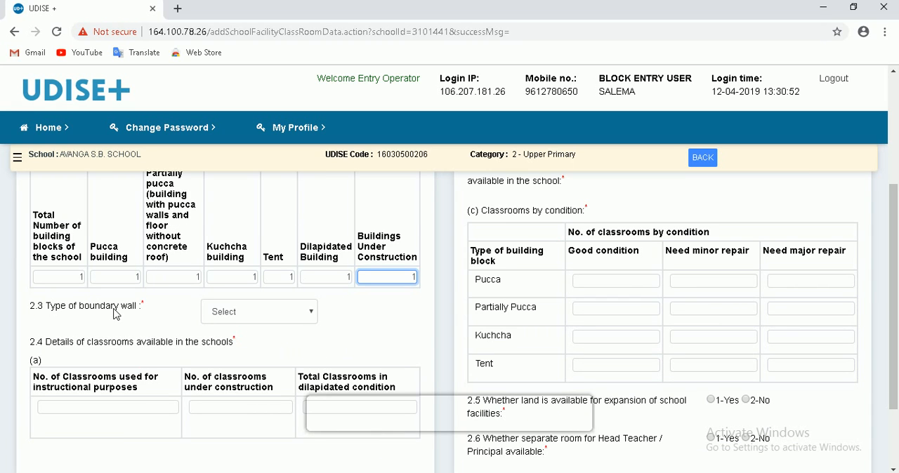
left_click(247, 316)
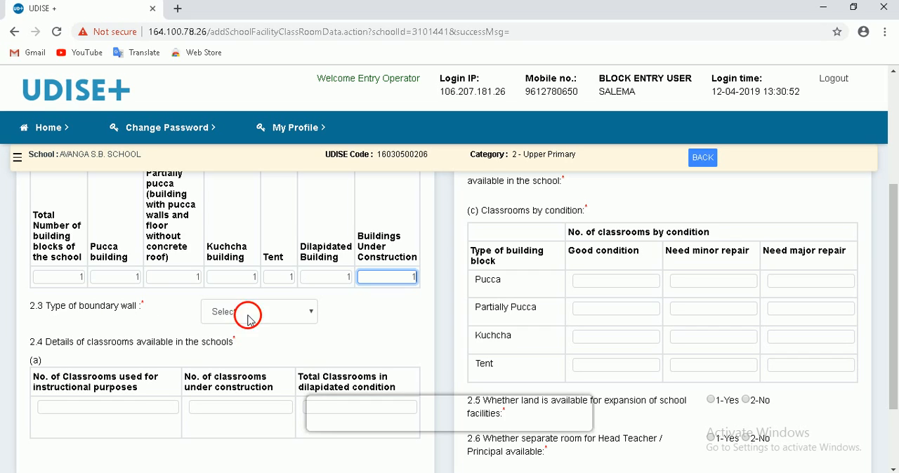
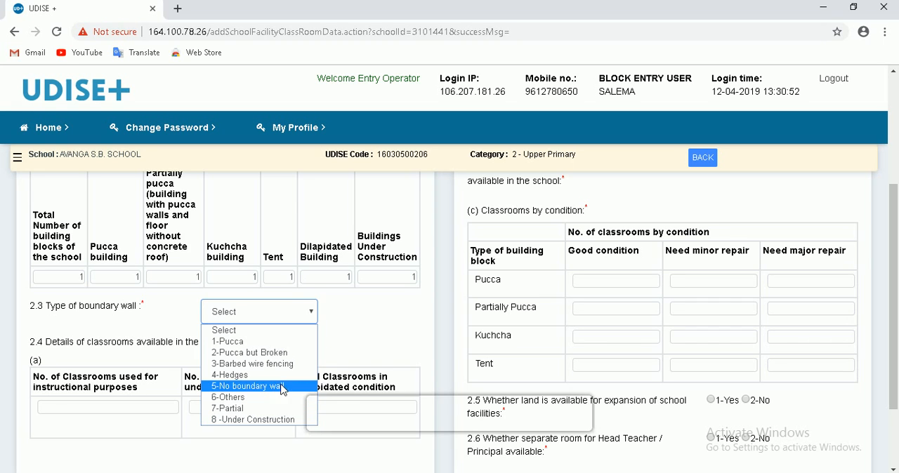
- Leave the boundary wall type unselected and enter 14 as the number of classrooms used for instructional purposes in 2.4(a)
left_click(365, 331)
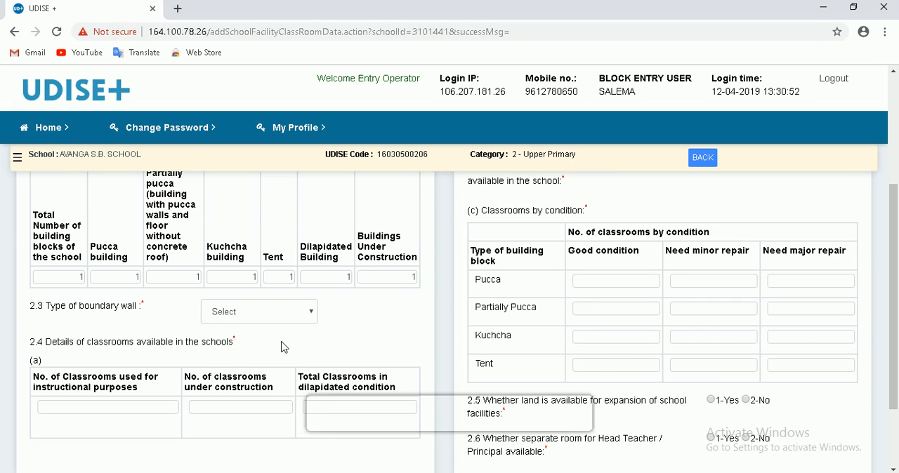
scroll(281, 344, "down", 1)
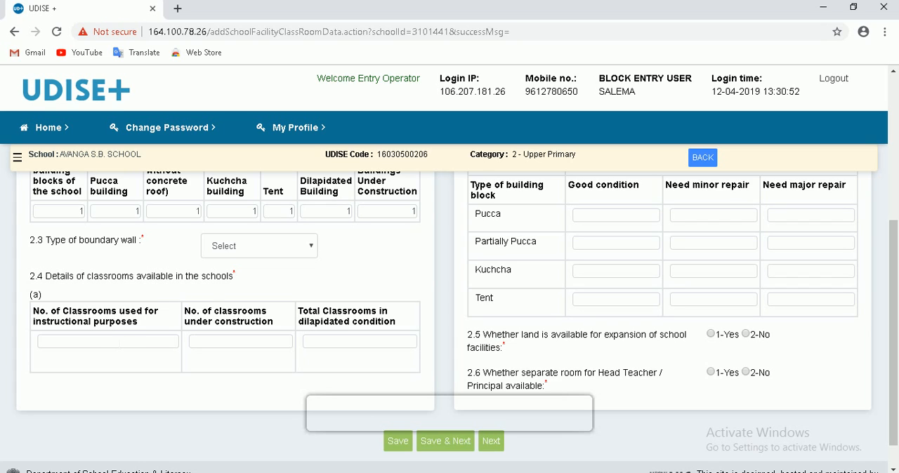
left_click(117, 342)
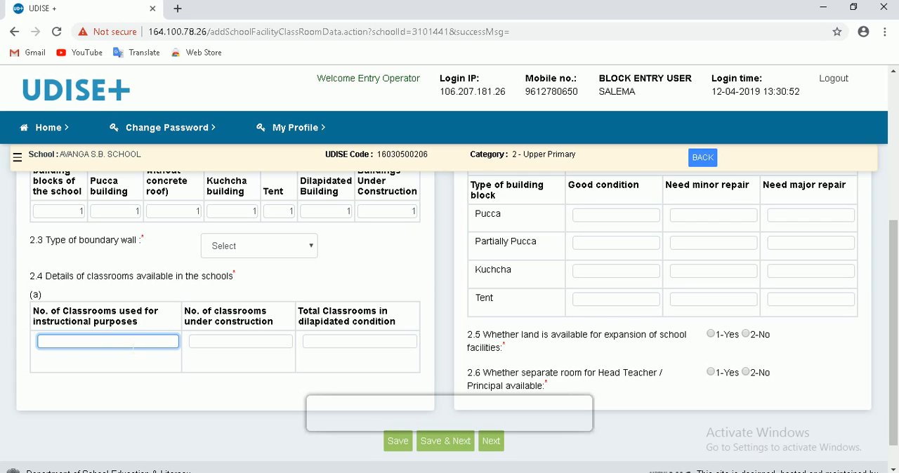
type("8")
left_click(239, 347)
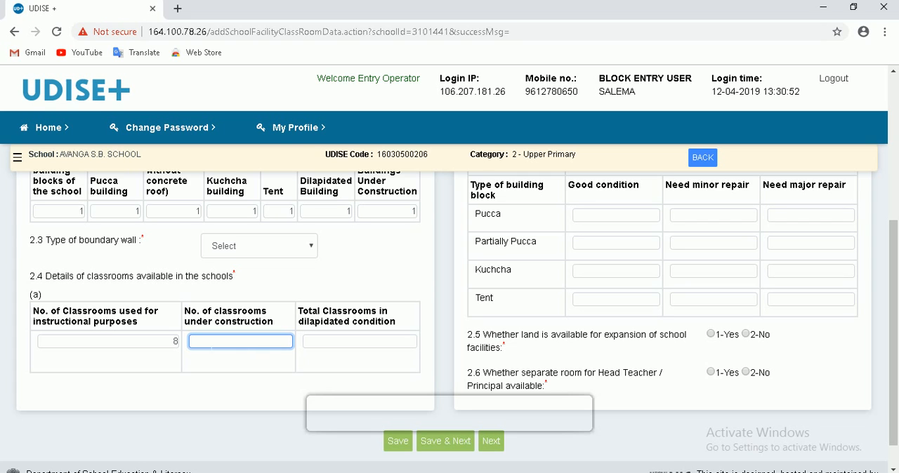
left_click(176, 341)
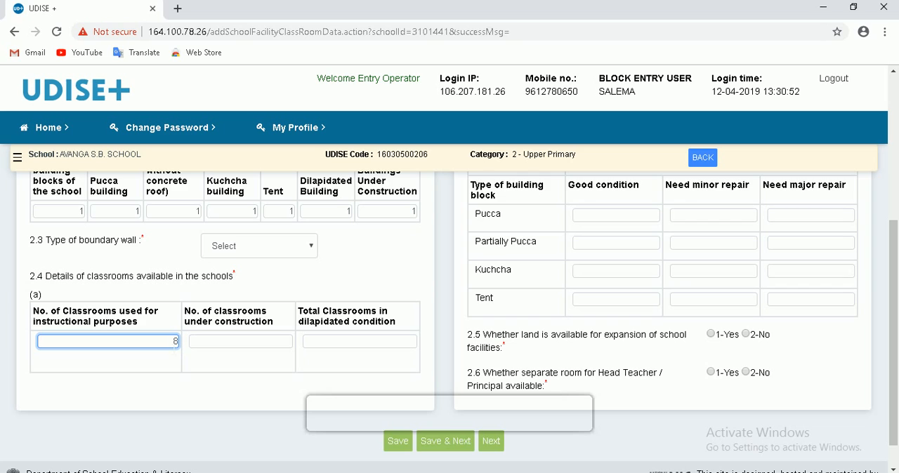
type("1")
key("BackSpace")
key("BackSpace")
type("14")
left_click(227, 342)
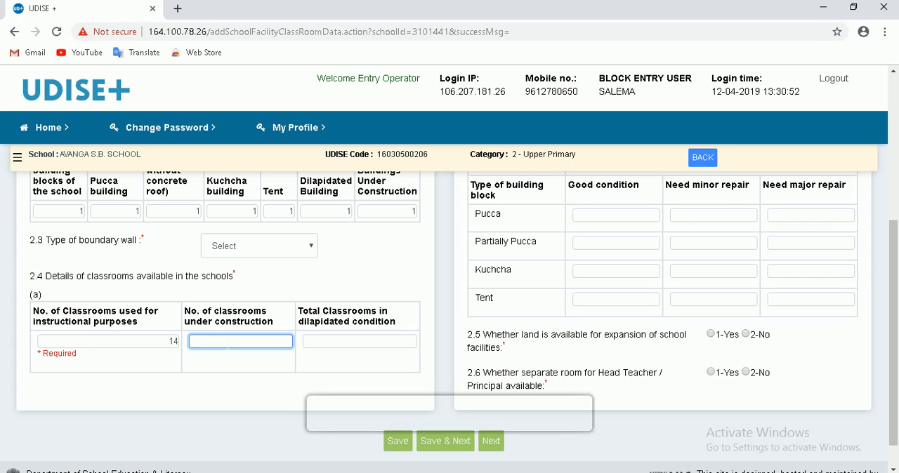
left_click(359, 340)
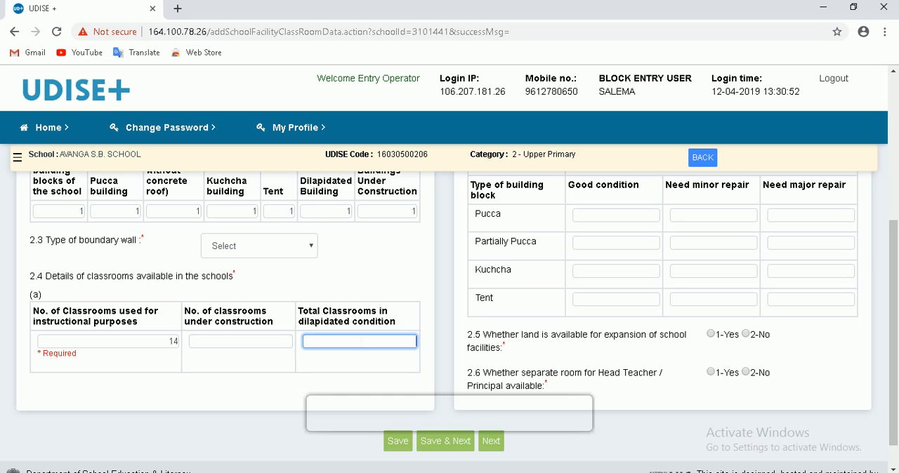
- Go through the classroom fields by stage and enter 4 as the total number of rooms other than classrooms in (b)
scroll(412, 326, "up", 4)
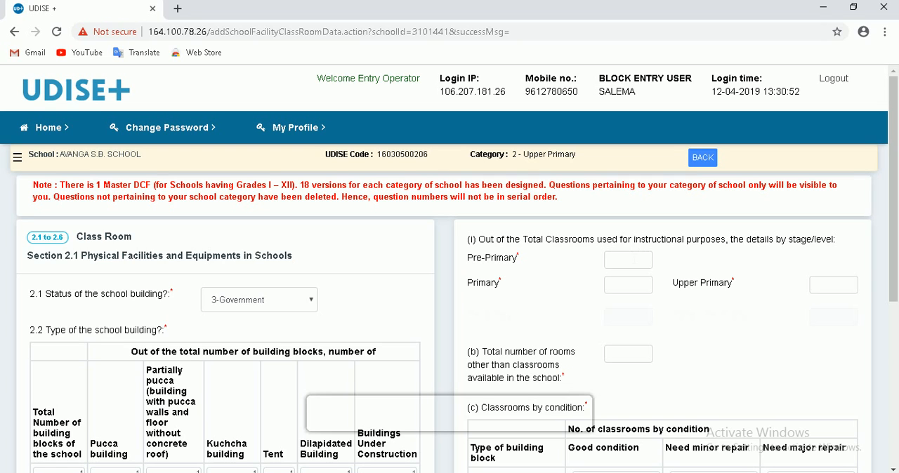
left_click(634, 260)
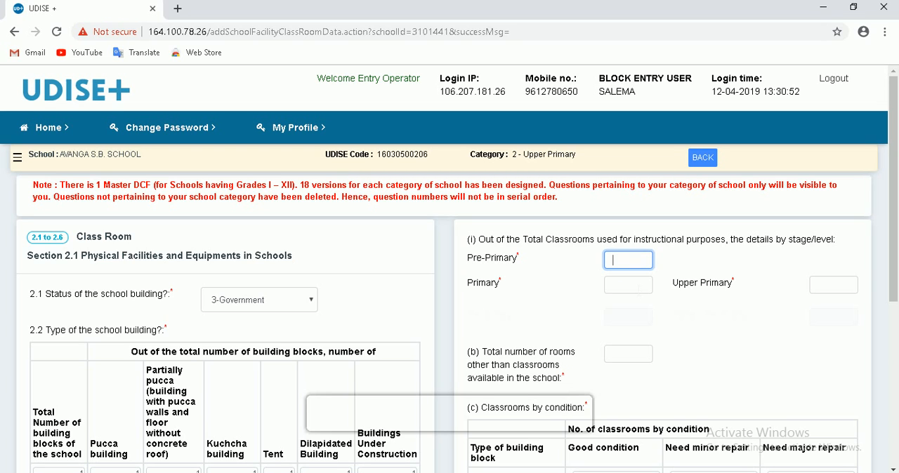
left_click(639, 288)
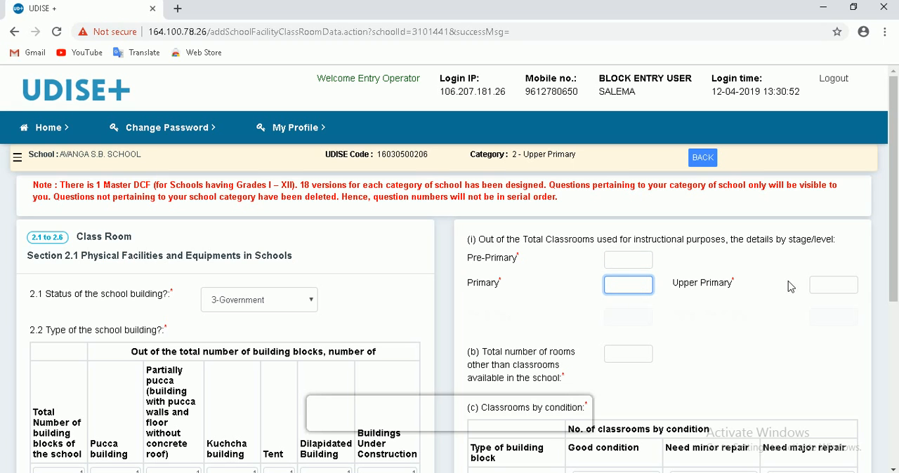
left_click(818, 284)
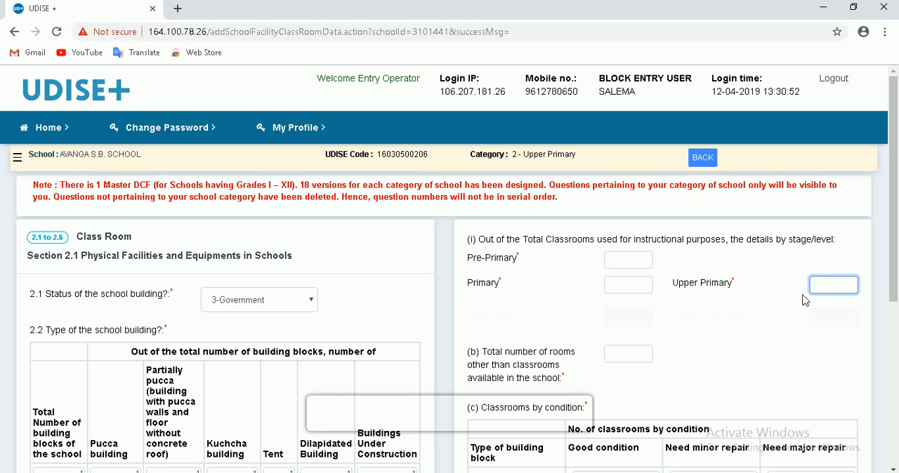
scroll(792, 302, "down", 2)
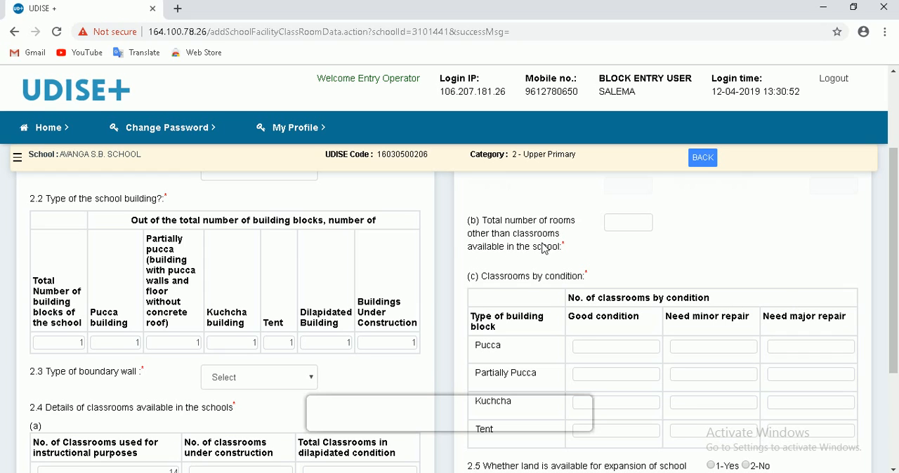
left_click(635, 224)
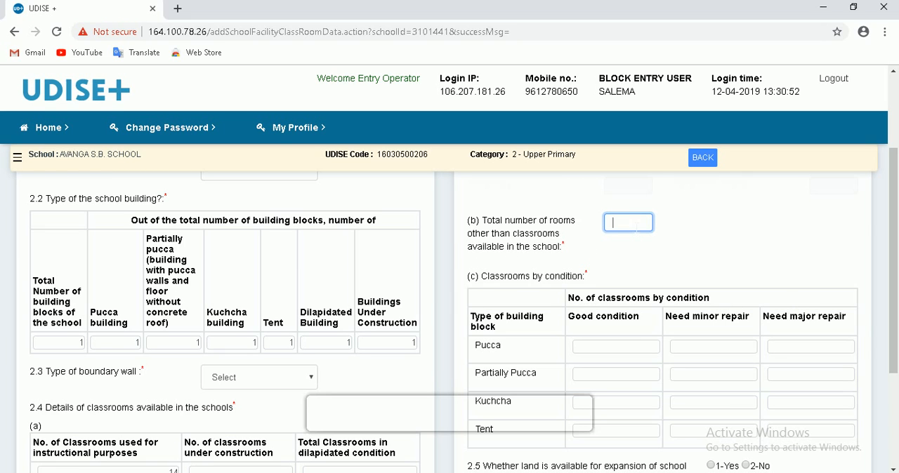
type("4")
- Go through the classrooms-by-condition table (c), checking the good, minor repair and major repair fields for each type of building block
scroll(706, 234, "down", 1)
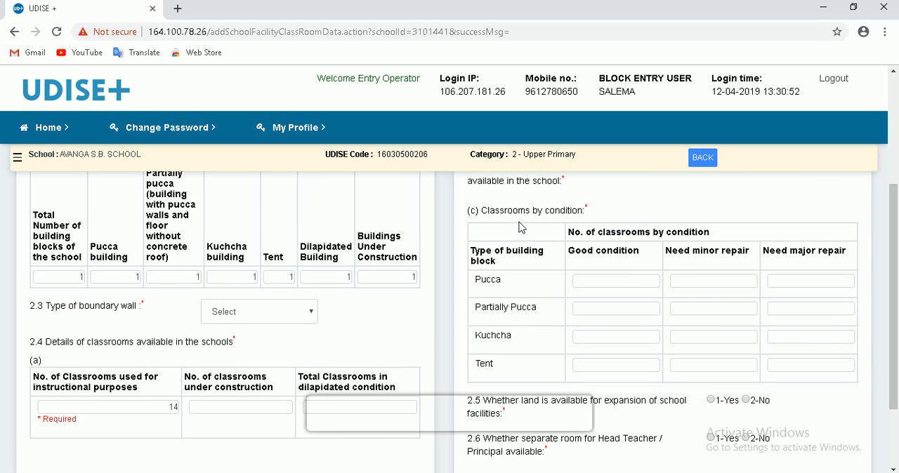
scroll(585, 232, "down", 1)
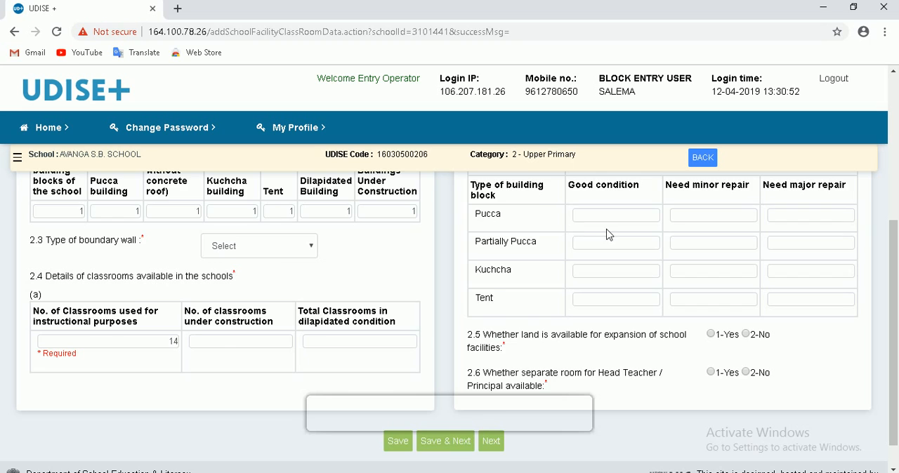
scroll(608, 232, "up", 1)
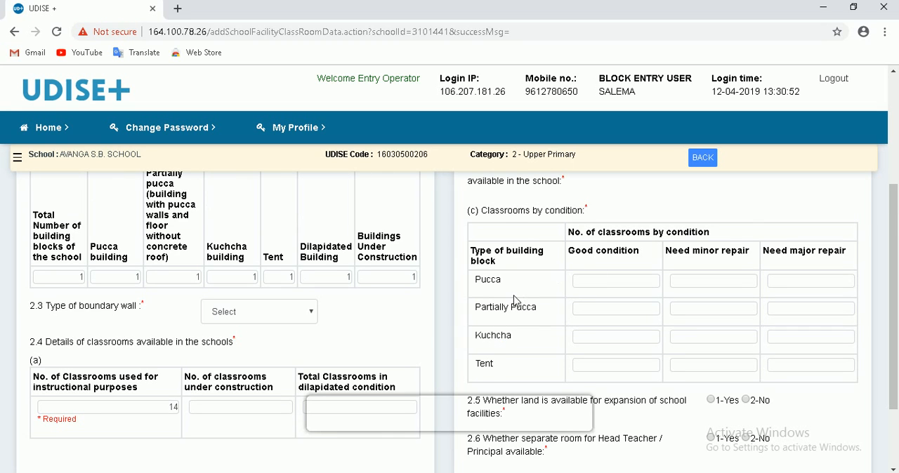
left_click(612, 281)
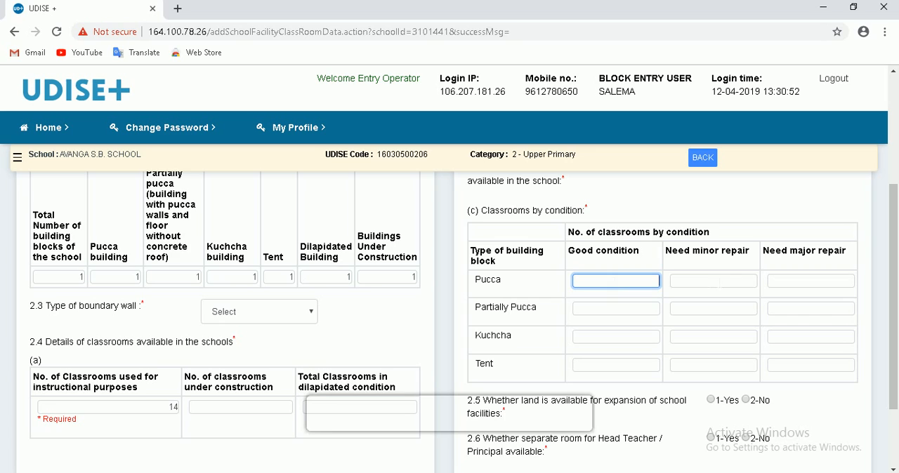
left_click(719, 283)
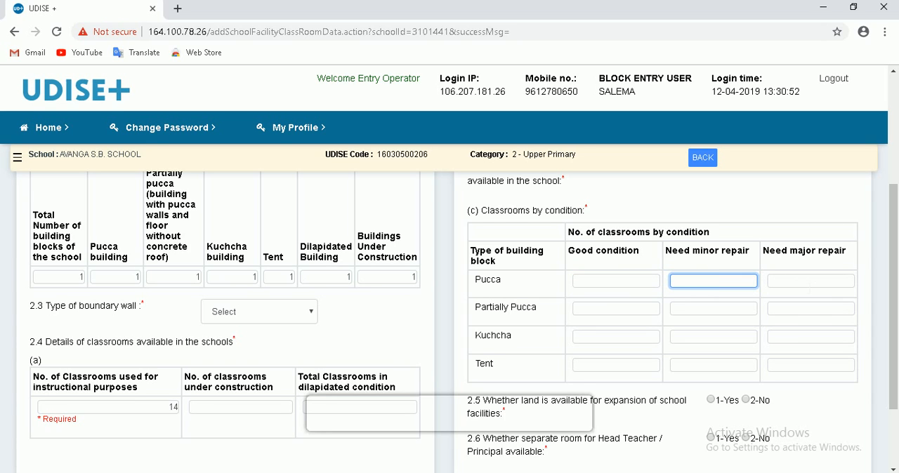
left_click(809, 282)
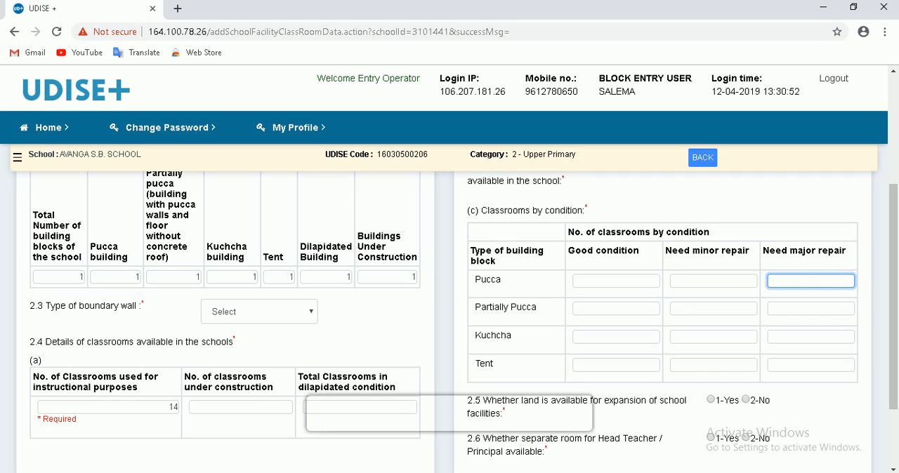
left_click(618, 312)
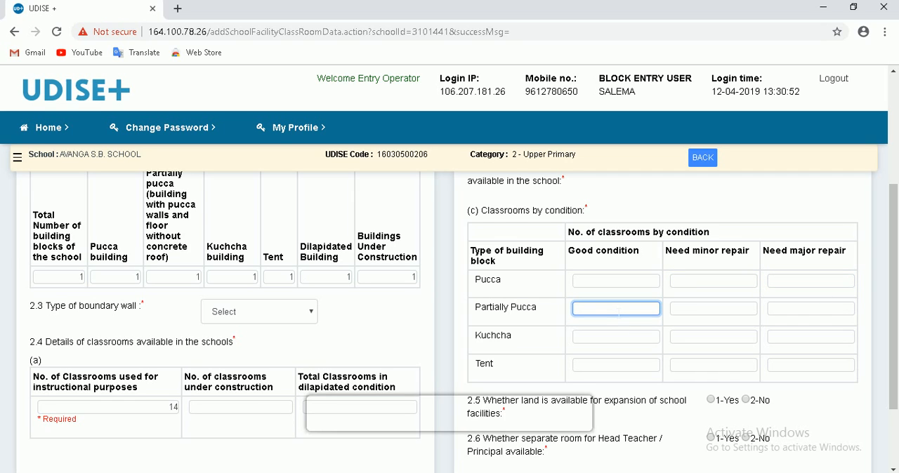
left_click(711, 311)
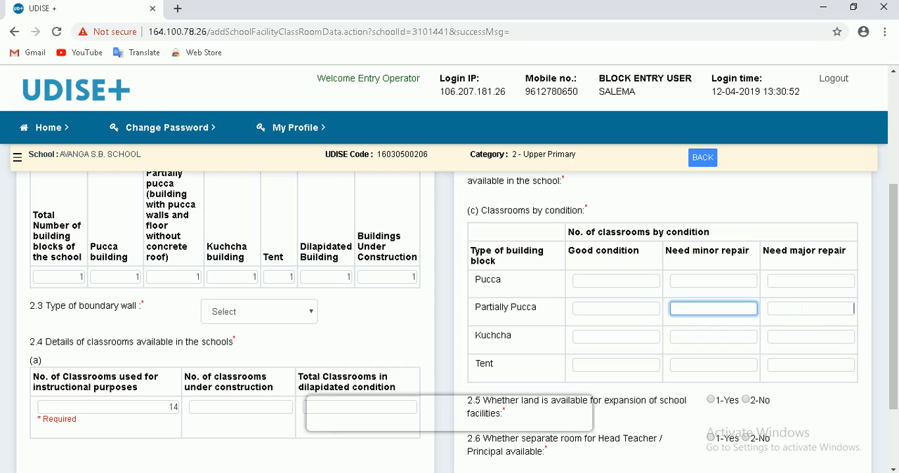
left_click(799, 309)
left_click(633, 337)
left_click(710, 337)
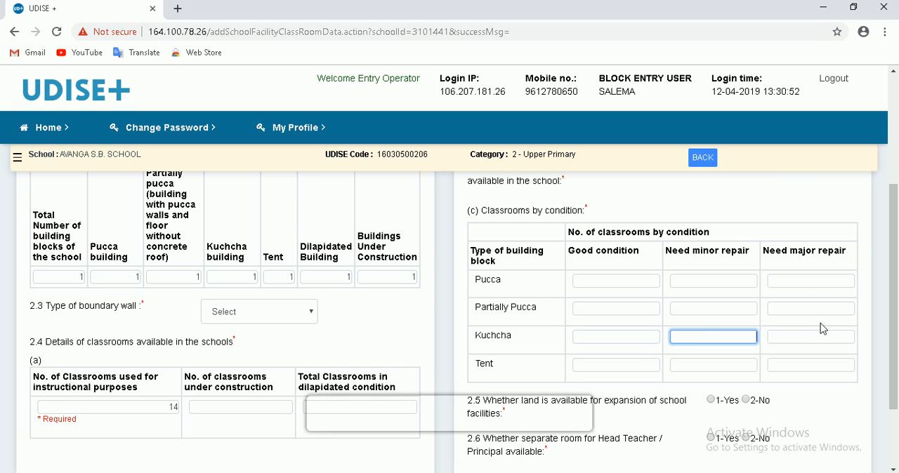
left_click(636, 367)
left_click(711, 365)
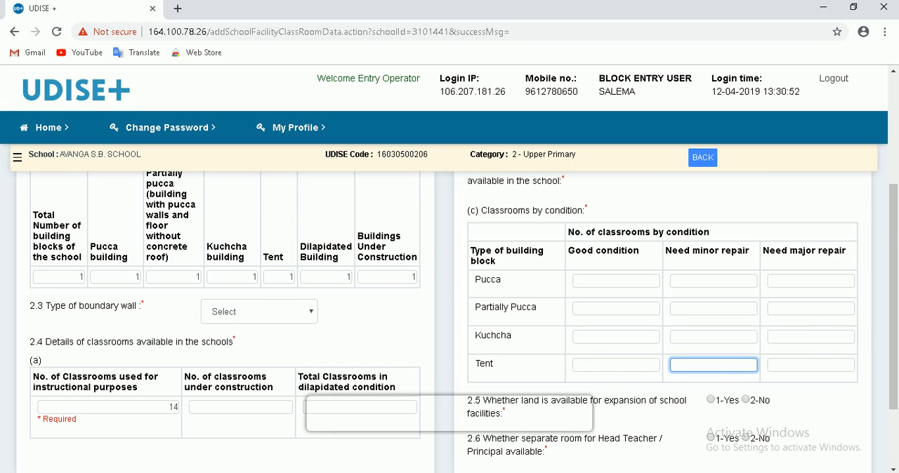
- Continue to the Toilet Facility form (2.7 to 2.19) without saving and answer 1-Yes to whether the school has a toilet (2.7)
scroll(637, 348, "down", 2)
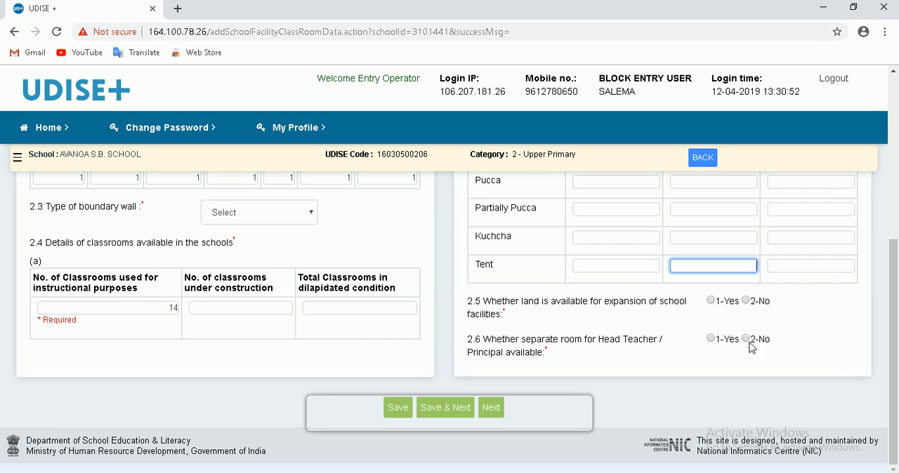
left_click(507, 415)
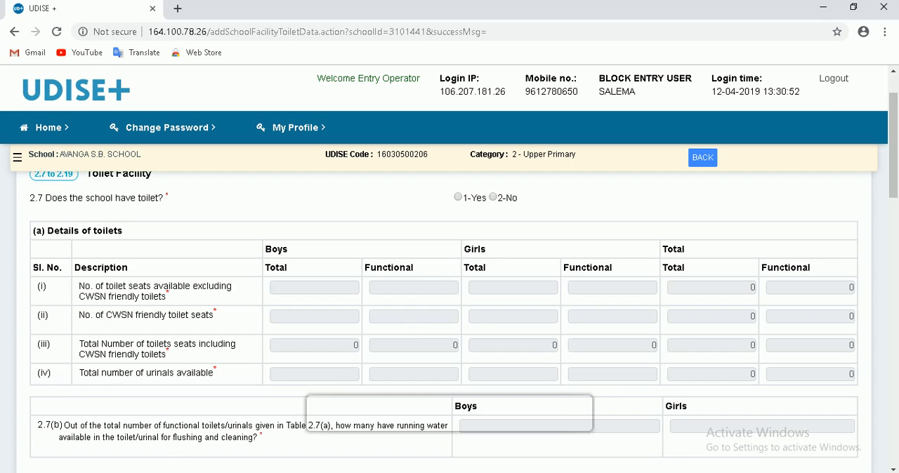
scroll(213, 324, "up", 2)
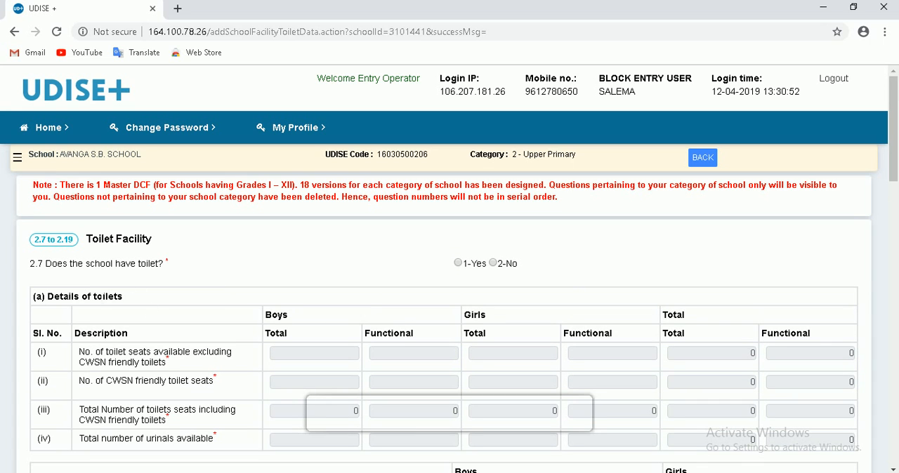
left_click(457, 264)
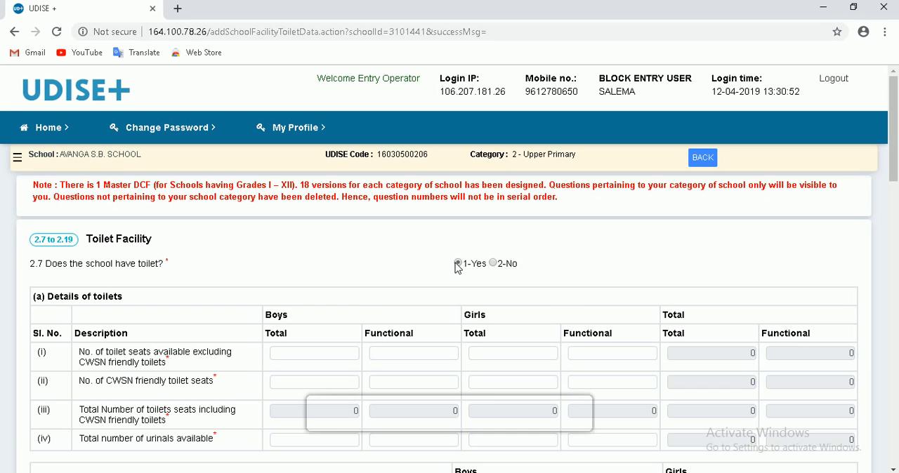
- Examine the boys', girls' and total fields for toilet seats and urinals in table 2.7(a), and the running water question 2.7(b)
scroll(462, 277, "down", 4)
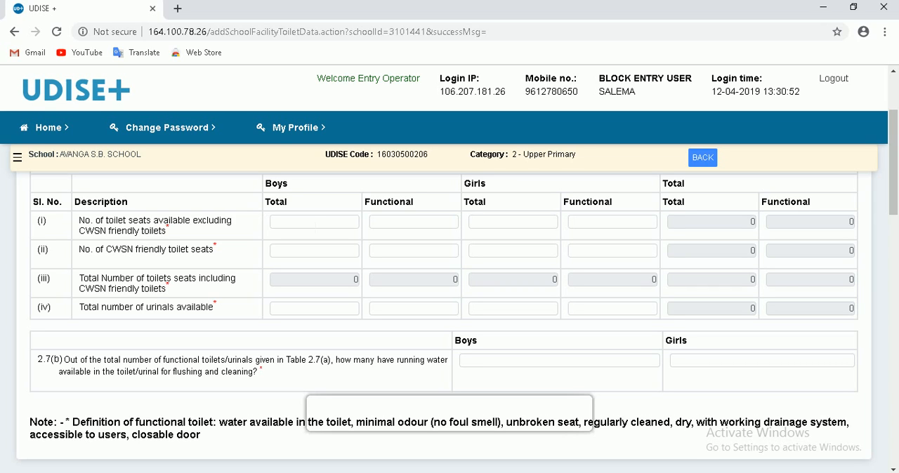
left_click(313, 224)
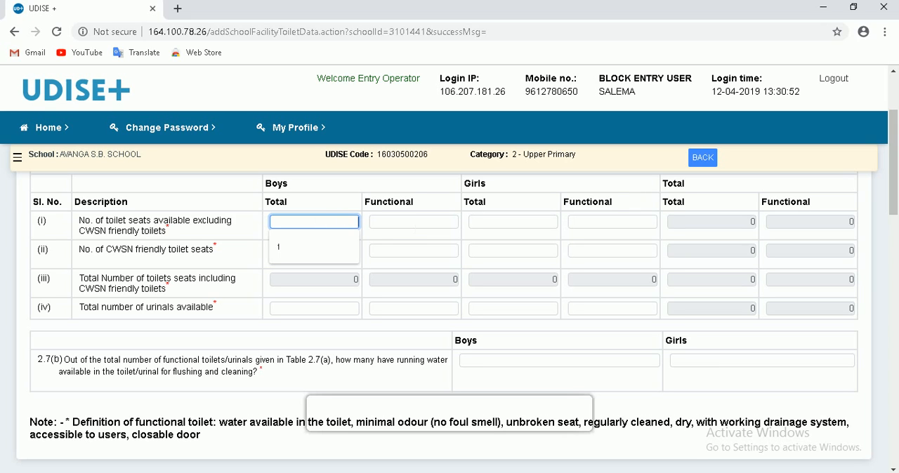
left_click(414, 223)
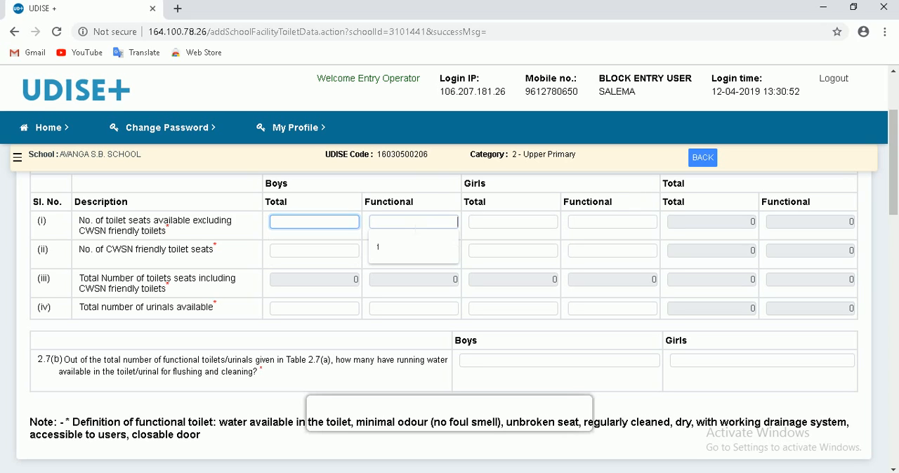
left_click(506, 217)
left_click(703, 217)
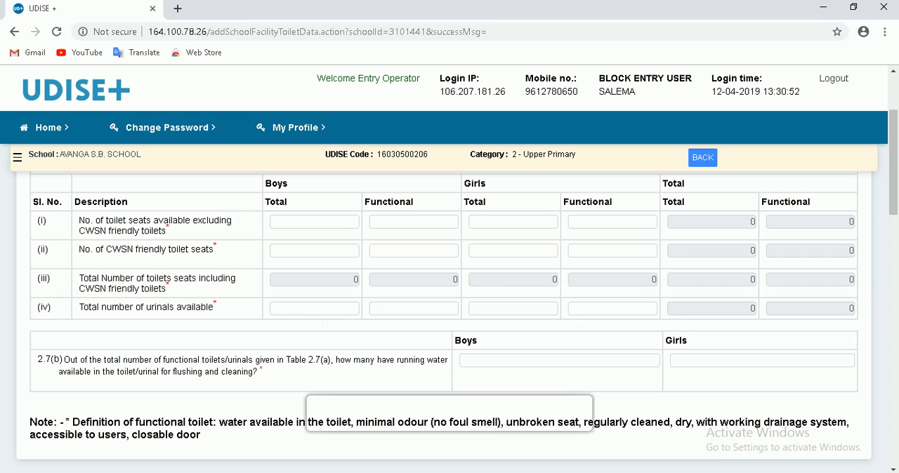
left_click(337, 311)
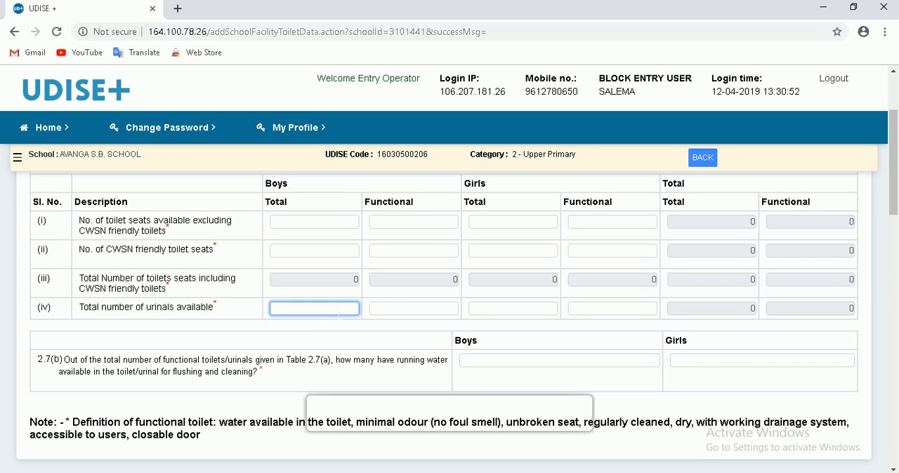
left_click(415, 309)
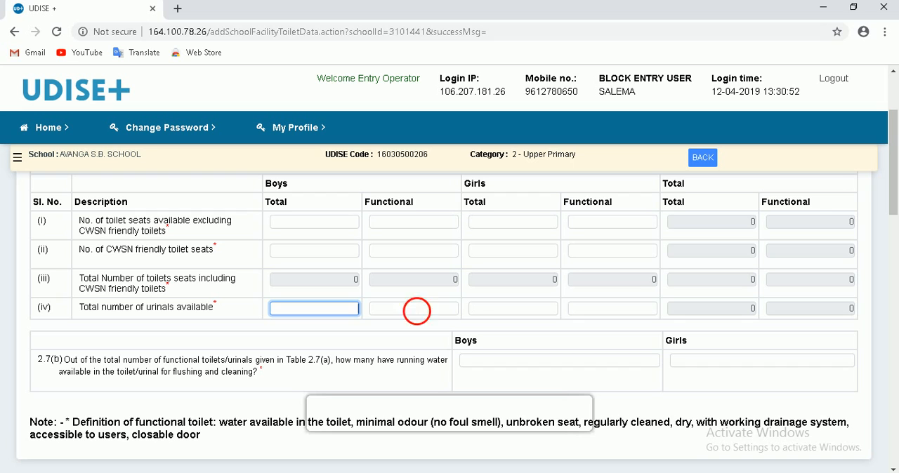
left_click(489, 309)
left_click(598, 317)
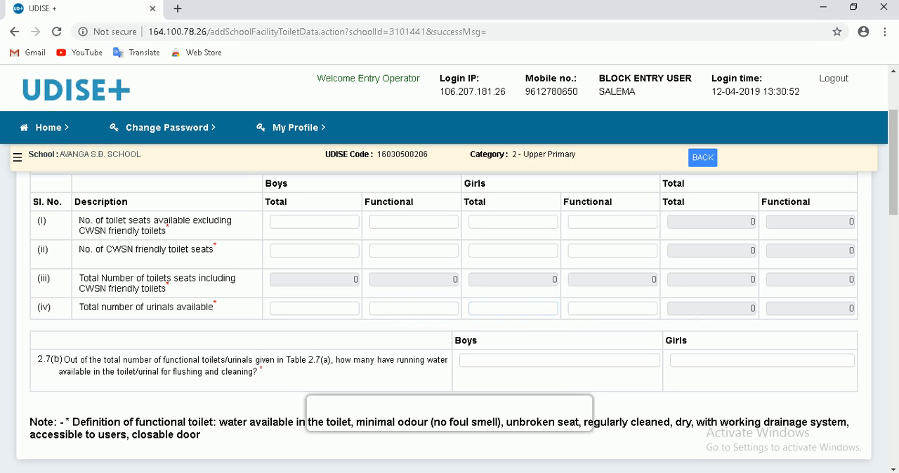
left_click(697, 311)
scroll(454, 335, "down", 2)
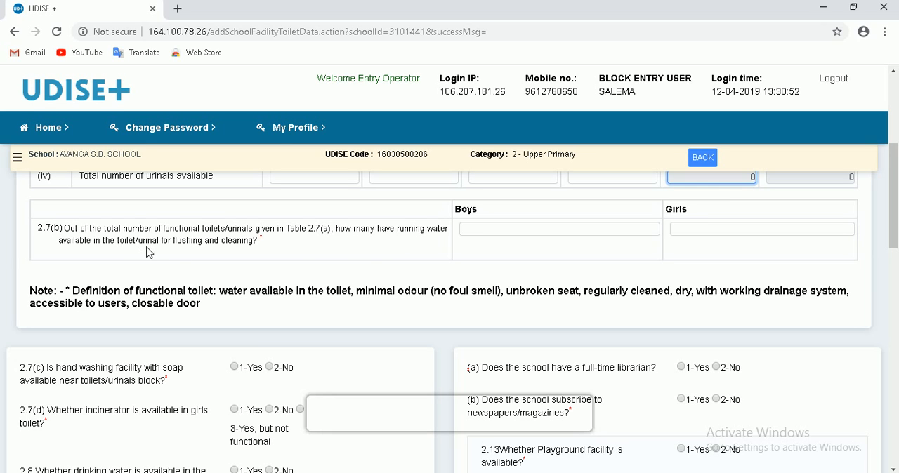
- Go through the boys' and girls' fields for functional toilets and urinals with running water in 2.7(b)
left_click(500, 230)
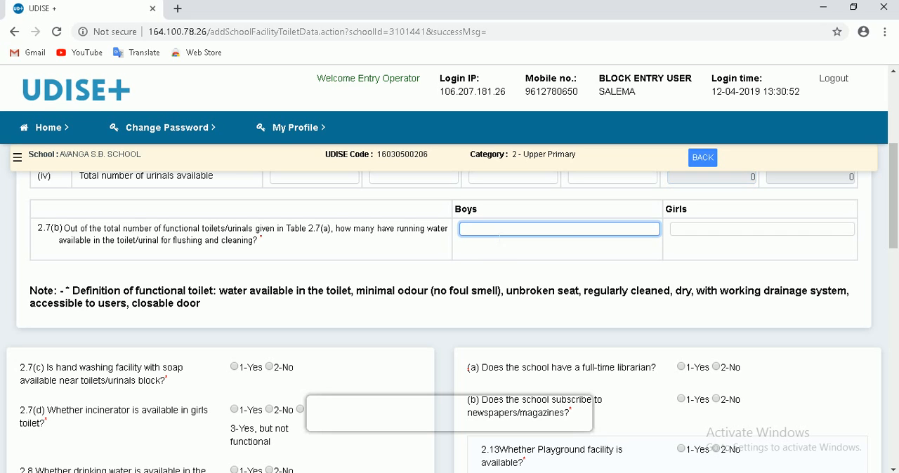
key("Tab")
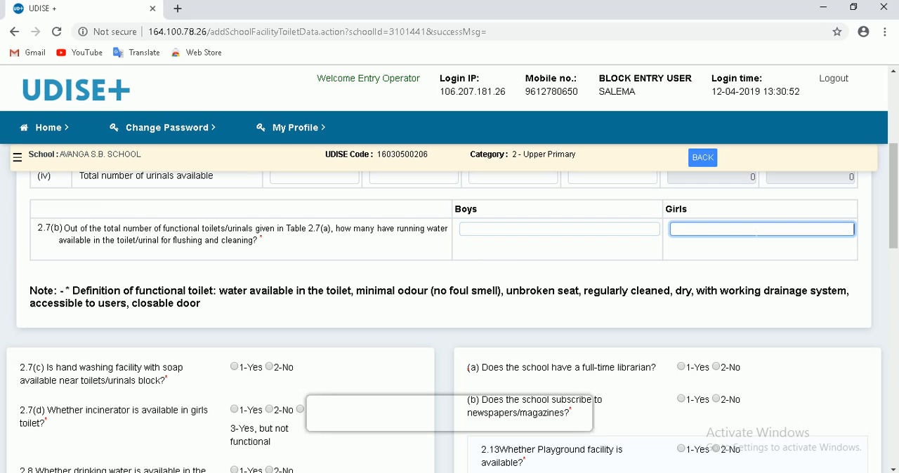
left_click(538, 232)
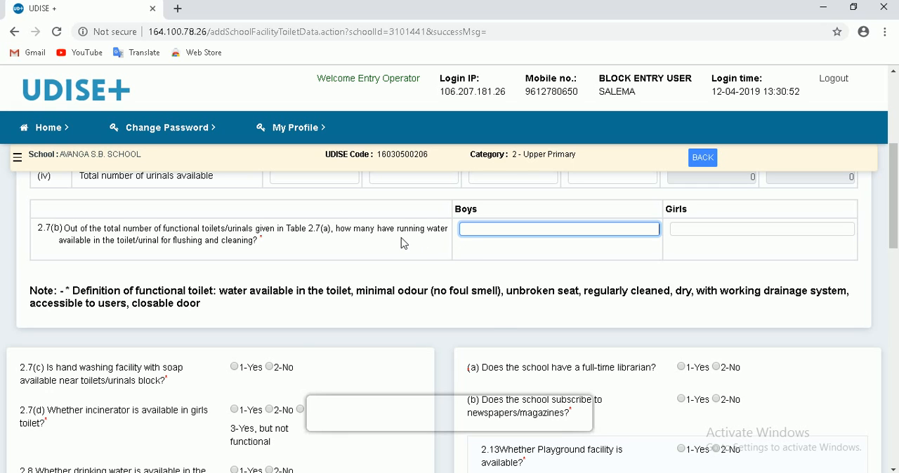
- Answer 1-Yes to whether drinking water is available in the school premises (2.8), trying the 2-No option first
scroll(404, 243, "down", 2)
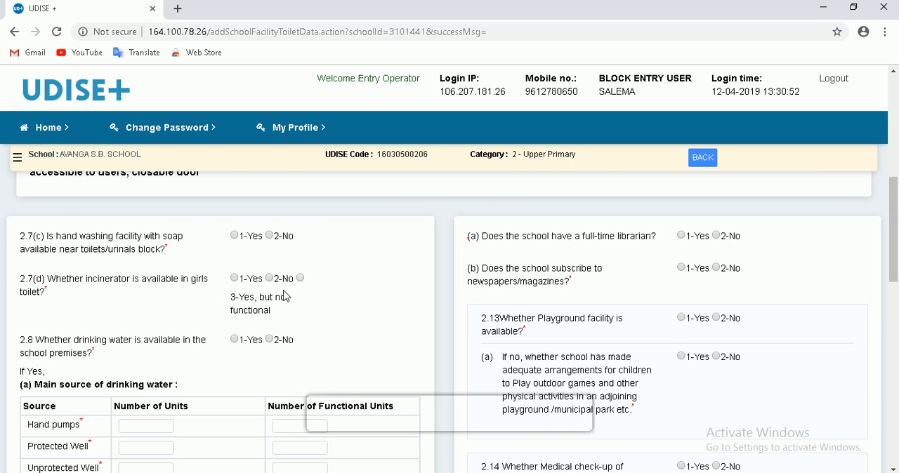
scroll(288, 295, "down", 1)
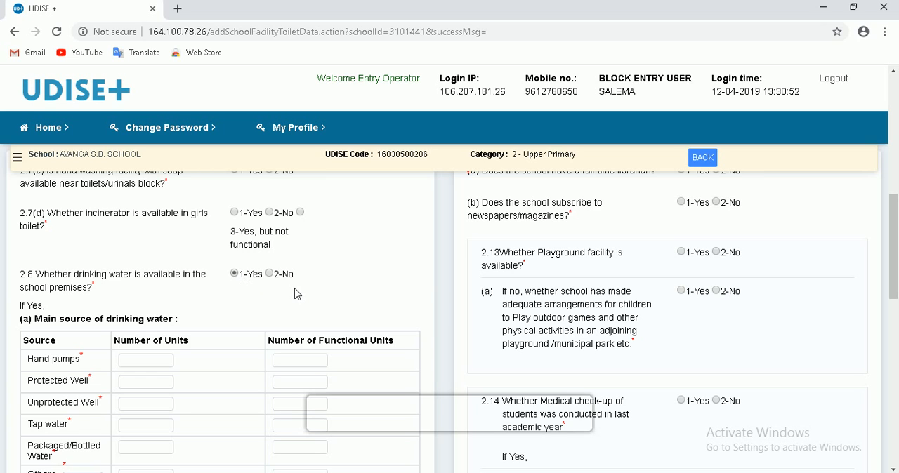
left_click(269, 273)
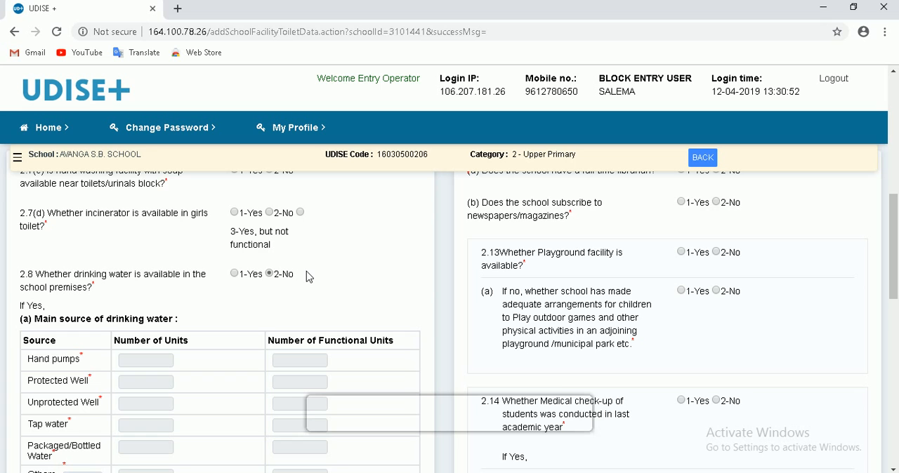
left_click(233, 273)
- Go through the number of units and functional units fields in the main source of drinking water table (a)
scroll(287, 273, "down", 2)
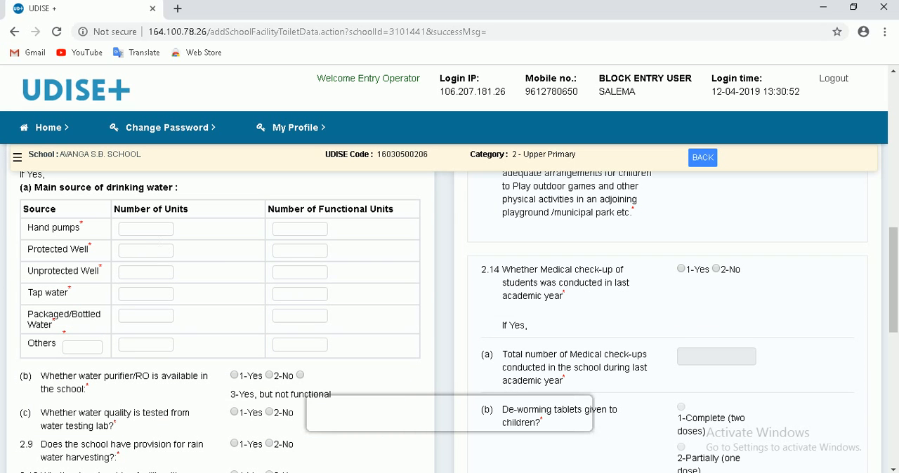
left_click(155, 231)
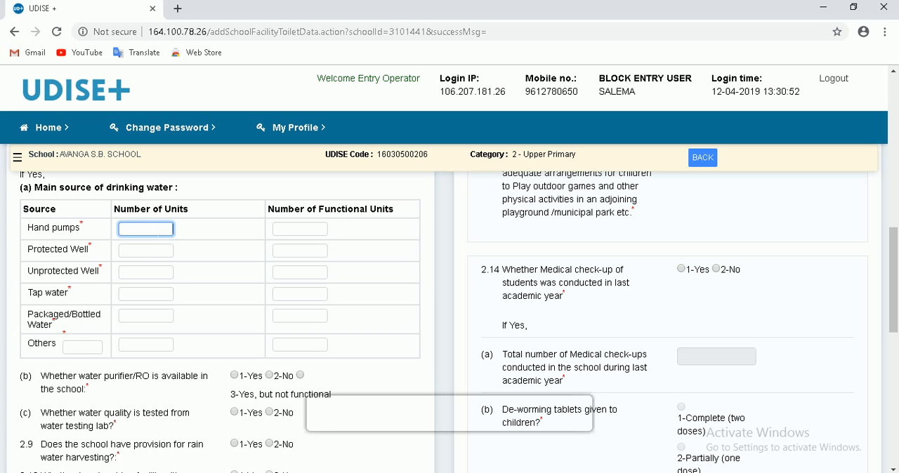
left_click(145, 251)
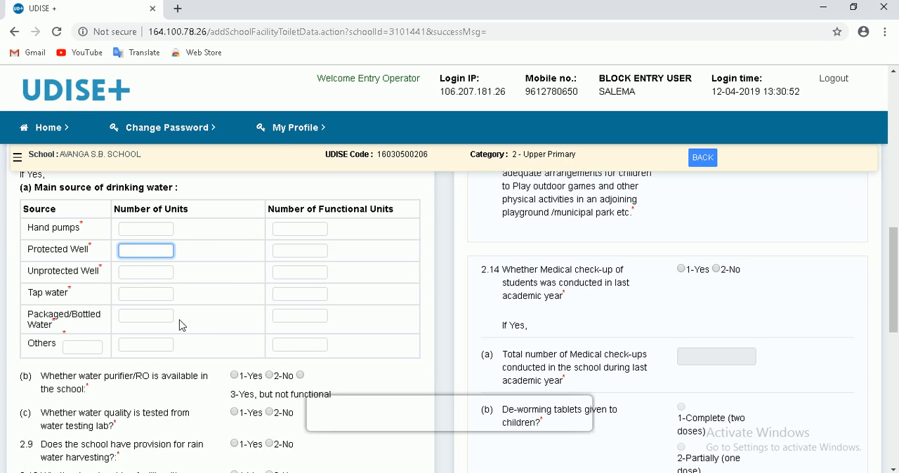
left_click(148, 344)
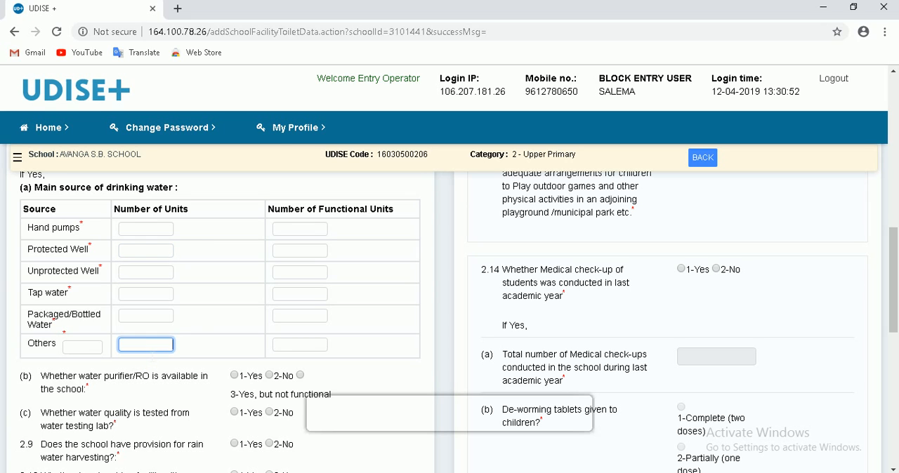
left_click(327, 228)
left_click(142, 229)
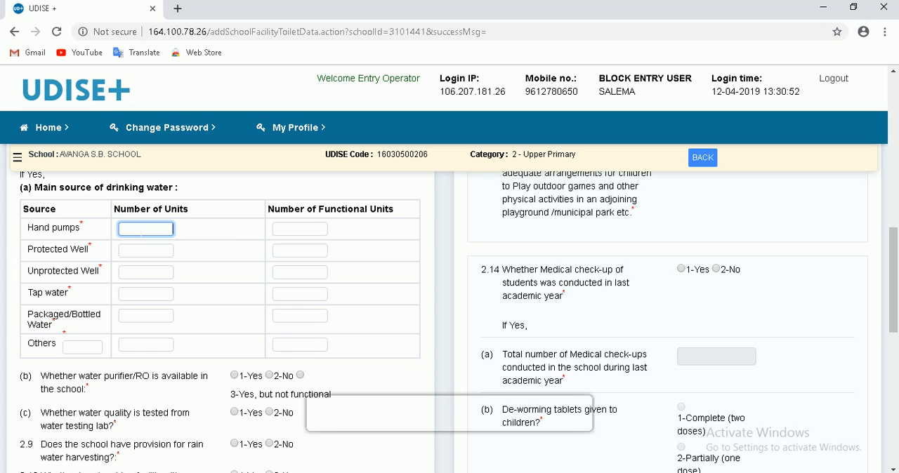
left_click(307, 228)
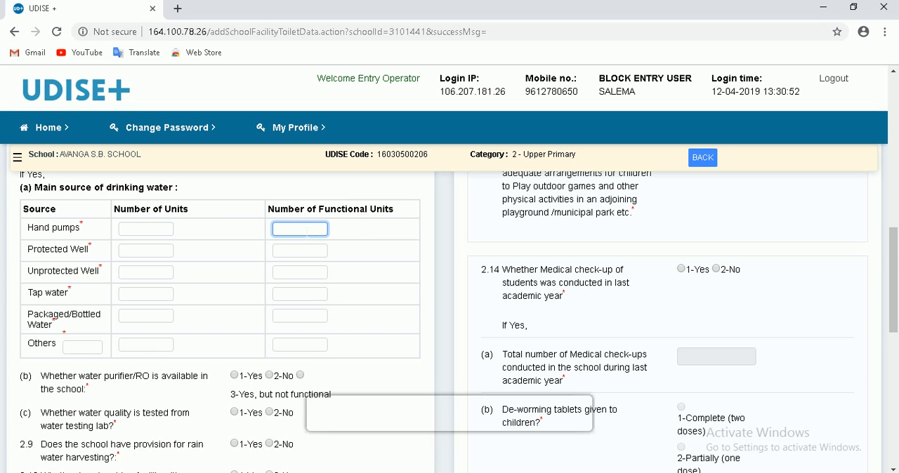
- Answer 2-No to water quality testing in a lab (c) and activate the number of wash points field in 2.10(a)
scroll(292, 256, "down", 2)
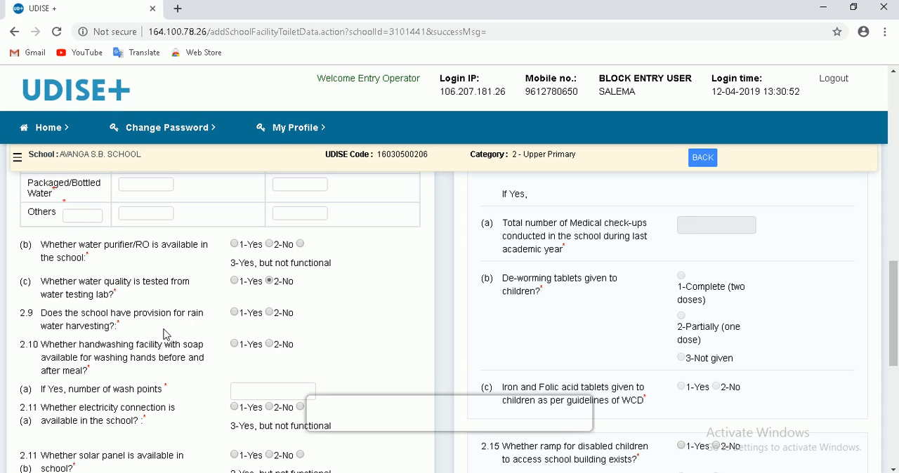
scroll(165, 335, "down", 1)
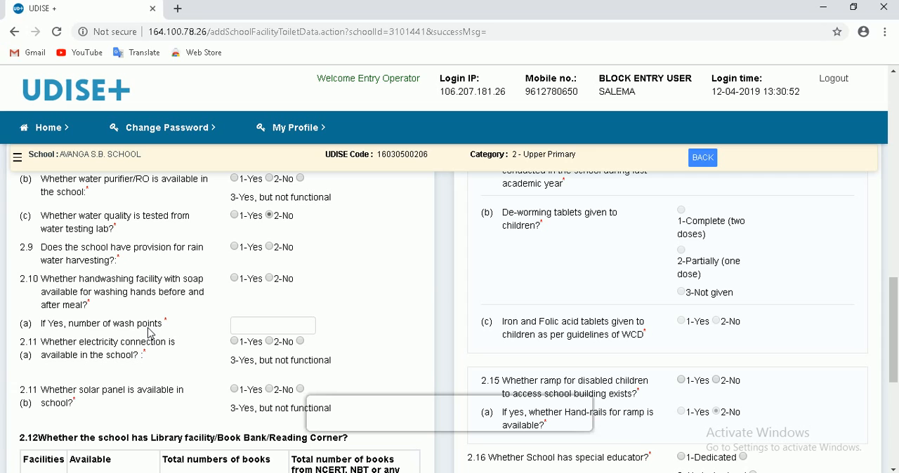
left_click(270, 328)
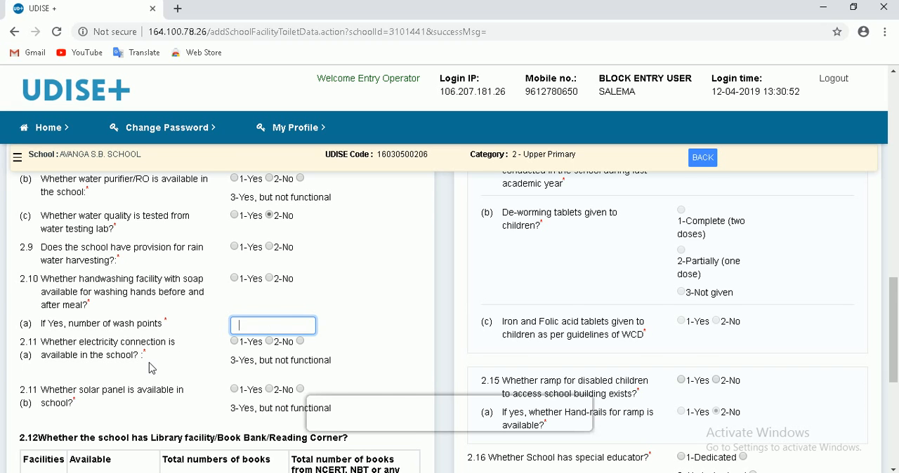
- In table 2.12, mark Library, Book Bank and Reading Corner as 1-Yes and enter 200 as the library's total number of books
scroll(152, 368, "down", 1)
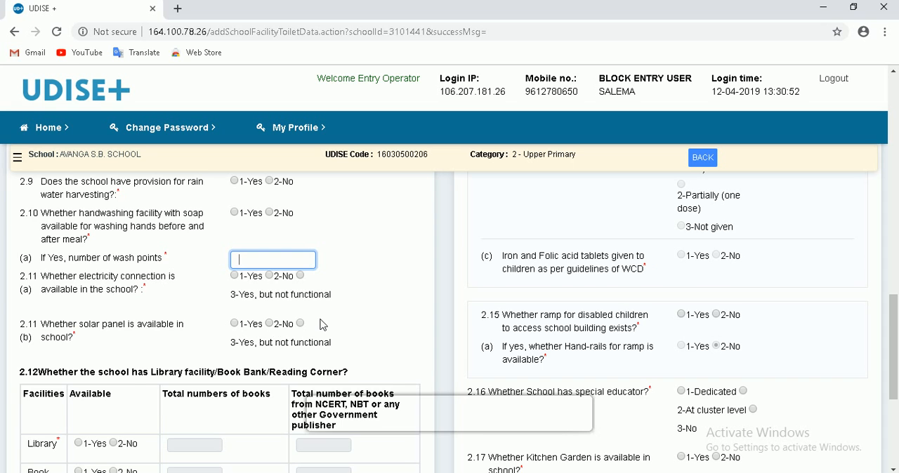
scroll(321, 326, "down", 2)
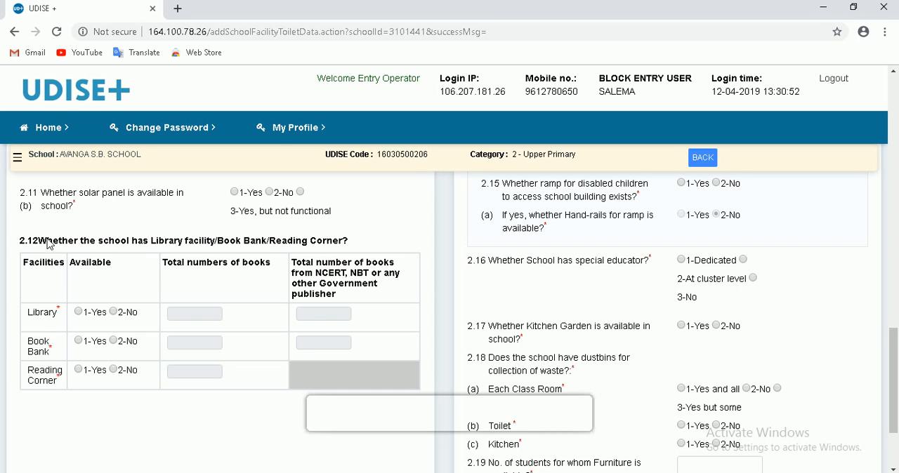
left_click(78, 312)
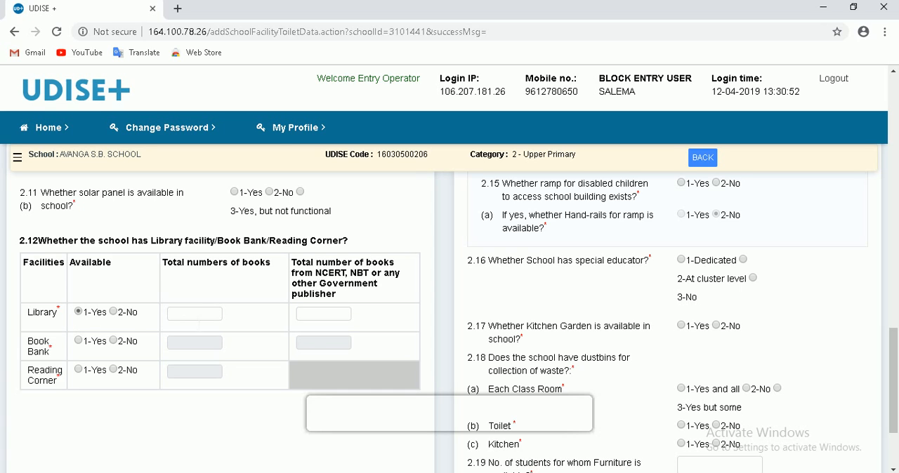
left_click(198, 317)
type("200")
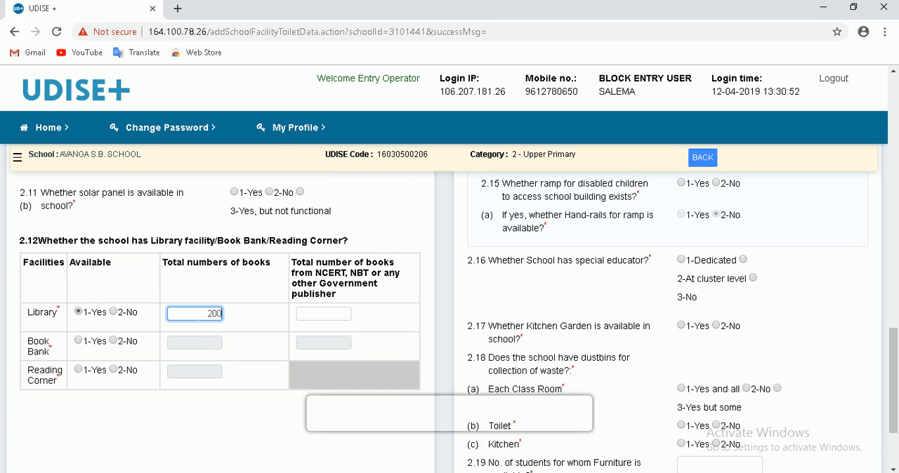
left_click(323, 316)
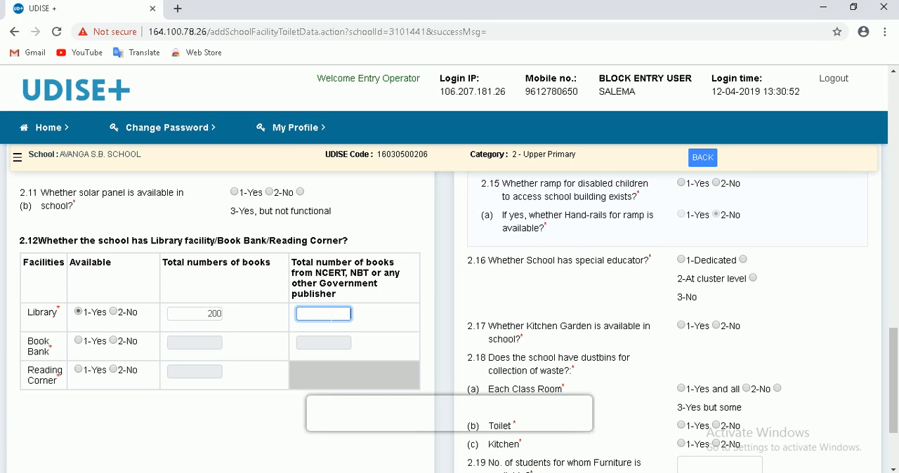
left_click(78, 341)
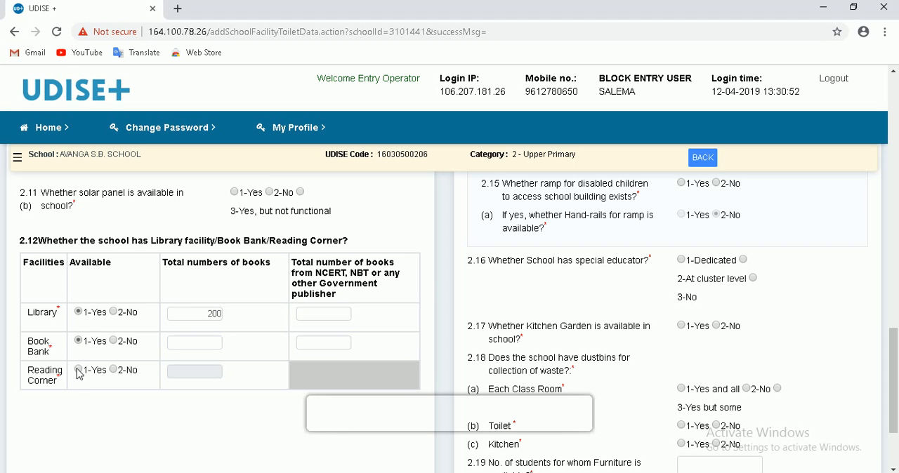
left_click(78, 370)
- Answer 1-Yes to the newspaper/magazine subscription question (b) and to playground availability (2.13)
scroll(186, 360, "up", 1)
scroll(185, 360, "up", 10)
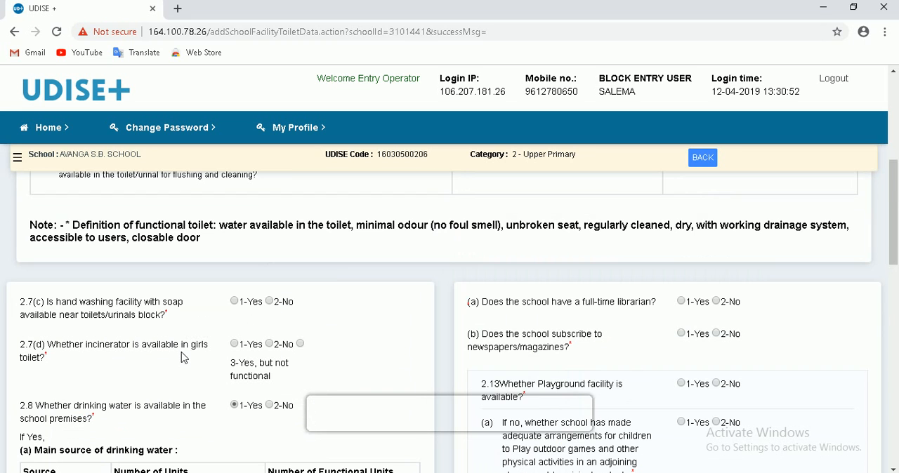
scroll(299, 354, "down", 1)
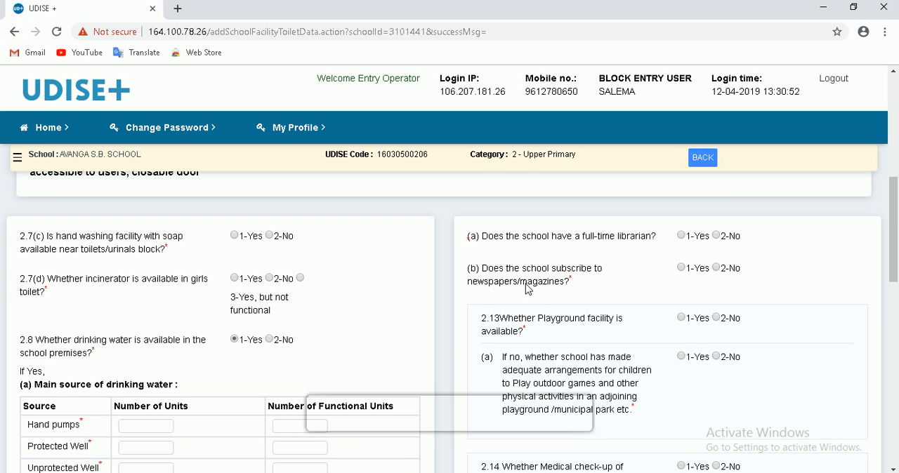
left_click(681, 272)
scroll(633, 284, "down", 1)
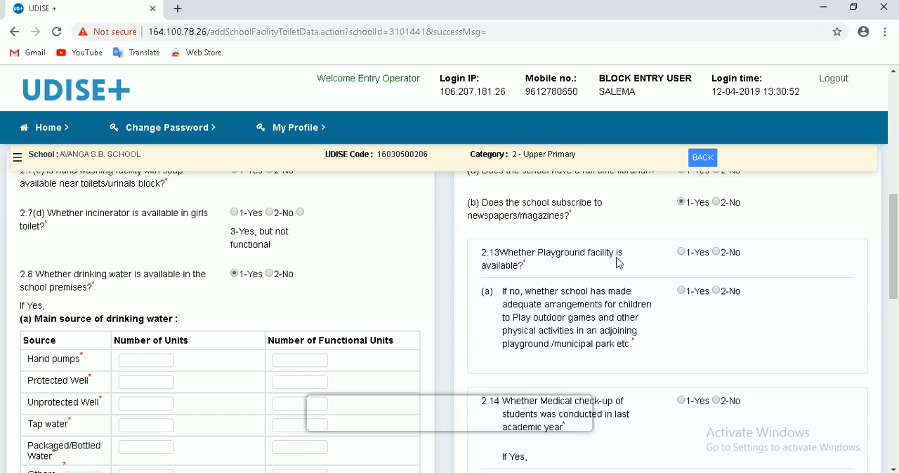
left_click(682, 253)
- Answer 1-Yes to the student medical check-up question (2.14) and activate the total number of medical check-ups field (a)
scroll(660, 311, "down", 1)
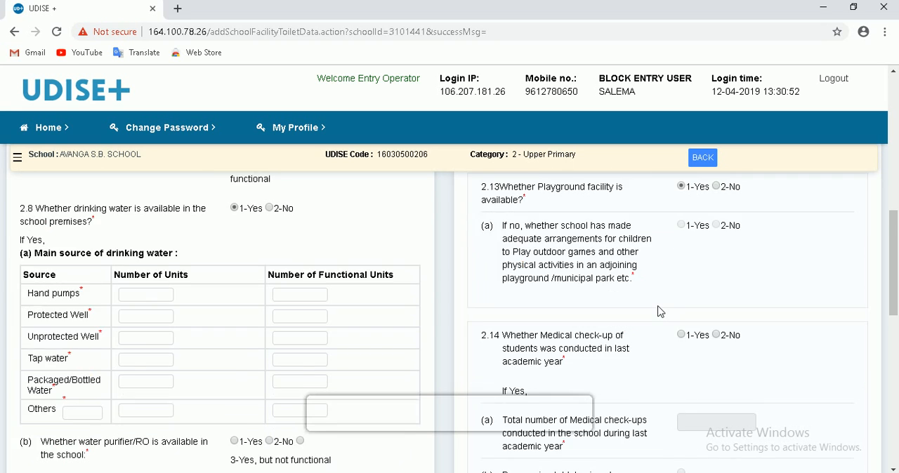
scroll(660, 311, "down", 2)
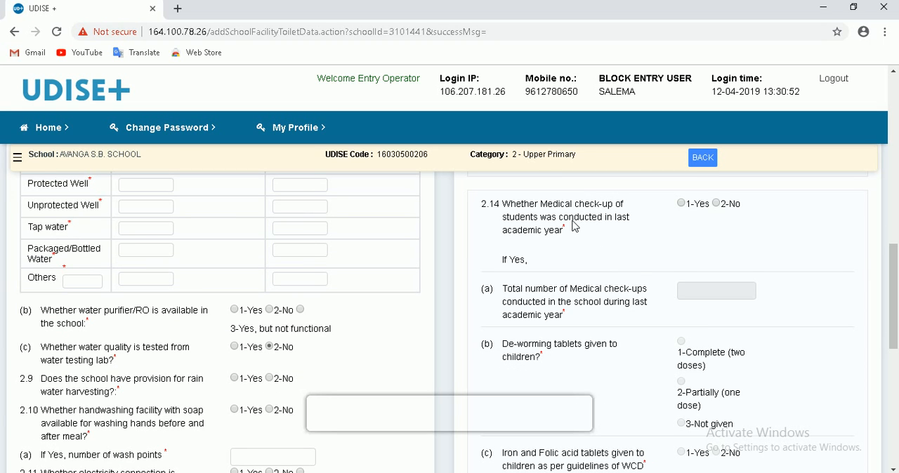
left_click(680, 205)
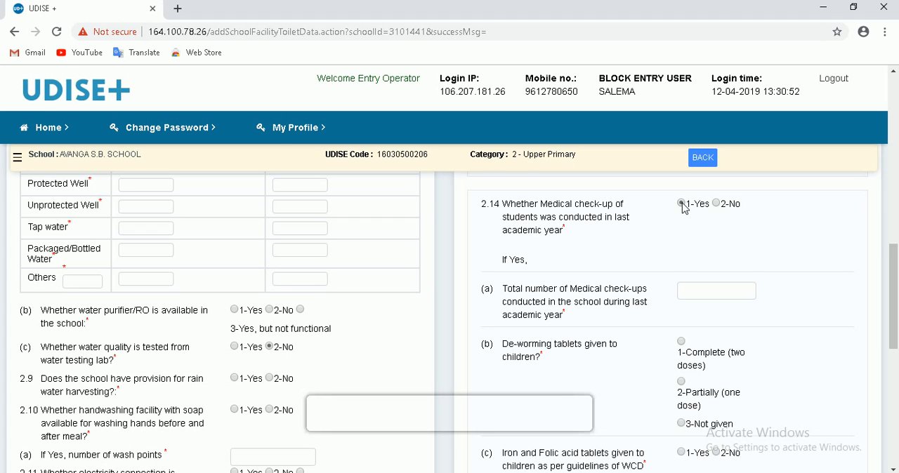
left_click(695, 294)
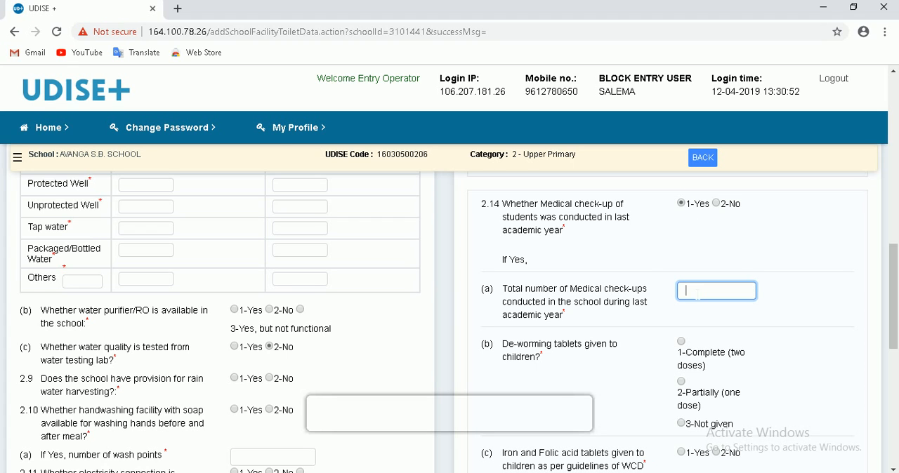
- Set de-worming tablets (b) to 3-Not given and answer 1-Yes to iron and folic acid tablets (c)
scroll(644, 299, "down", 2)
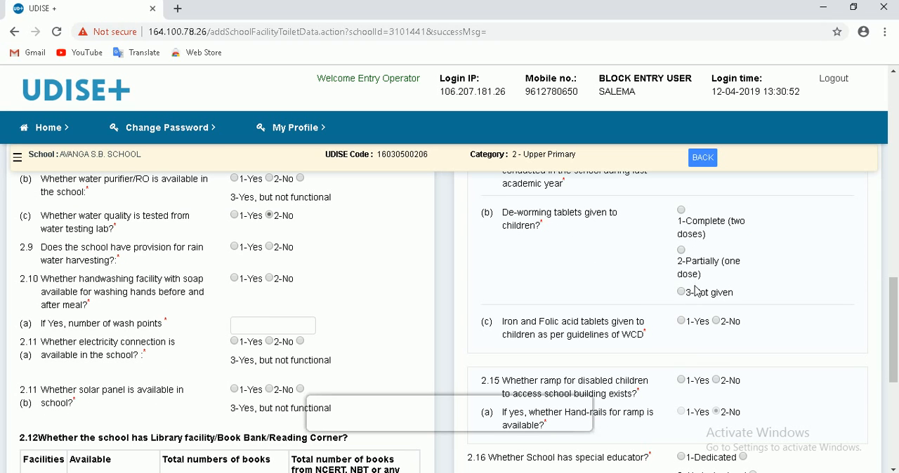
left_click(682, 210)
left_click(682, 293)
scroll(754, 283, "down", 1)
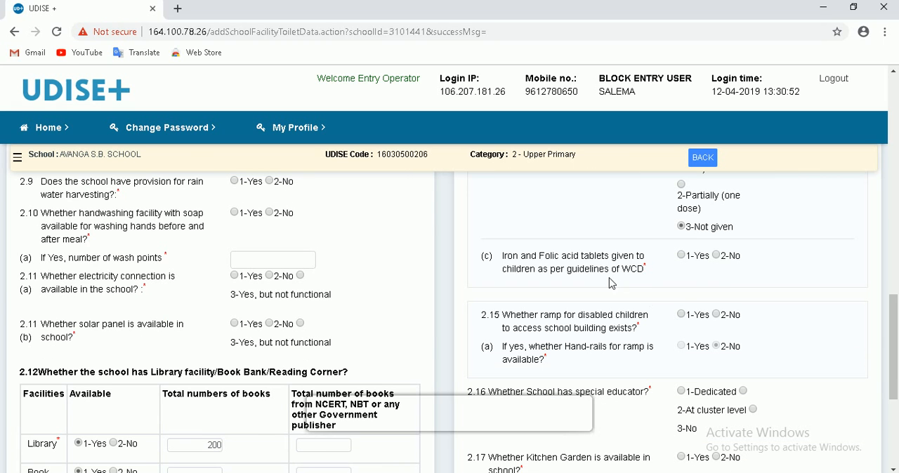
left_click(682, 256)
- Look over the ramp (2.15) and special educator (2.16) questions, and answer 1-Yes to kitchen garden availability (2.17)
scroll(646, 272, "down", 1)
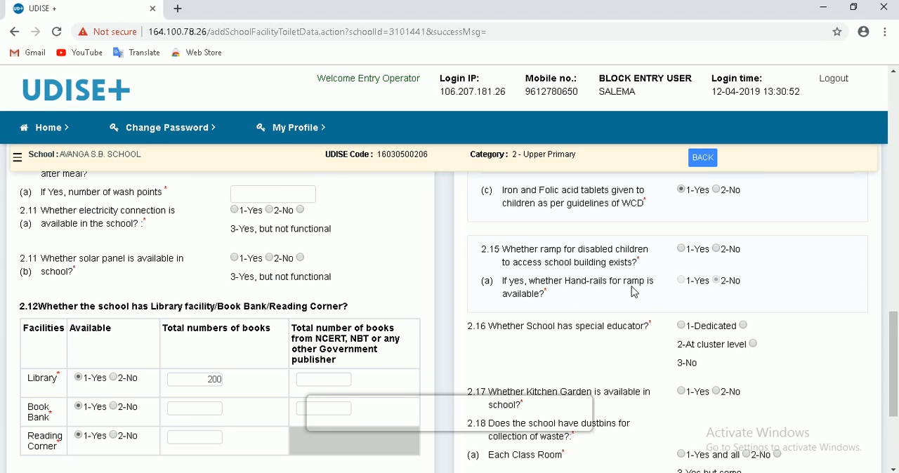
scroll(635, 292, "down", 1)
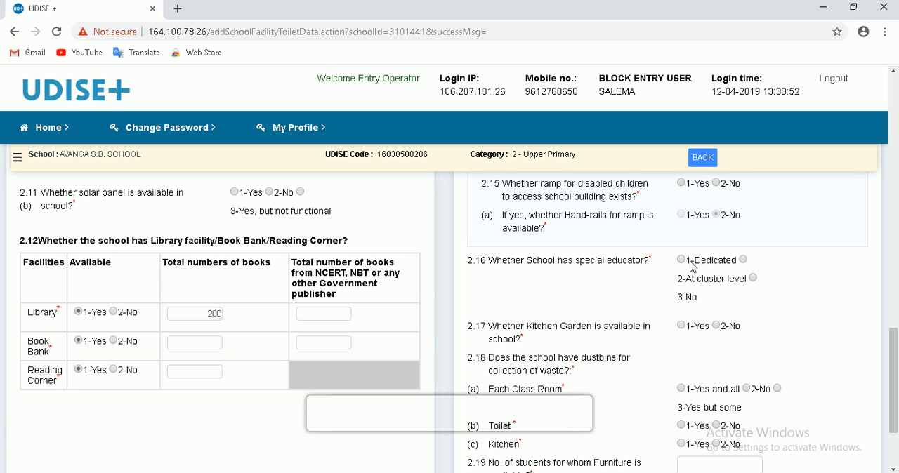
scroll(630, 301, "down", 2)
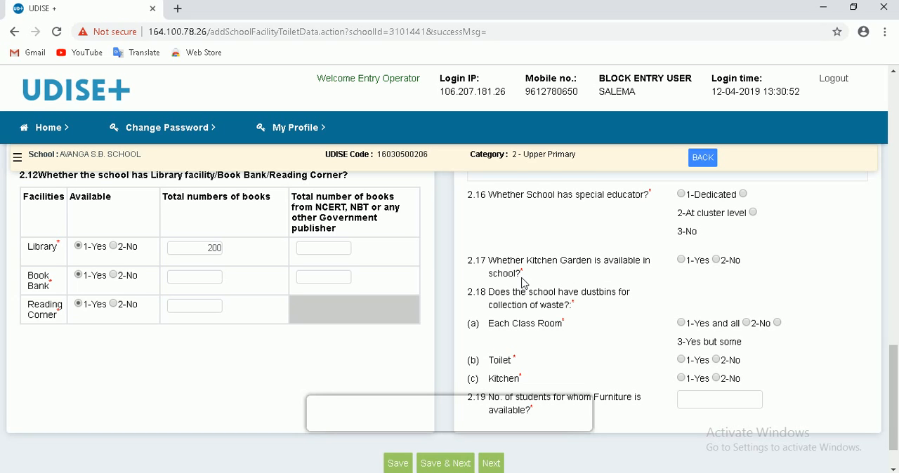
left_click(683, 260)
- Set the dustbin answers in 2.18 to 1-Yes and all for classrooms and 1-Yes for toilet and kitchen, and activate the furniture field (2.19)
scroll(655, 341, "down", 1)
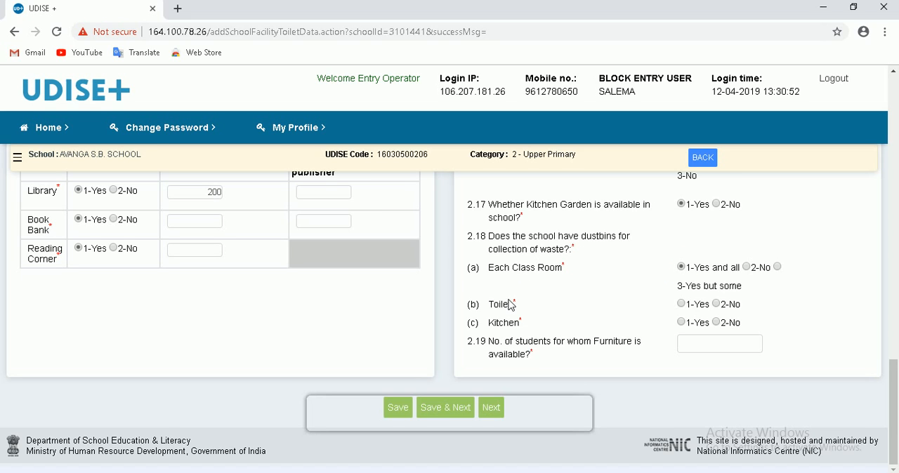
left_click(681, 304)
left_click(719, 347)
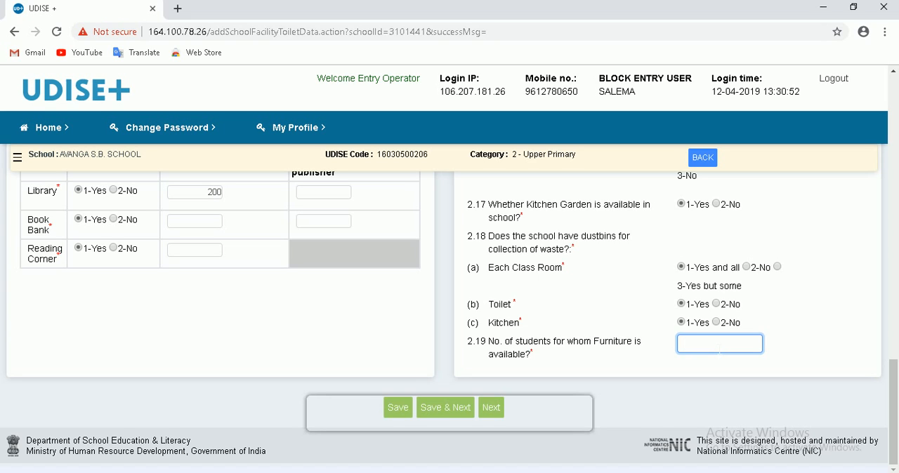
- Go on to Physical Facilities and Equipments and answer 1-Yes in 2.22 for audio/visual system, Science Kit, Maths Kit and biometric device
left_click(470, 414)
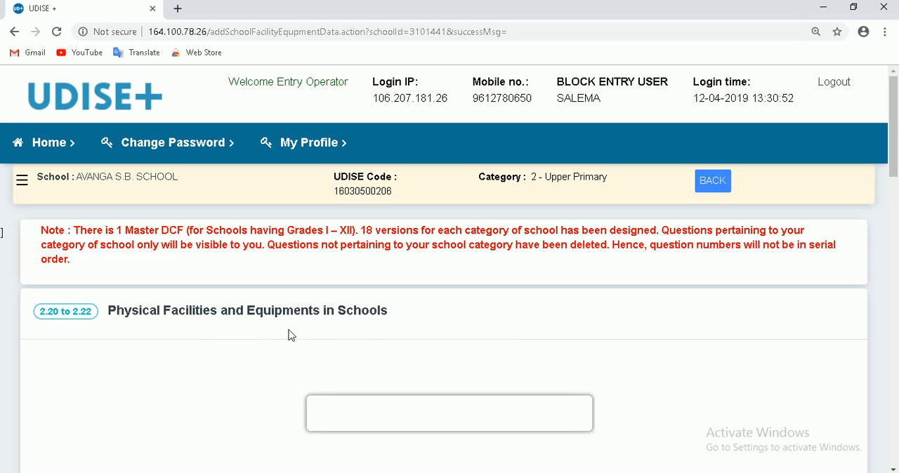
scroll(370, 335, "down", 3)
scroll(373, 344, "down", 3)
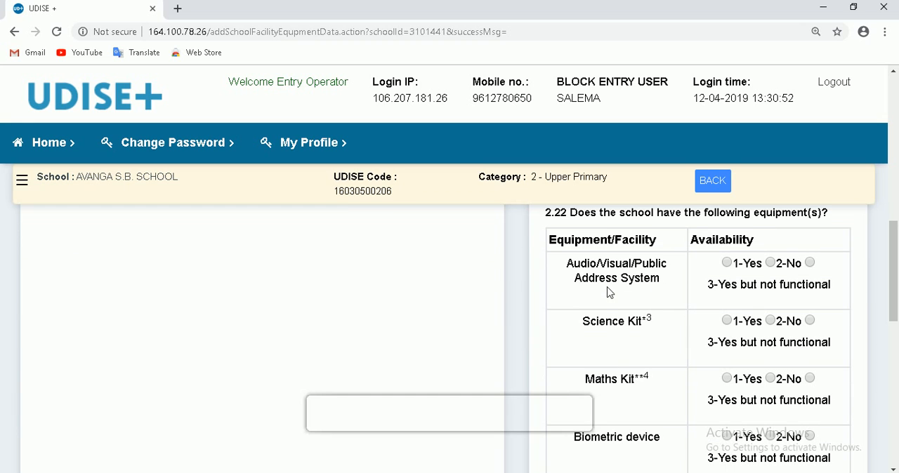
left_click(727, 265)
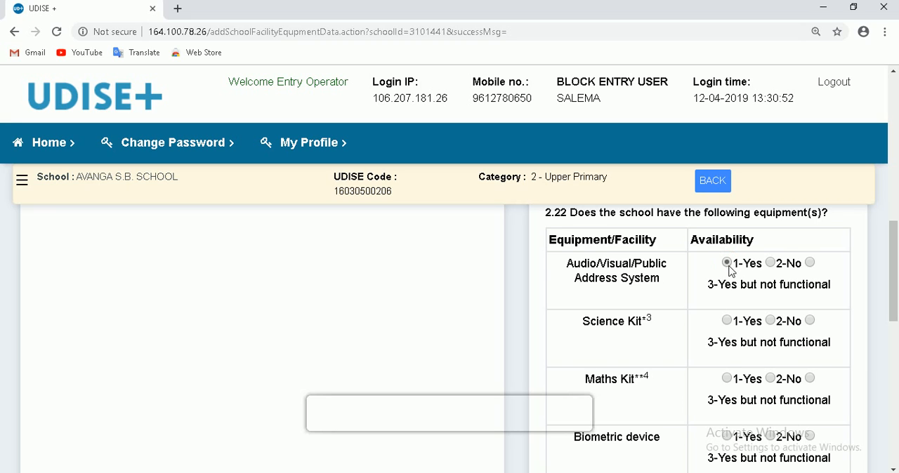
left_click(726, 322)
left_click(727, 379)
scroll(684, 400, "down", 1)
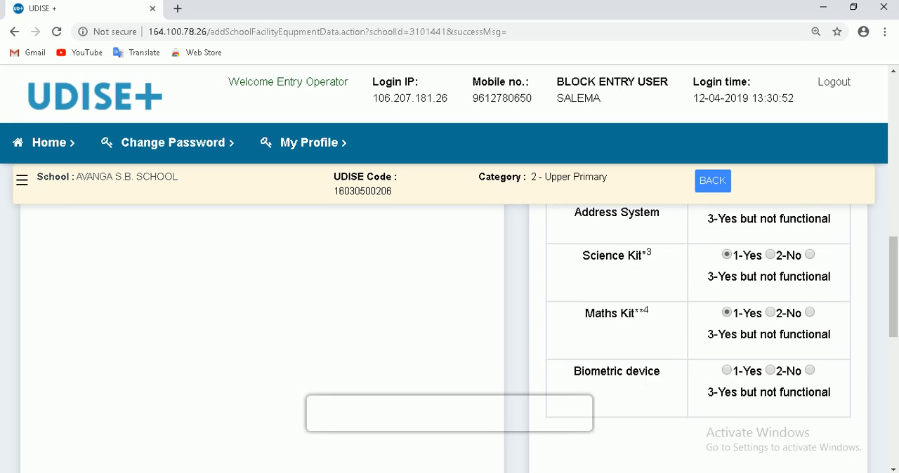
left_click(727, 305)
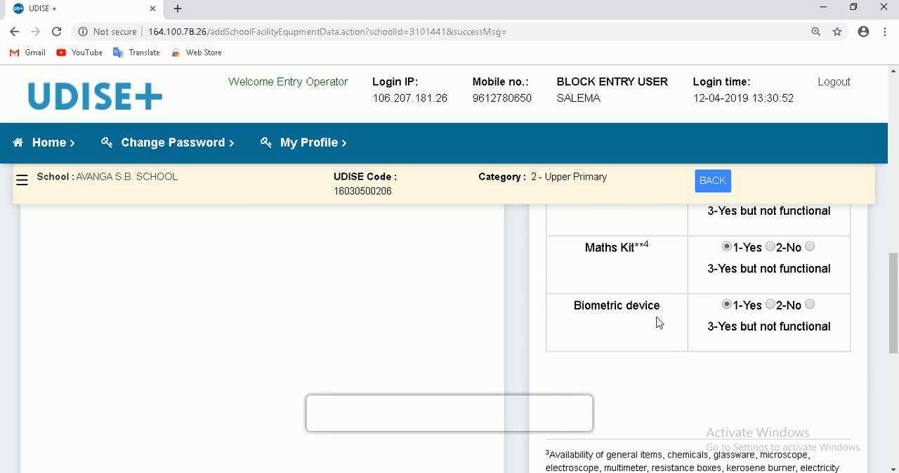
- Go on to the Computers and Digital Initiatives form and activate the year of implementation field of 2.31 (a)
scroll(700, 336, "down", 1)
scroll(696, 343, "down", 4)
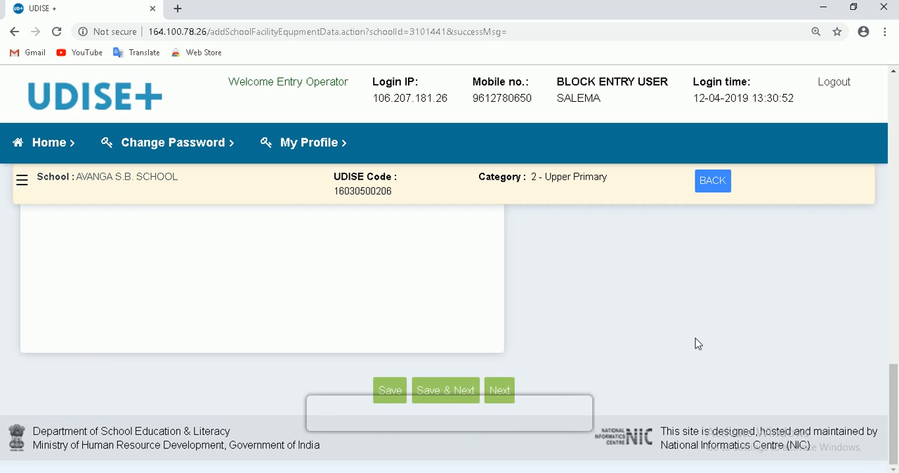
left_click(466, 400)
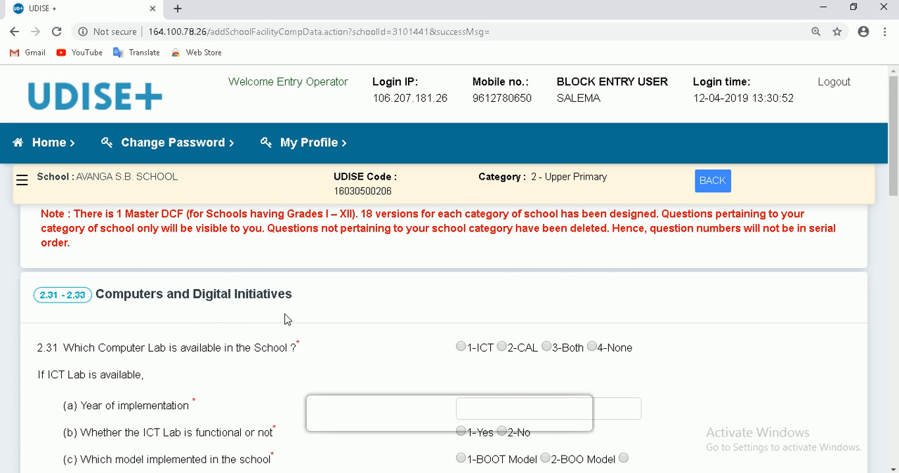
scroll(288, 321, "down", 1)
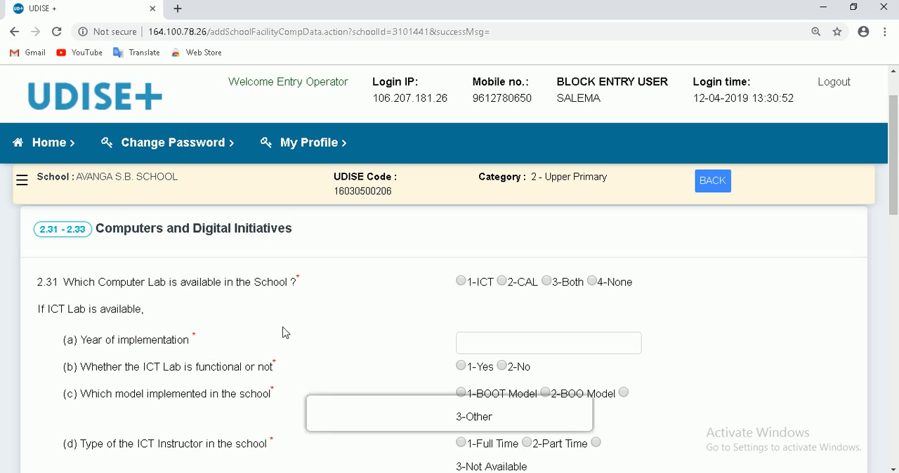
scroll(293, 357, "down", 1)
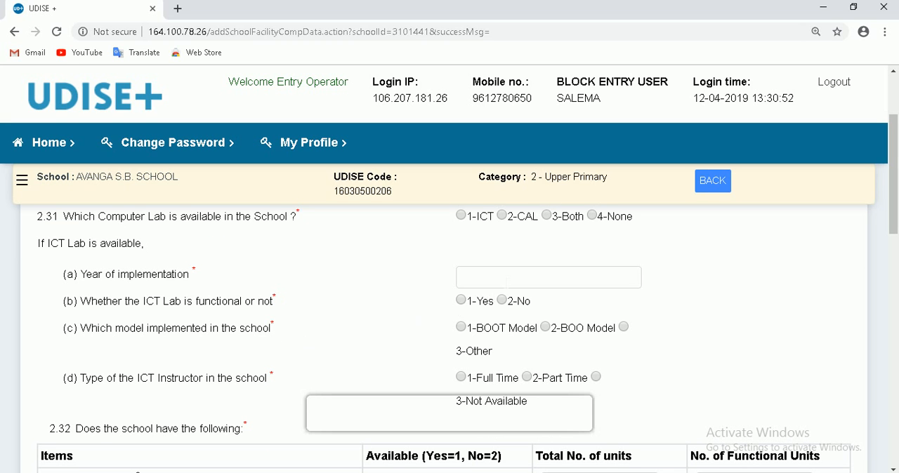
left_click(505, 280)
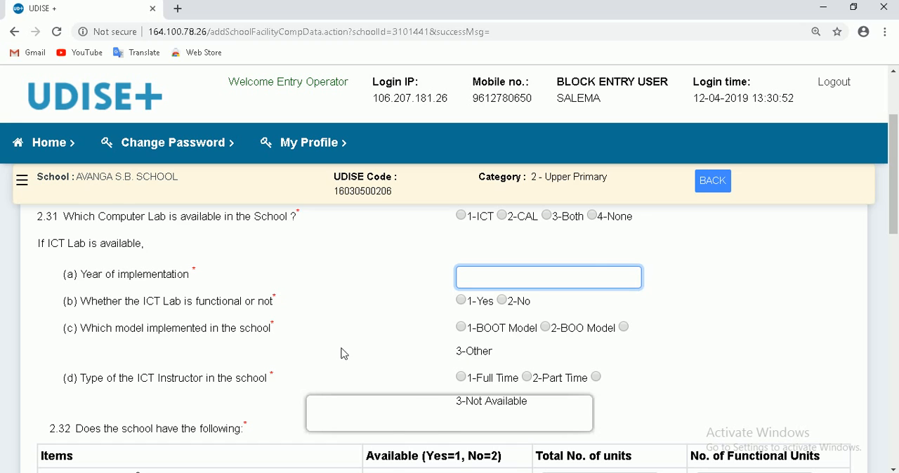
- Answer 1-Yes for Laptop/Notebook in 2.32 and activate its total units and functional units fields in turn
scroll(342, 353, "down", 1)
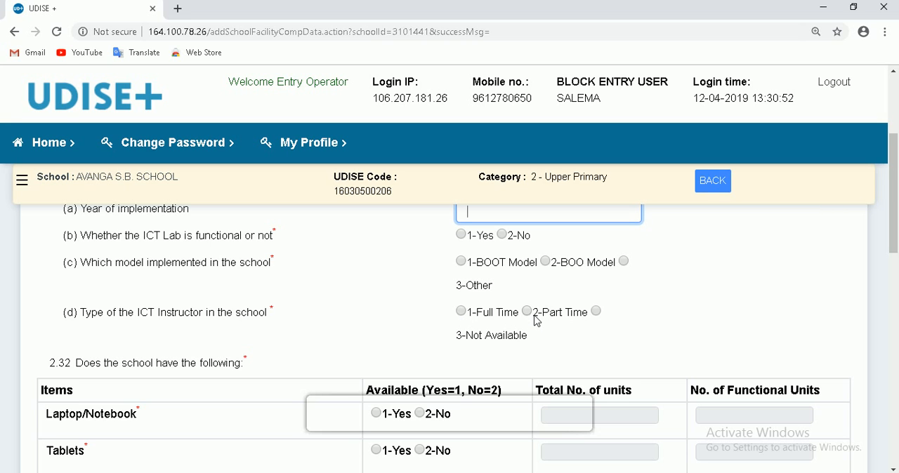
scroll(376, 353, "down", 2)
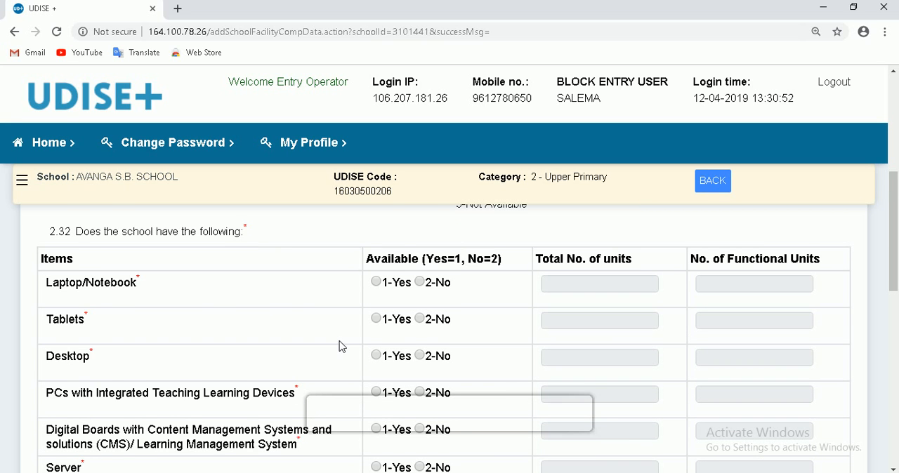
scroll(341, 346, "down", 1)
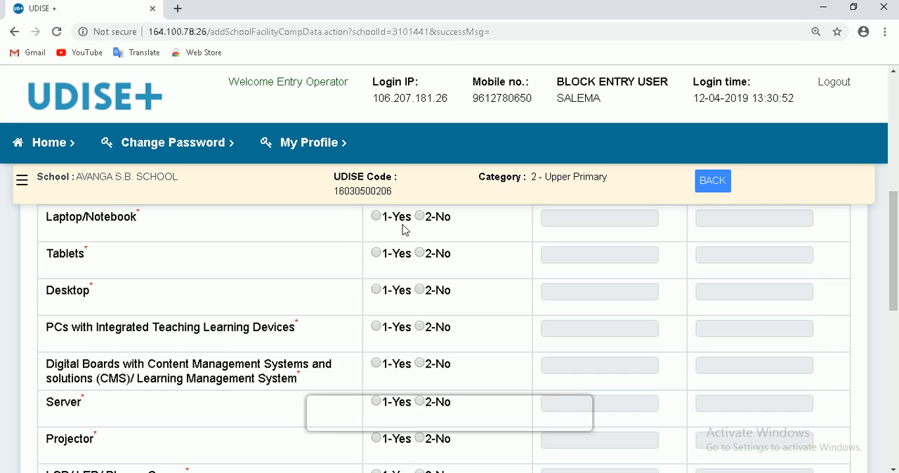
scroll(417, 244, "up", 1)
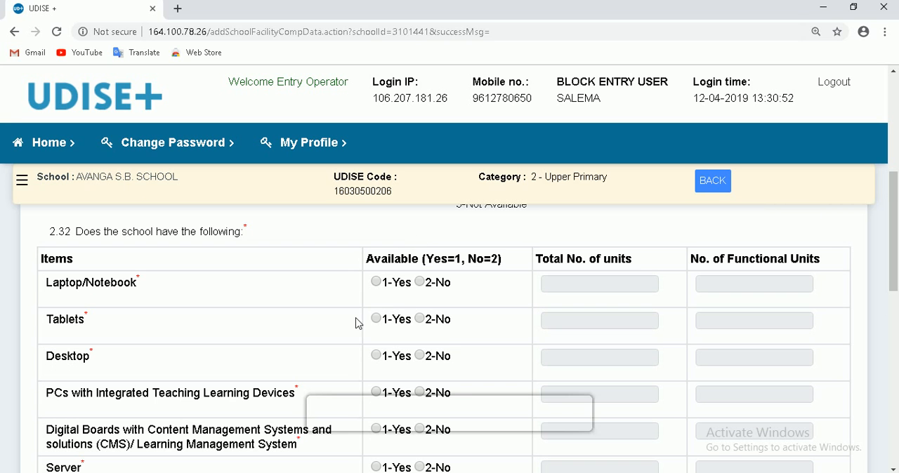
left_click(377, 282)
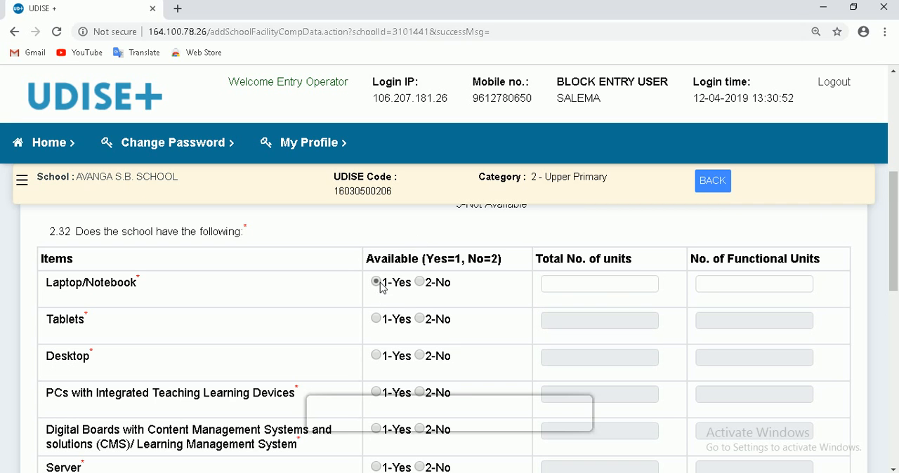
left_click(611, 288)
left_click(764, 287)
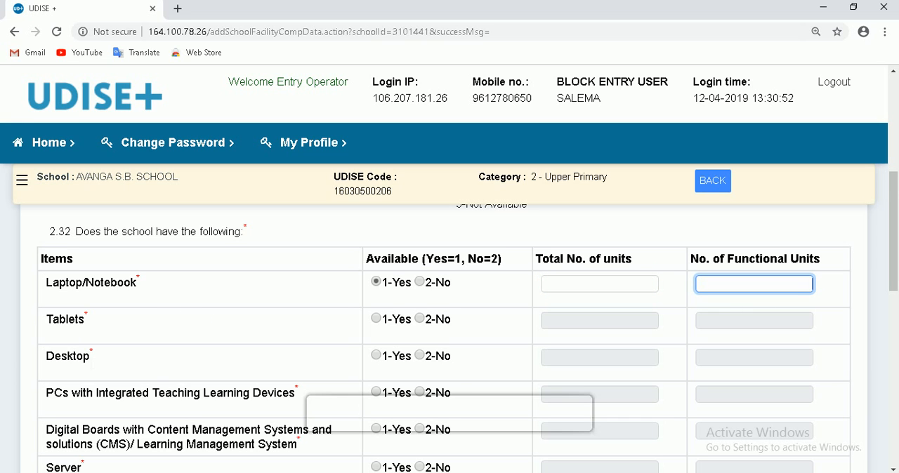
- Look over the remaining questions up to 2.33 and go on to the Teaching and Non-Teaching Staff form
scroll(215, 357, "down", 5)
scroll(214, 358, "down", 4)
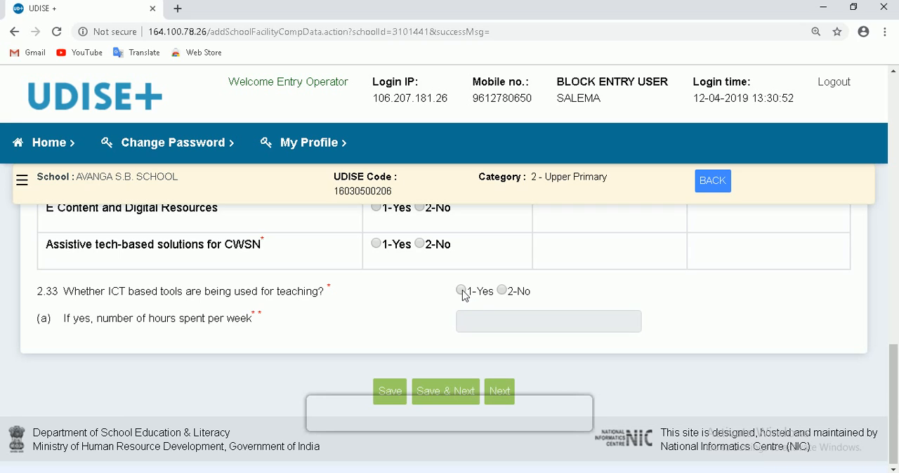
left_click(462, 398)
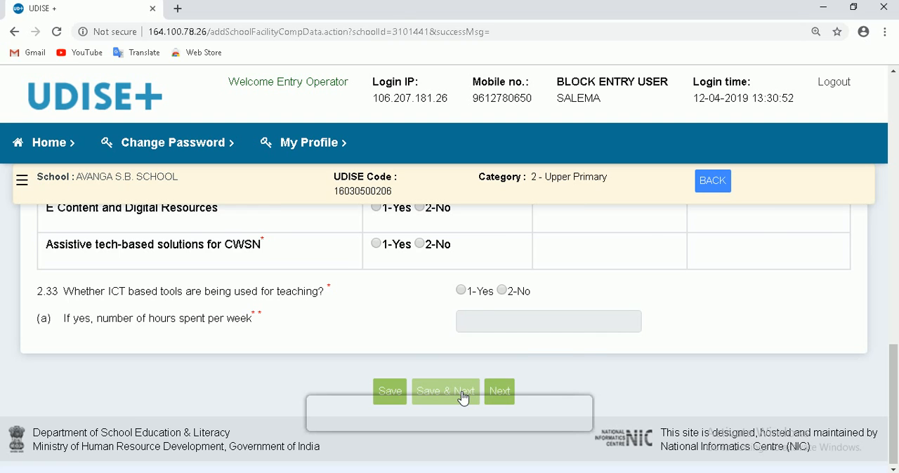
- Go through the non-teaching staff list in 3.1, activating the Accountant, Library Assistant and Laboratory Assistant count fields in turn
scroll(365, 372, "down", 1)
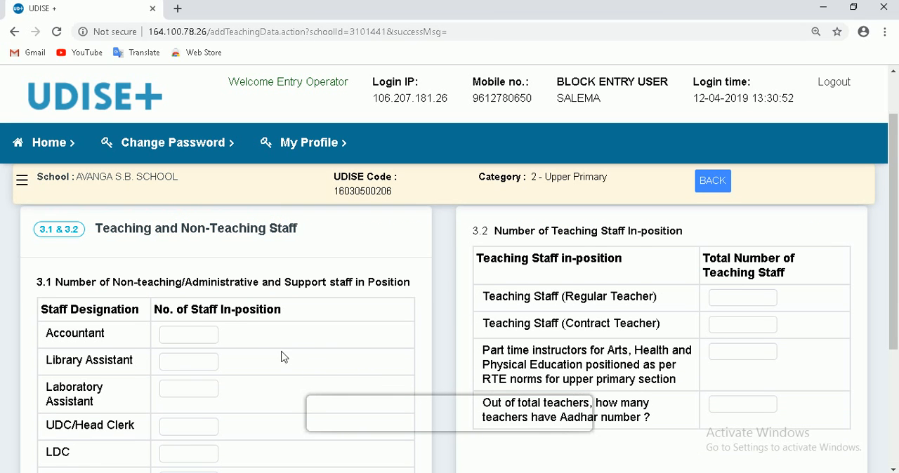
scroll(225, 276, "up", 1)
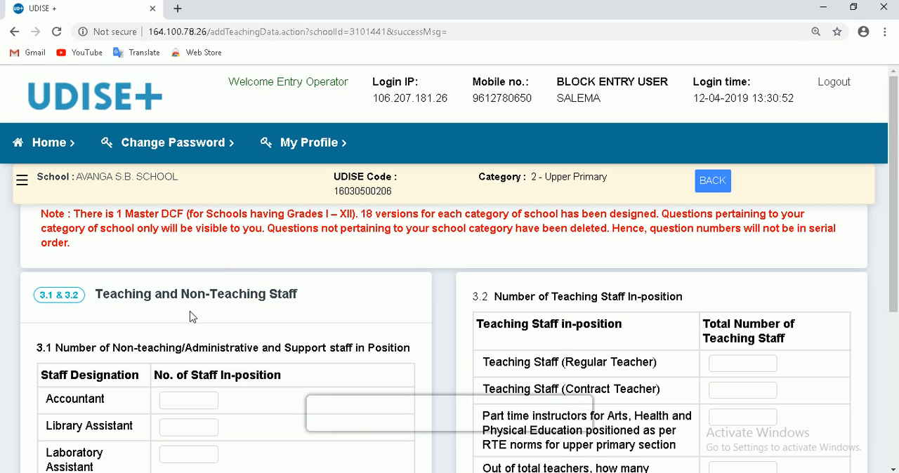
scroll(194, 317, "down", 1)
scroll(194, 328, "down", 1)
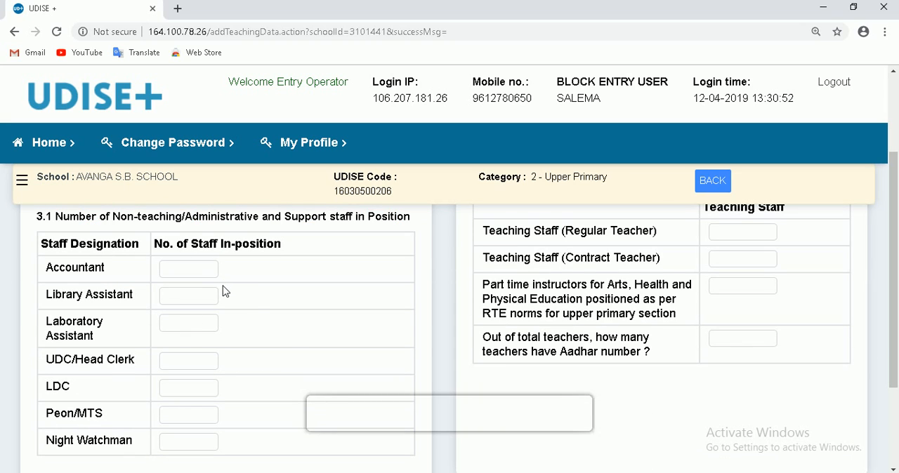
left_click(193, 272)
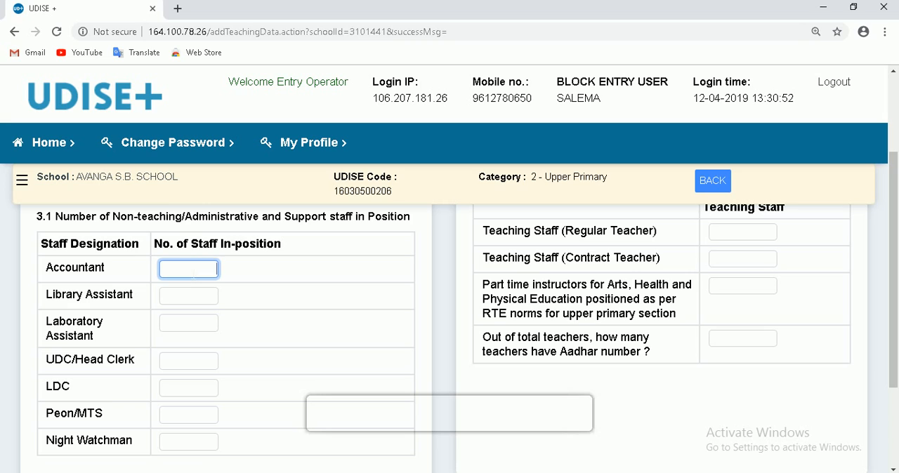
left_click(217, 296)
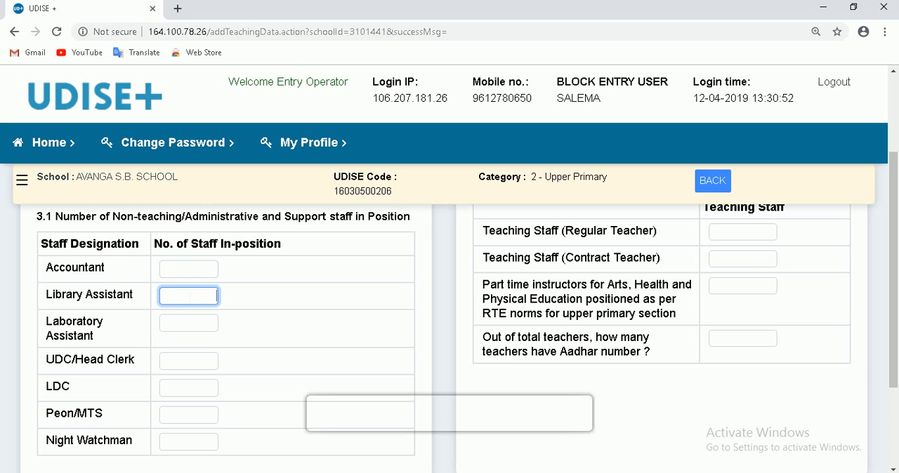
left_click(184, 324)
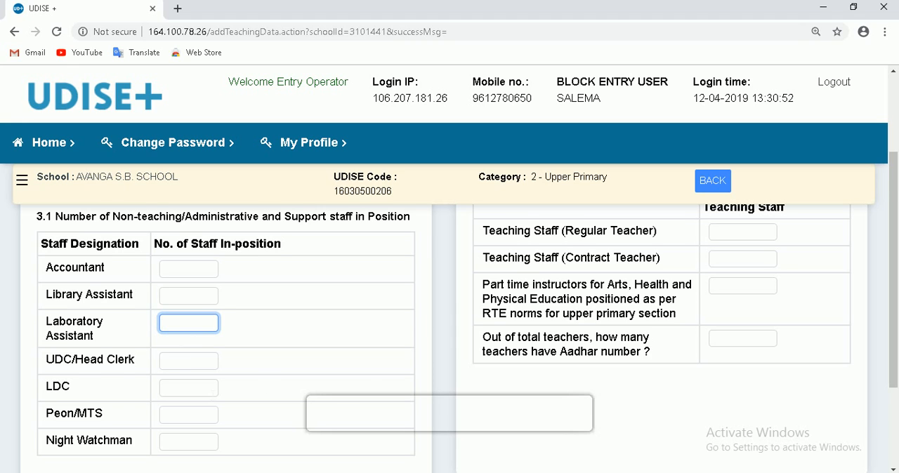
scroll(217, 257, "down", 1)
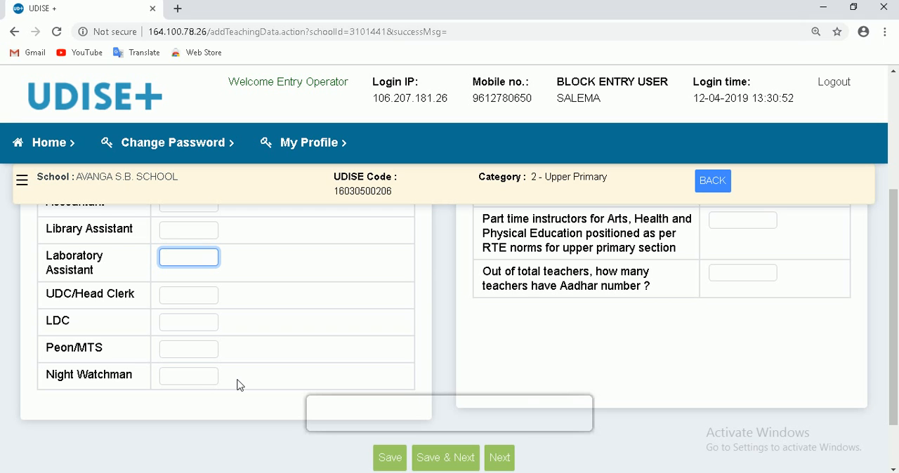
- Set the number of regular teachers in 3.2 to 15 and activate the contract, part-time and Aadhar count fields in turn
scroll(225, 365, "up", 3)
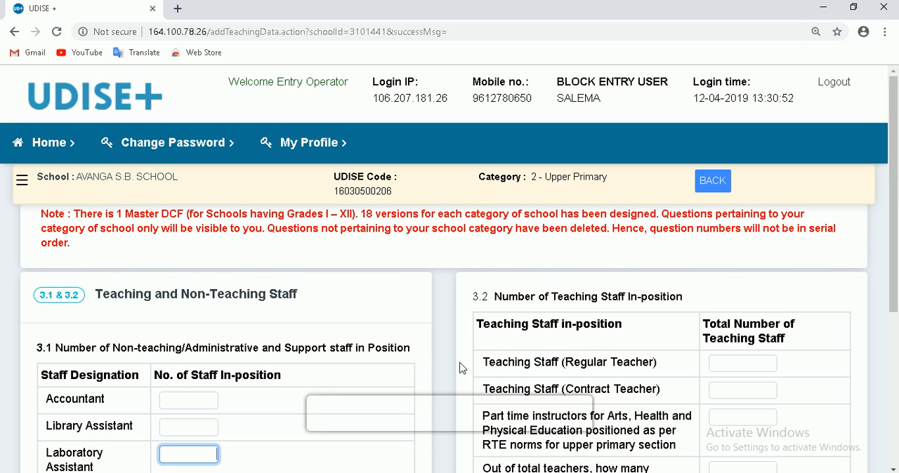
scroll(460, 368, "down", 1)
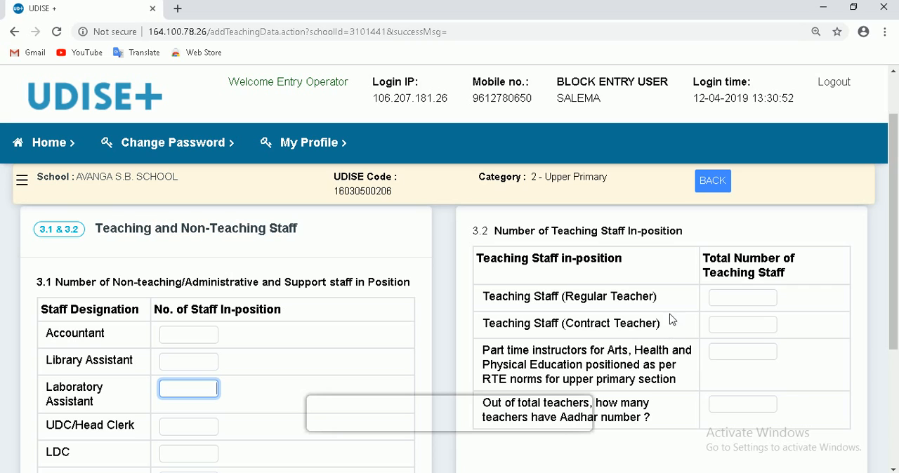
left_click(755, 300)
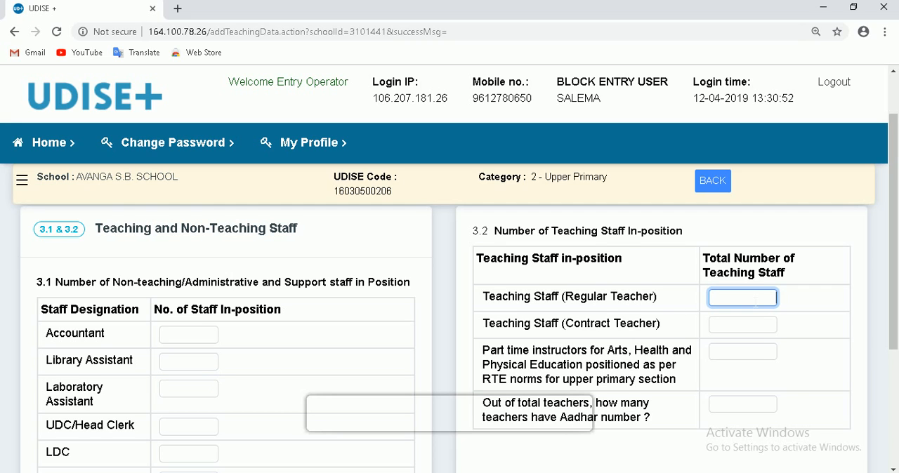
type("15")
left_click(753, 325)
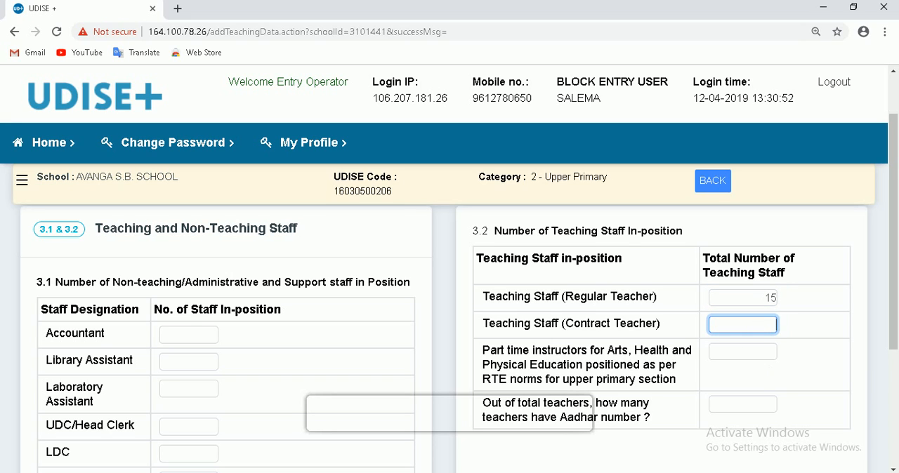
key("Tab")
scroll(615, 409, "down", 1)
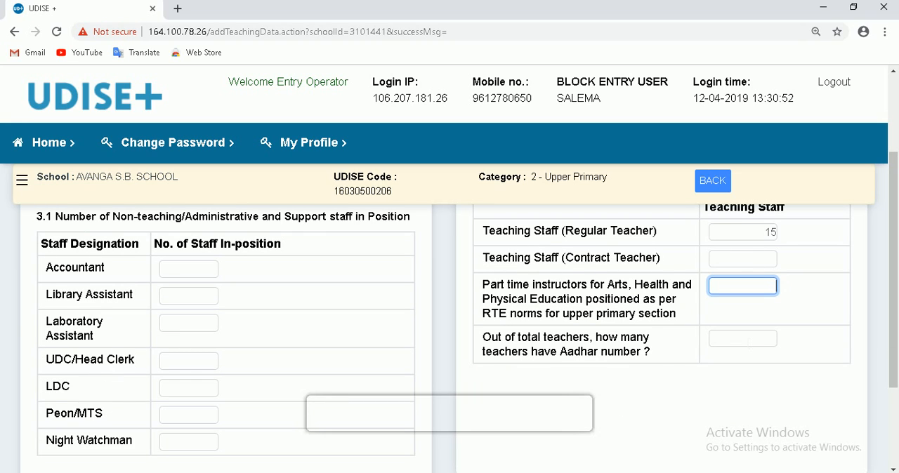
left_click(748, 342)
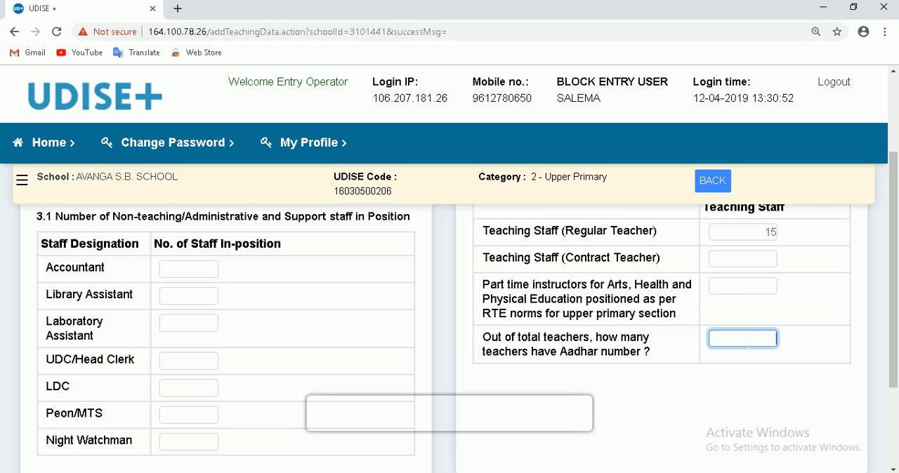
- Save the staff form with 4 regular teachers, 4 teachers with Aadhar and 0 elsewhere, moving on to the 3.3 Teachers and Instructors list
scroll(648, 377, "down", 2)
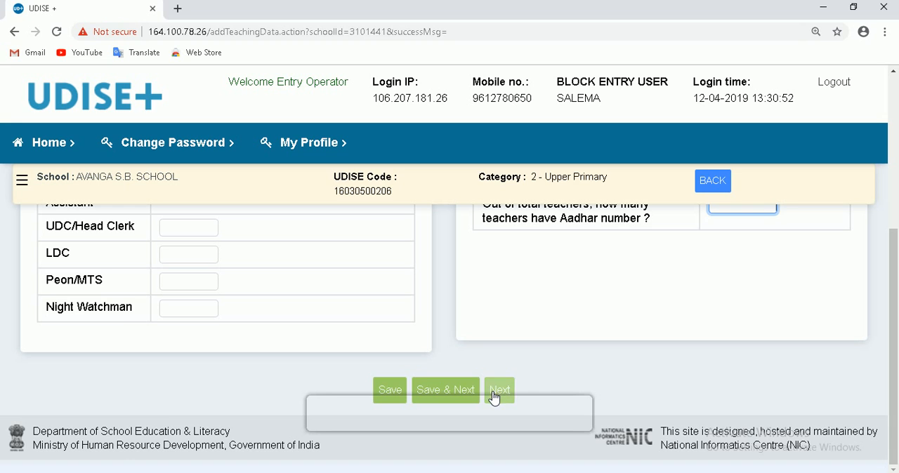
left_click(388, 390)
scroll(373, 345, "down", 1)
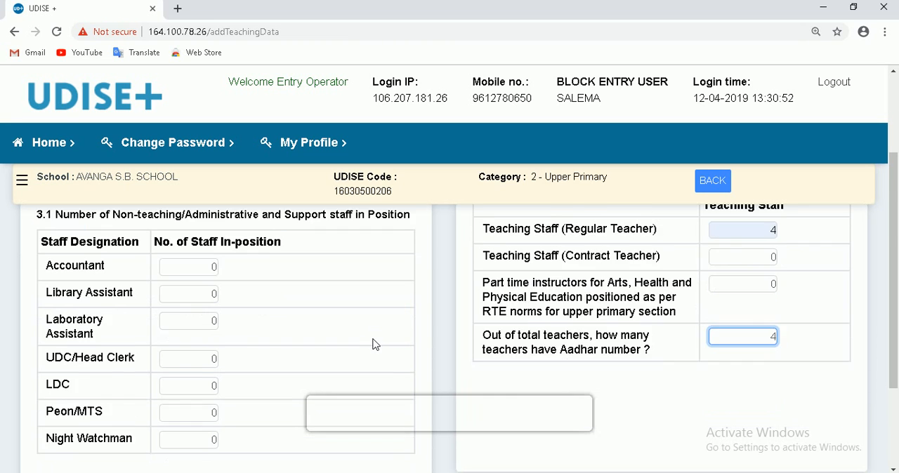
scroll(246, 270, "up", 1)
scroll(242, 295, "down", 2)
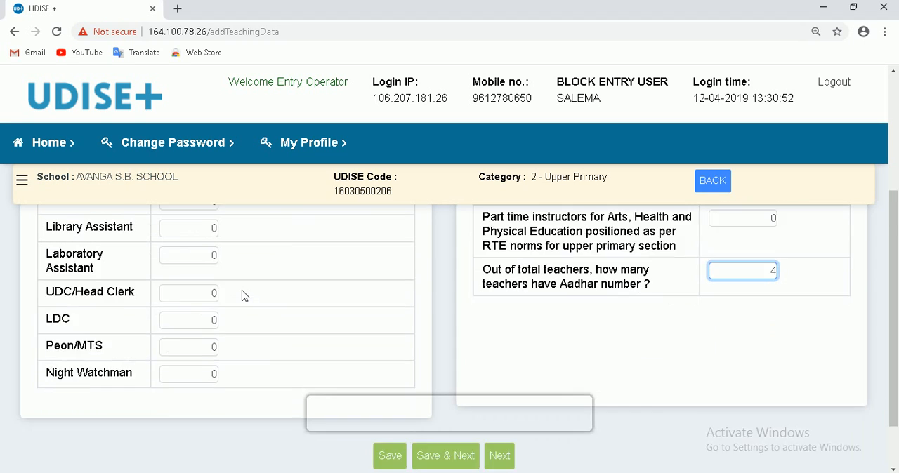
scroll(622, 264, "up", 2)
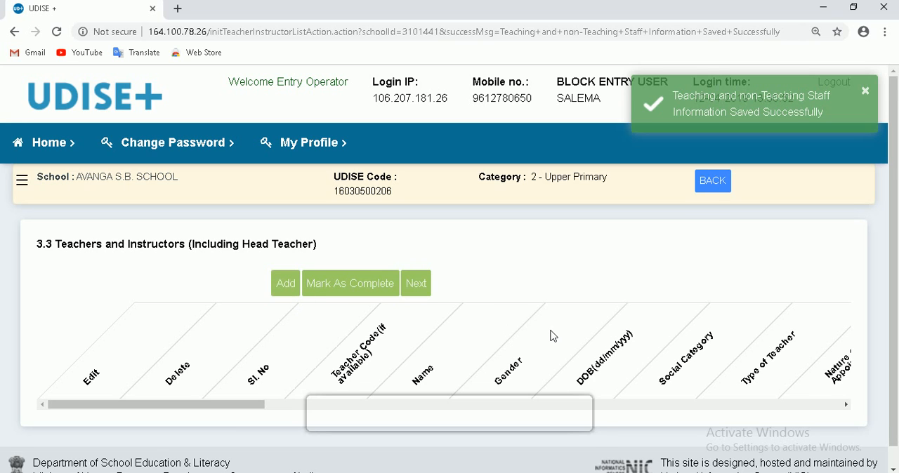
scroll(552, 334, "down", 1)
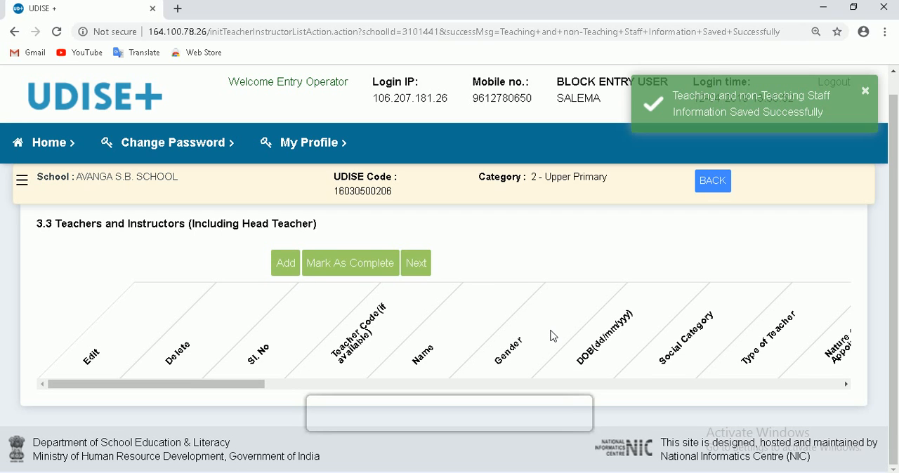
- Start adding a teacher in 3.3 and look over the entry form from Teacher Code and Name through to Social studies studied up to
left_click(286, 264)
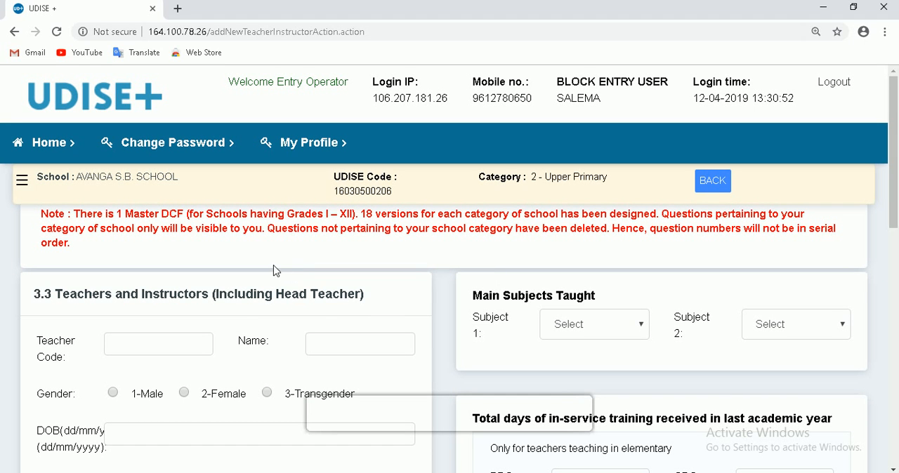
scroll(319, 313, "down", 1)
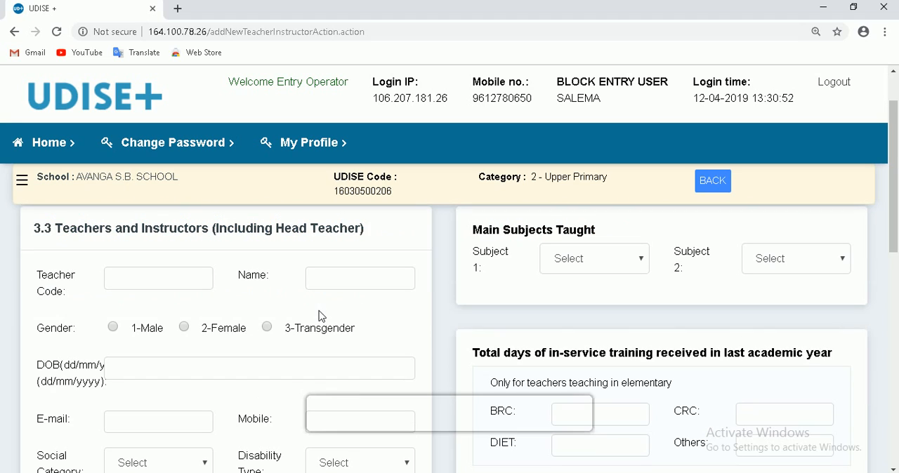
left_click(152, 284)
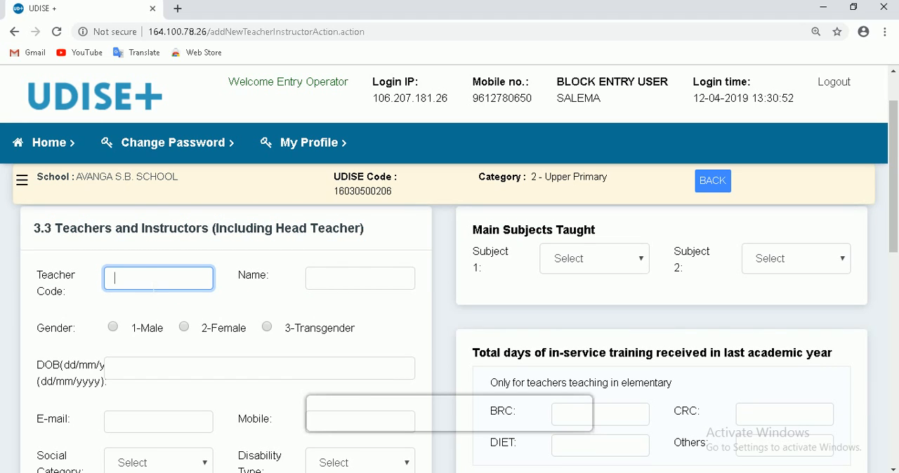
key("Tab")
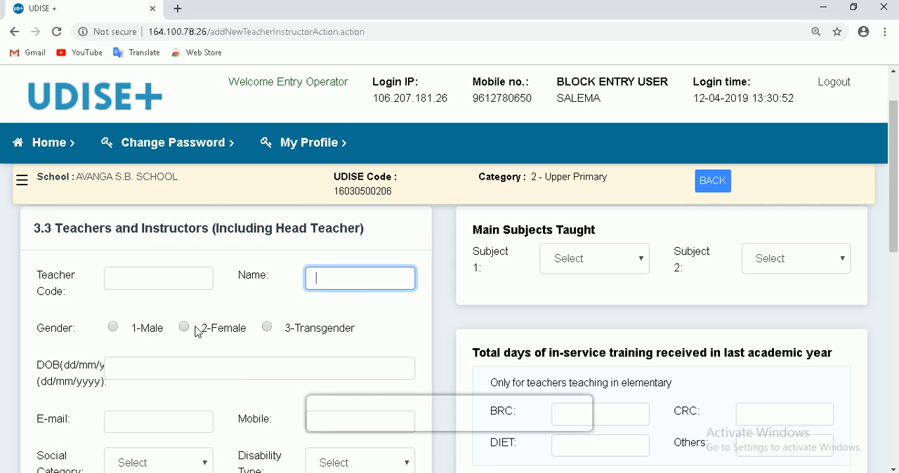
scroll(198, 332, "down", 2)
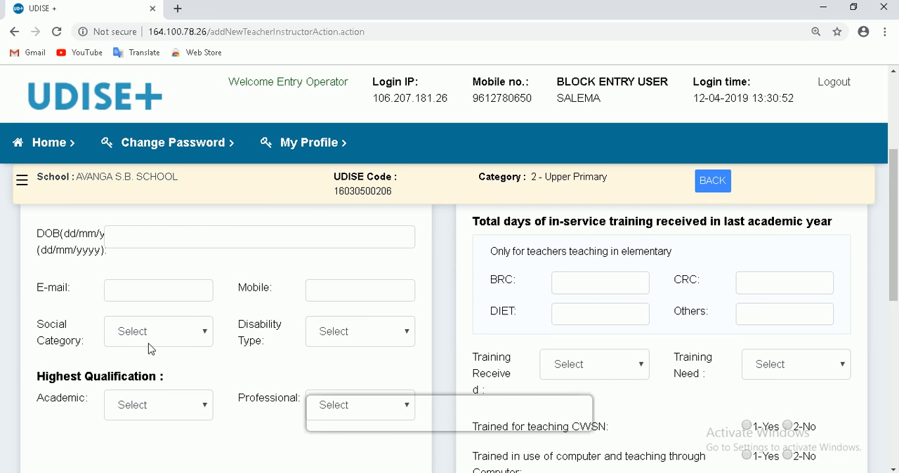
scroll(153, 371, "down", 1)
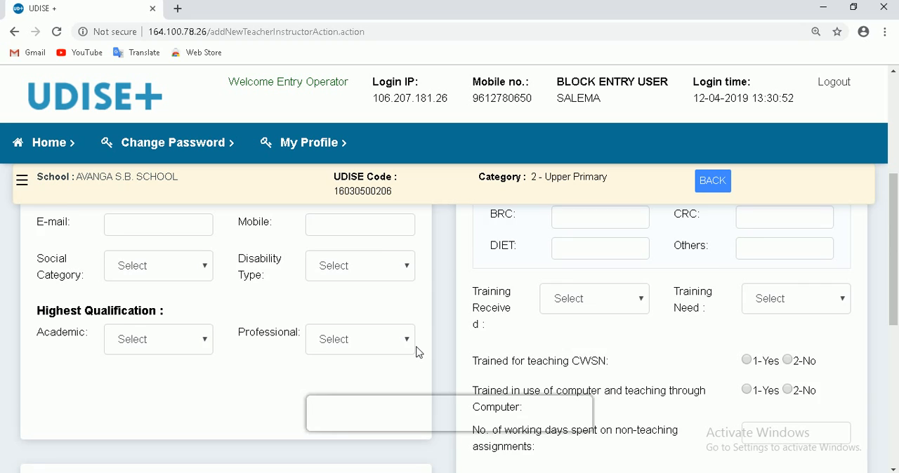
scroll(475, 341, "down", 5)
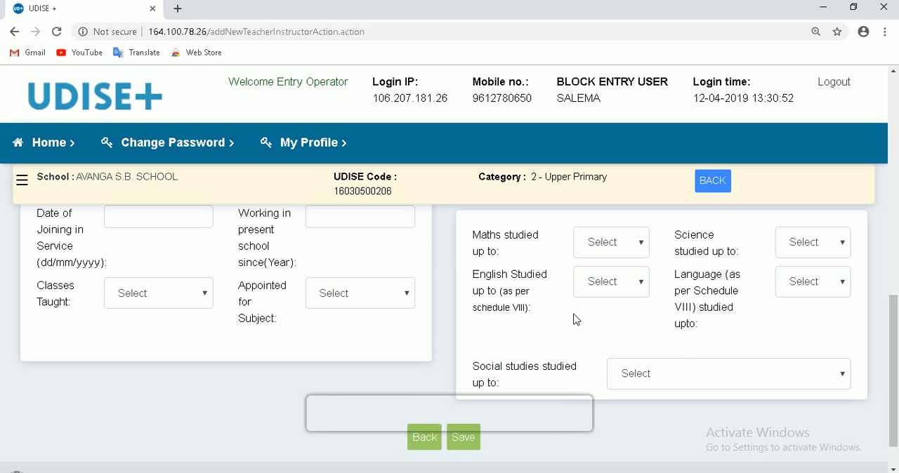
scroll(575, 320, "down", 1)
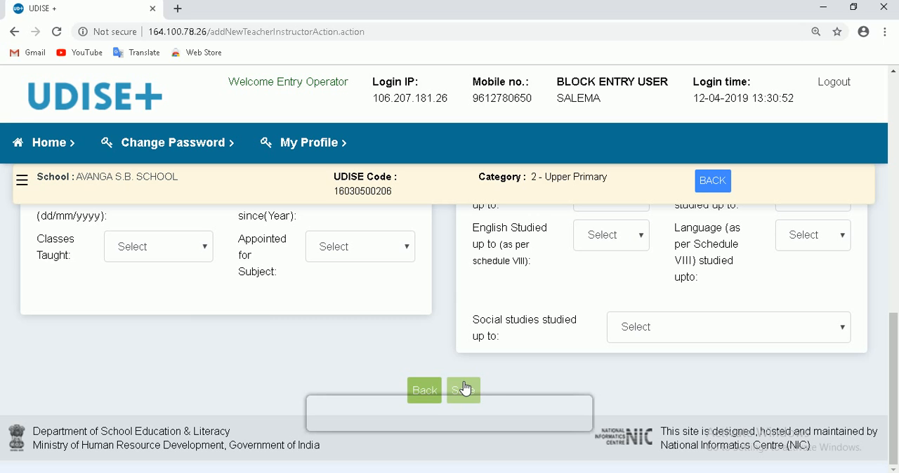
- Return to the 3.3 Teachers and Instructors list and mark it as complete, moving on to the 4.2 enrolment form
left_click(22, 185)
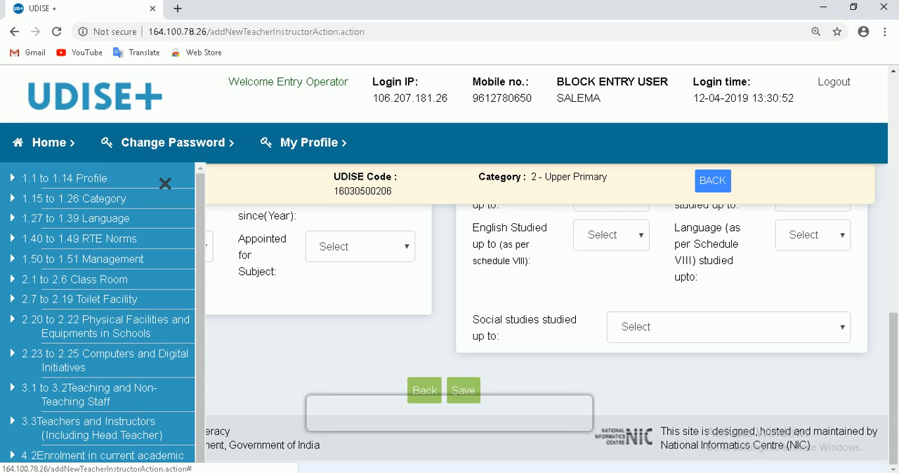
scroll(130, 433, "down", 1)
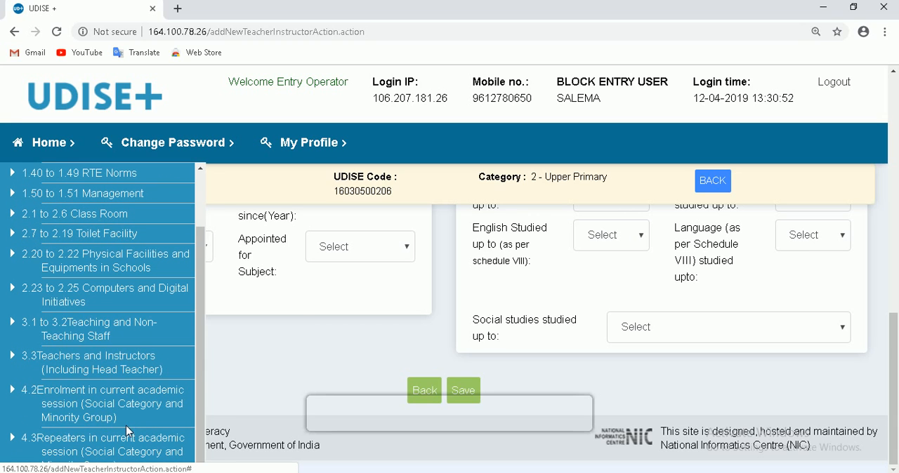
left_click(99, 365)
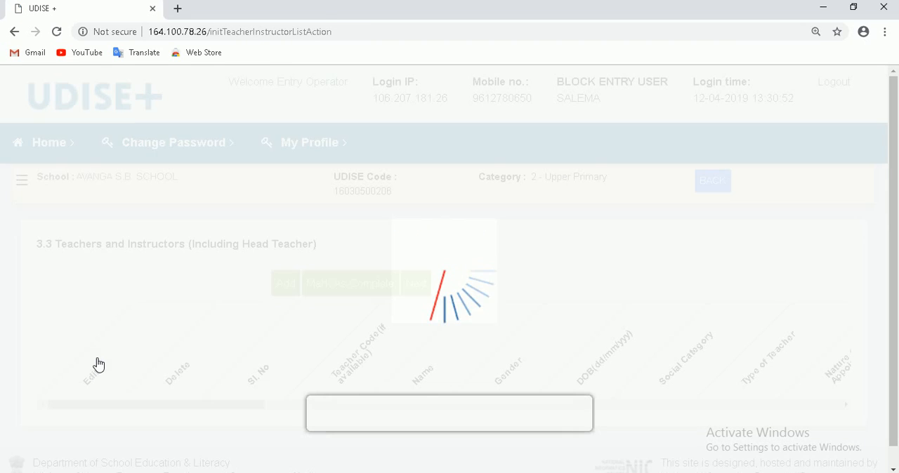
left_click(294, 289)
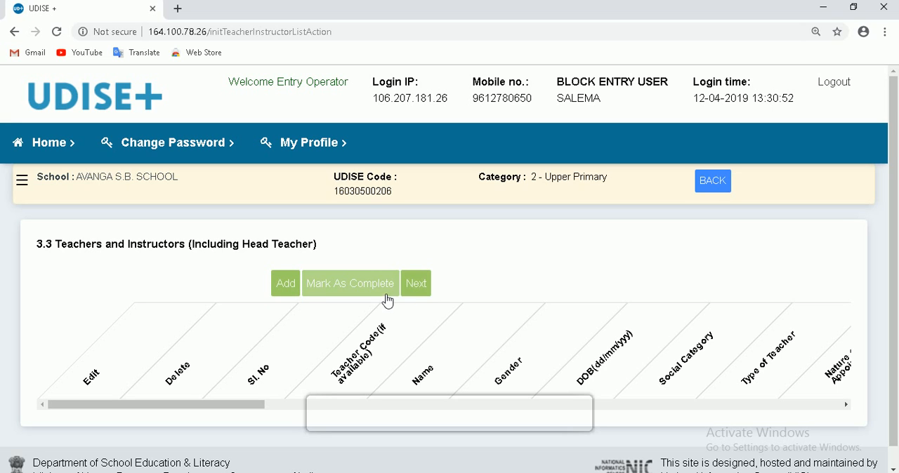
scroll(385, 292, "down", 1)
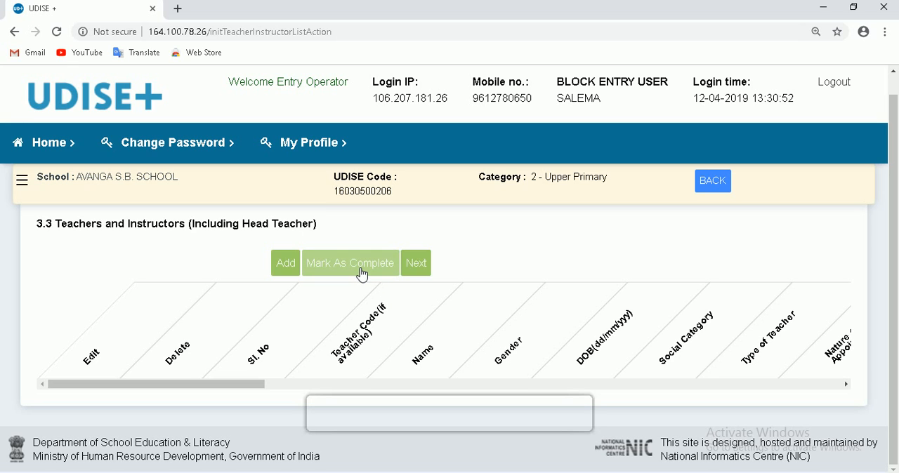
left_click(362, 275)
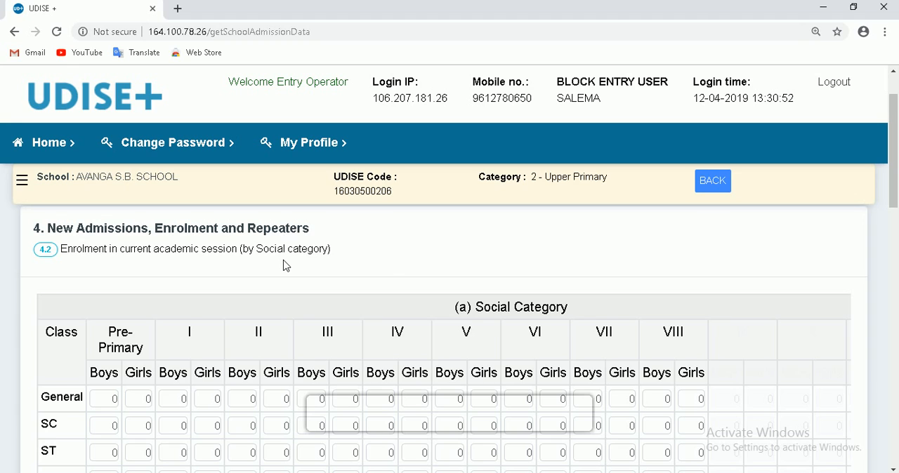
- Look over the 4.2 (a) Social Category table, activating the General boys fields for Class I and Pre-Primary in turn
scroll(286, 265, "down", 1)
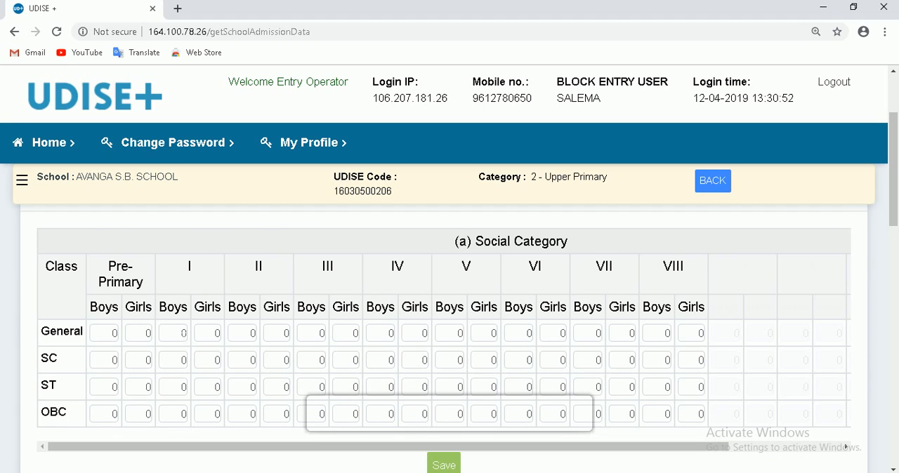
left_click(184, 334)
left_click(106, 336)
scroll(708, 315, "down", 1)
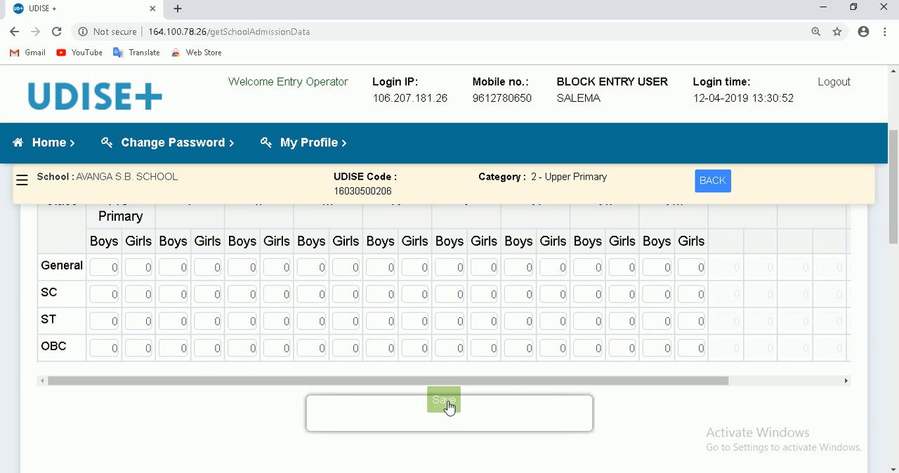
- Look over the minority group, AADHAAR, BPL and transgender tables of 4.2, and complete the form to go on to 4.4
scroll(449, 408, "down", 2)
scroll(446, 407, "down", 1)
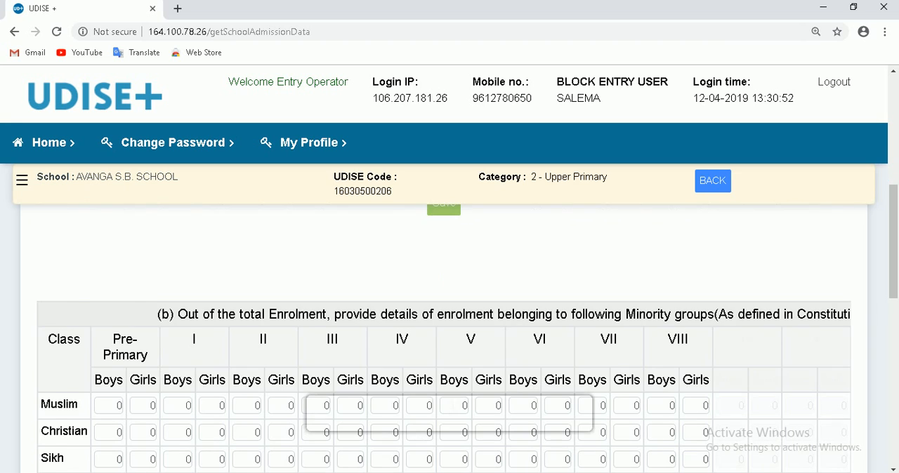
scroll(446, 408, "down", 1)
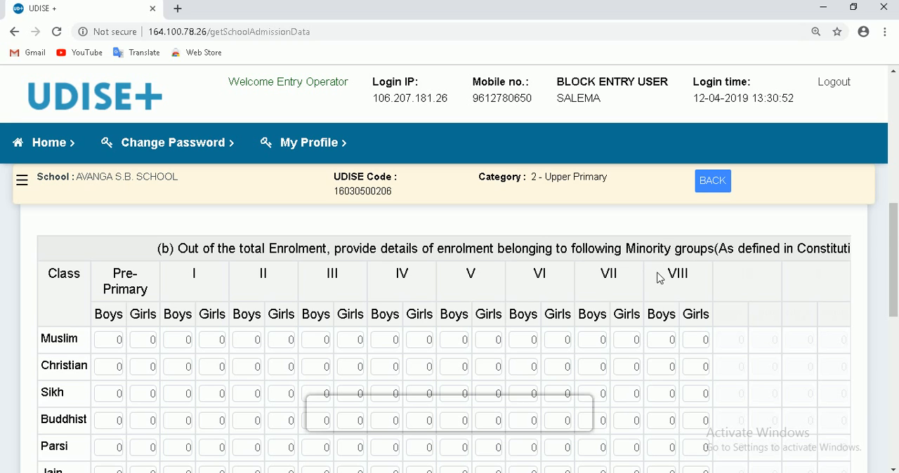
scroll(574, 317, "down", 2)
scroll(464, 325, "down", 3)
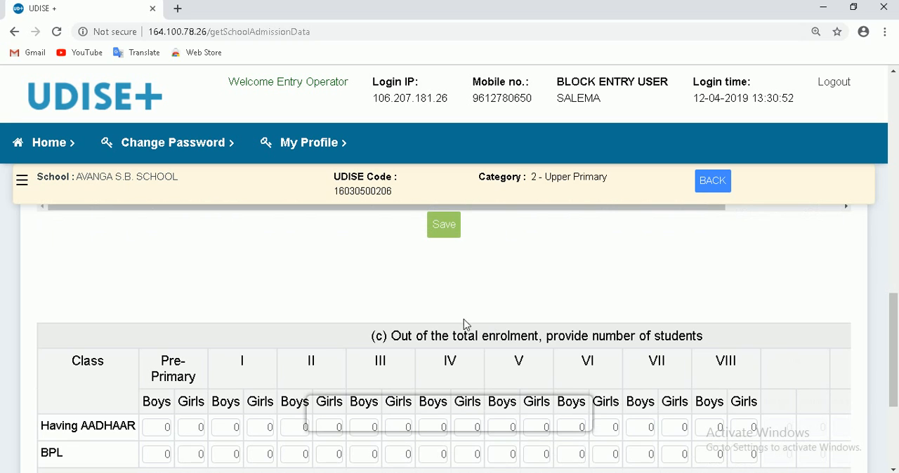
scroll(429, 287, "down", 1)
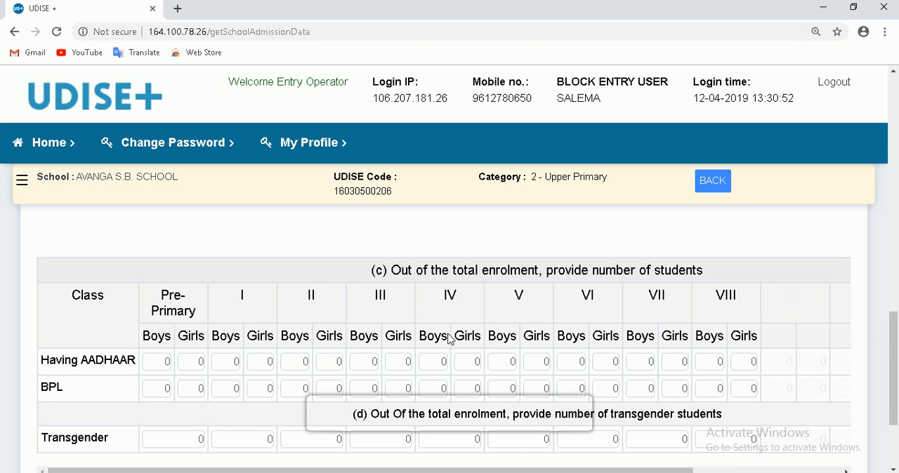
scroll(450, 337, "down", 3)
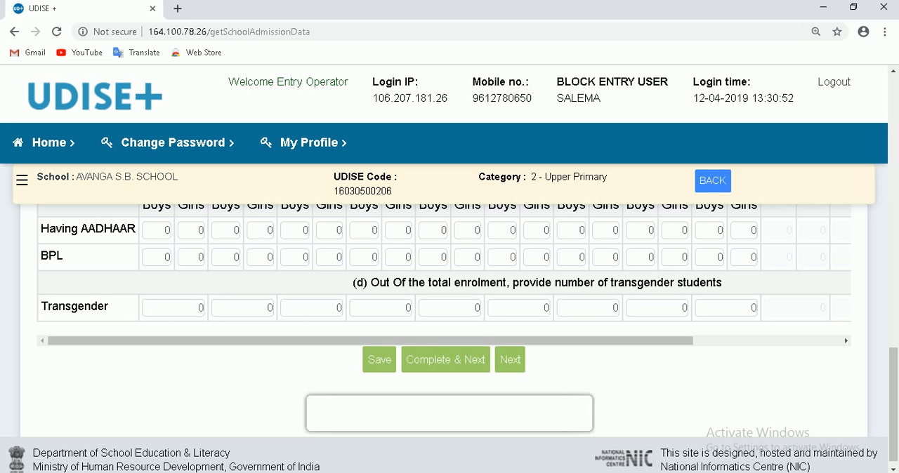
left_click(472, 367)
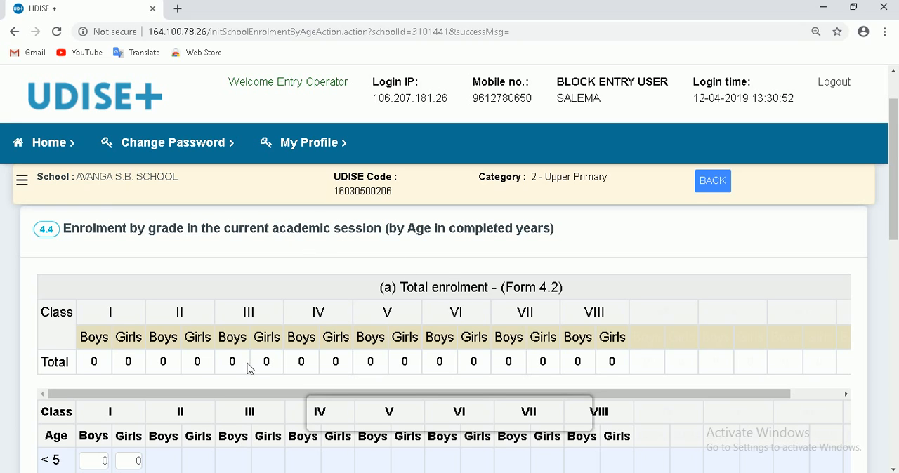
- Examine the 4.4 form, comparing the total enrolment by class from Form 4.2 with the age-wise entry grid for Classes I to VIII
scroll(221, 372, "down", 1)
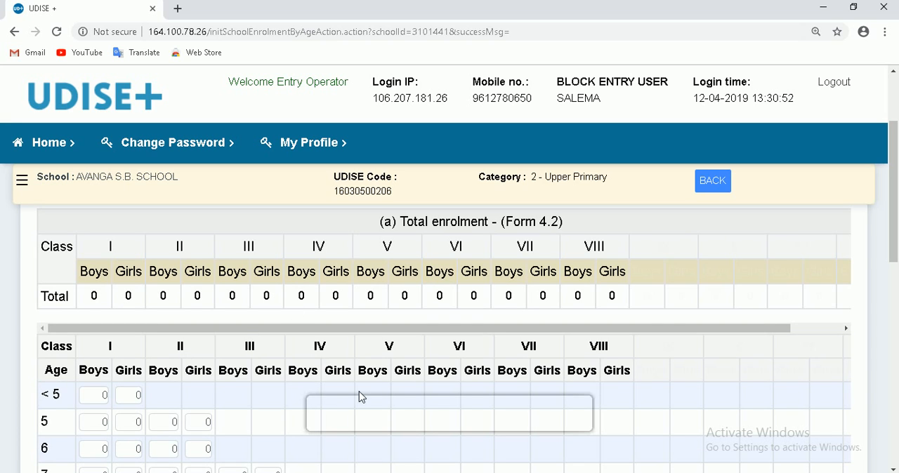
scroll(337, 400, "down", 1)
scroll(254, 372, "up", 2)
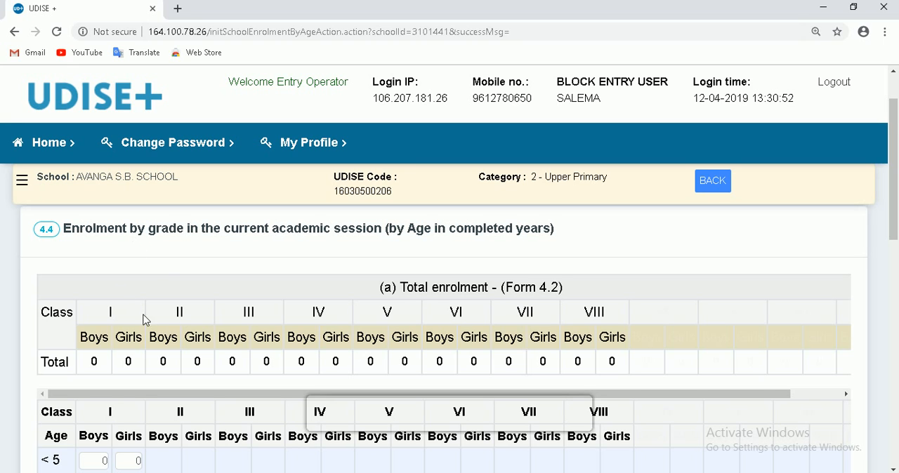
scroll(146, 322, "down", 2)
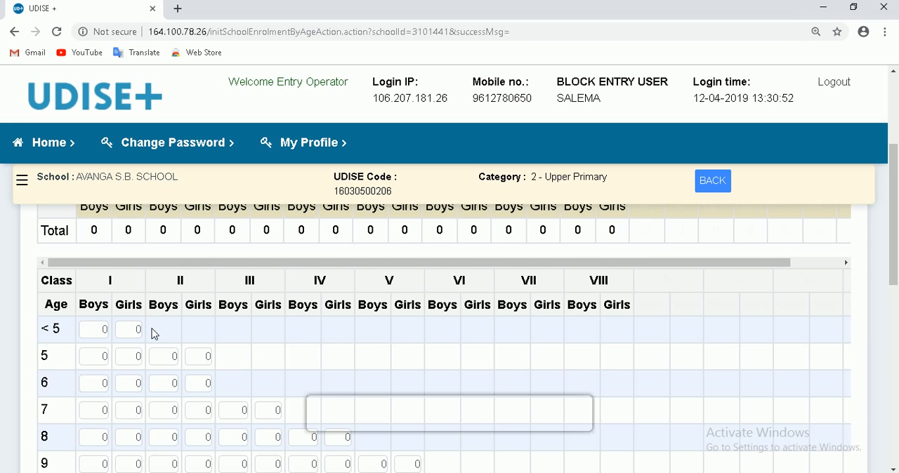
scroll(154, 334, "up", 3)
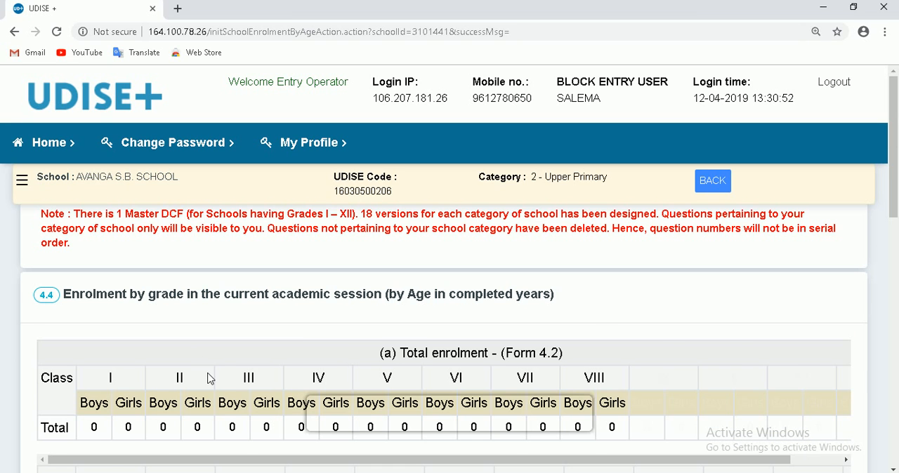
scroll(208, 379, "down", 1)
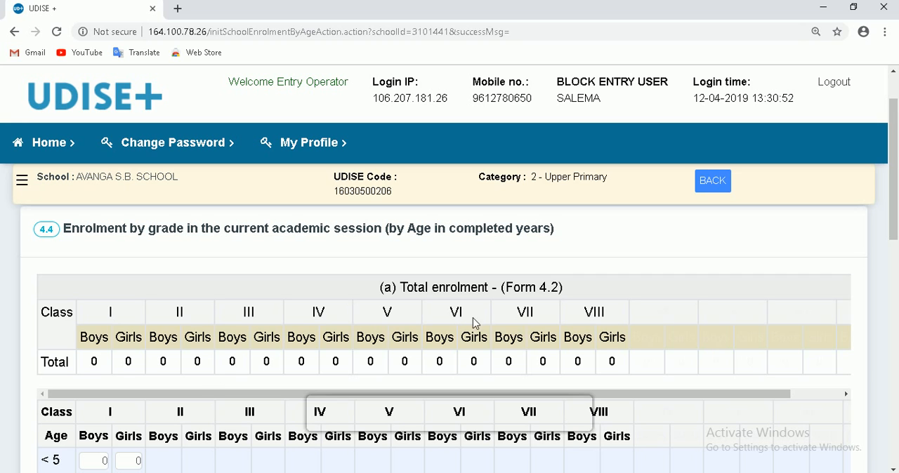
scroll(501, 321, "down", 1)
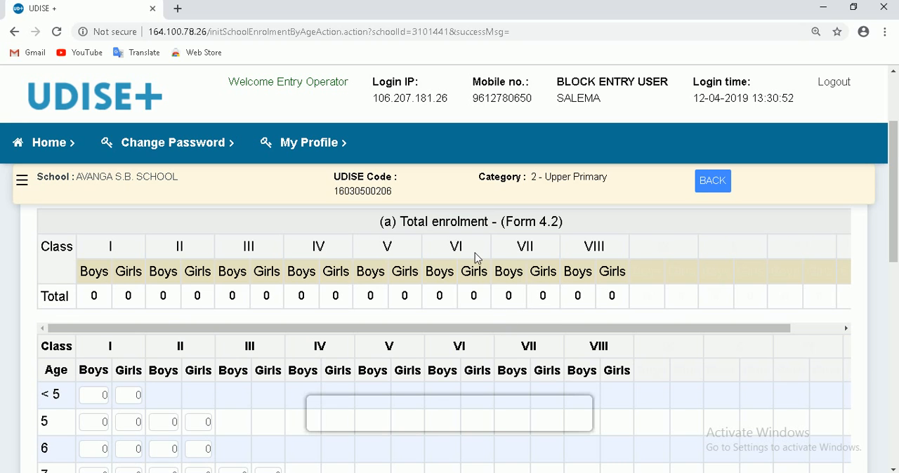
scroll(478, 261, "up", 1)
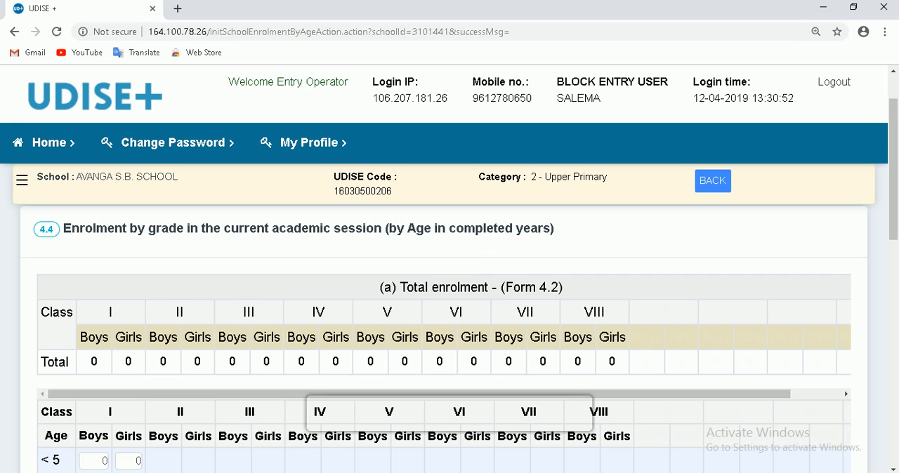
scroll(345, 312, "down", 3)
scroll(345, 315, "up", 1)
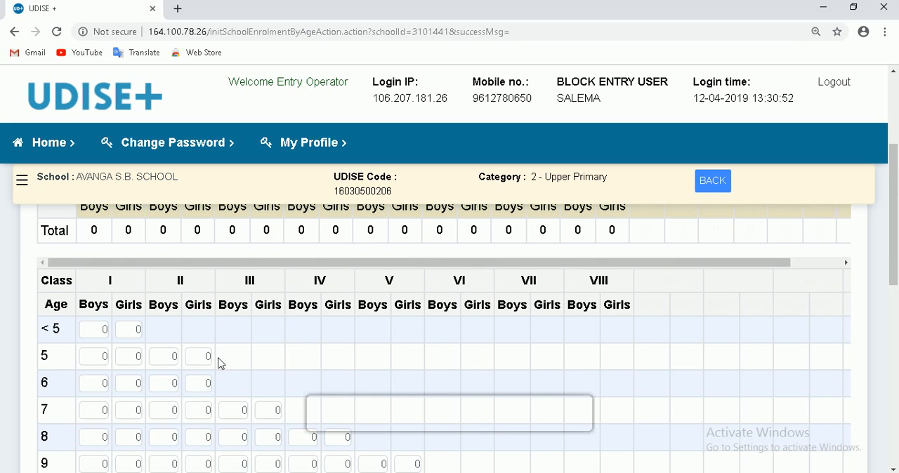
scroll(210, 365, "up", 1)
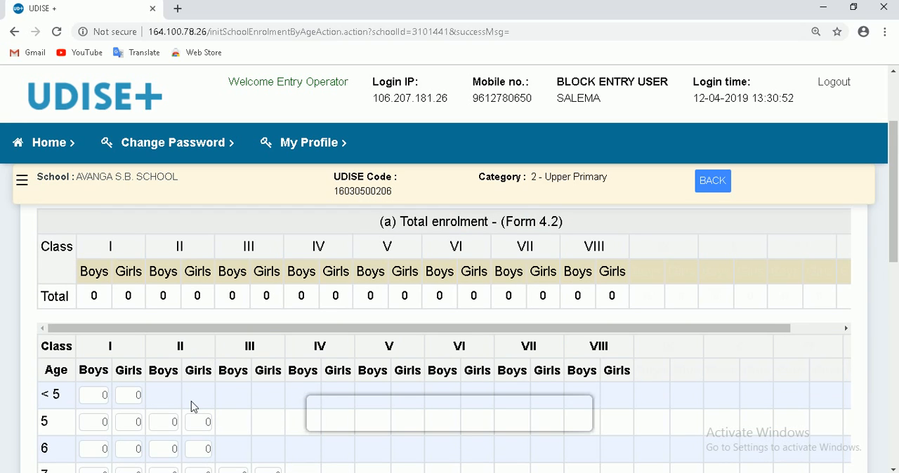
- Look over the age-wise grid of 4.4, activating the Class I boys and girls fields for age under 5 and the Class IV girls field for age 9
left_click(98, 298)
scroll(228, 338, "down", 1)
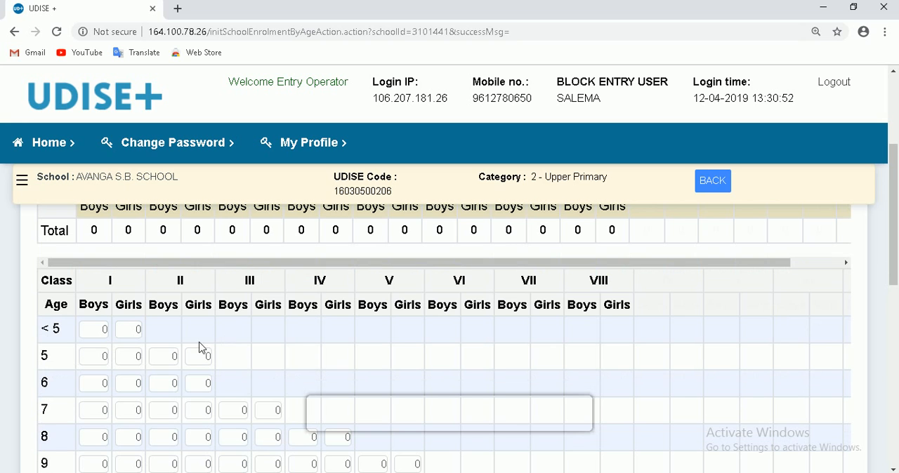
left_click(103, 330)
left_click(139, 329)
scroll(195, 353, "down", 2)
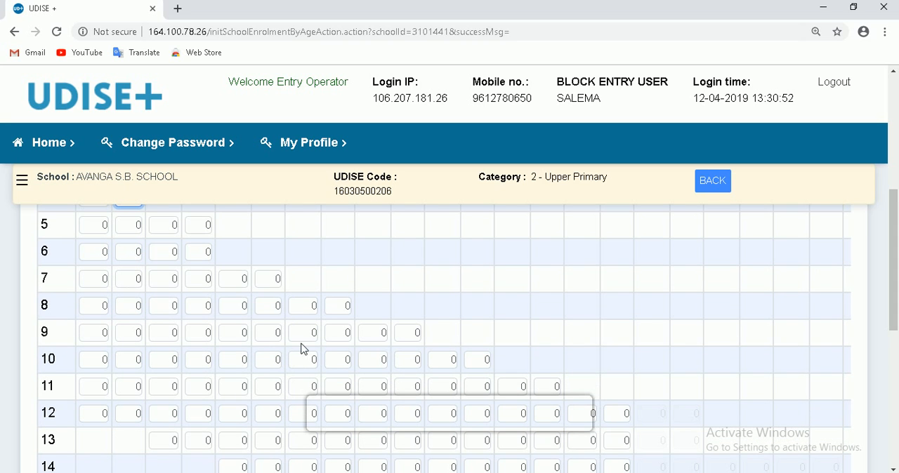
left_click(338, 332)
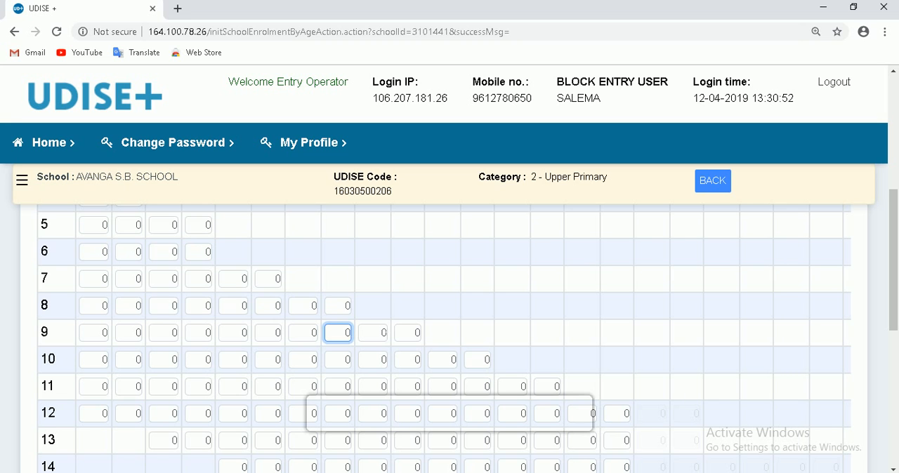
key("Tab")
key("Tab")
key("Tab")
- Review the remaining age rows of 4.4 up to >22, and go on to 4.6 Enrolment By Grade for Children with Special Needs
scroll(477, 379, "down", 1)
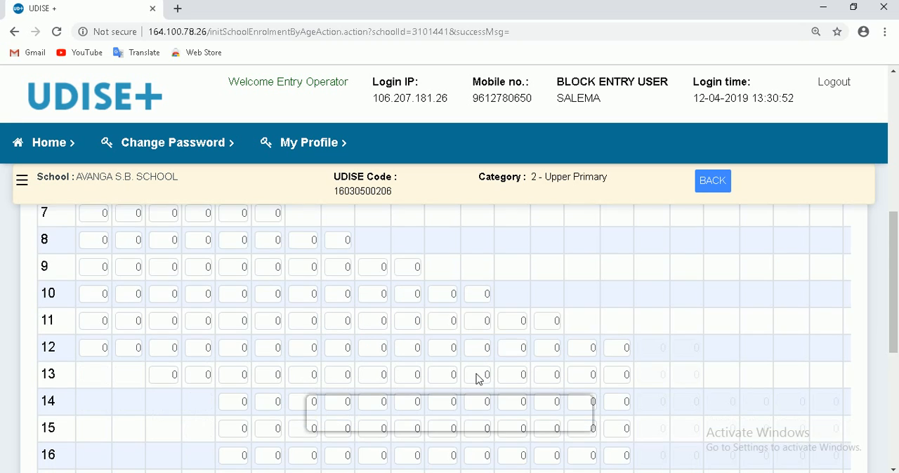
scroll(477, 380, "down", 5)
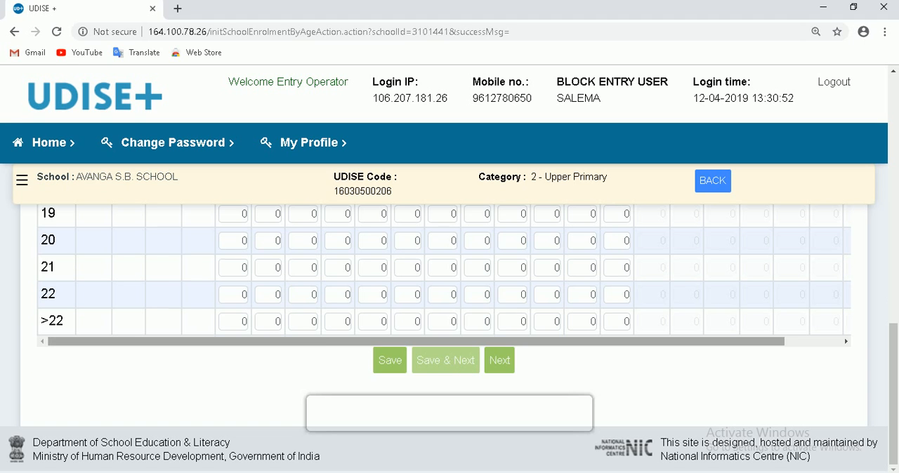
scroll(428, 325, "up", 10)
scroll(412, 386, "down", 5)
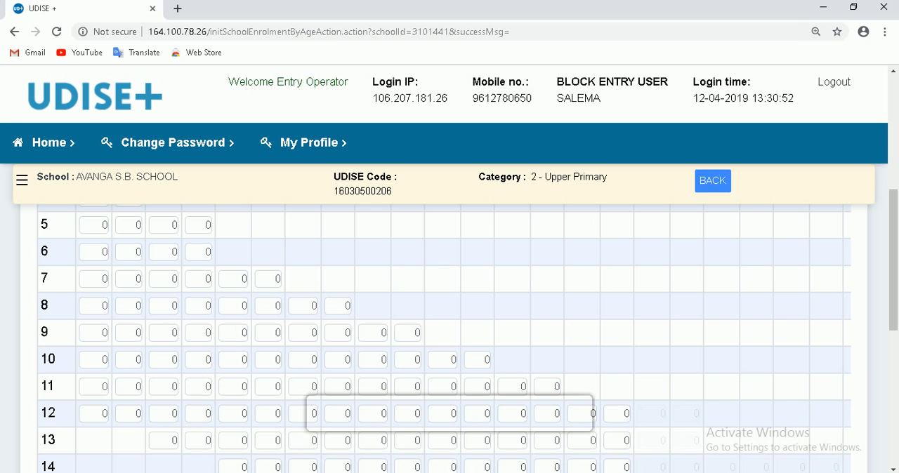
scroll(117, 281, "up", 2)
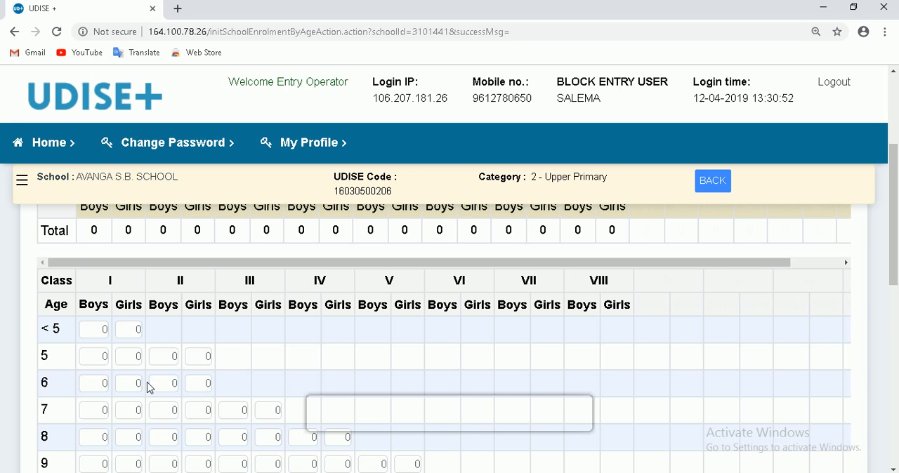
scroll(609, 398, "down", 7)
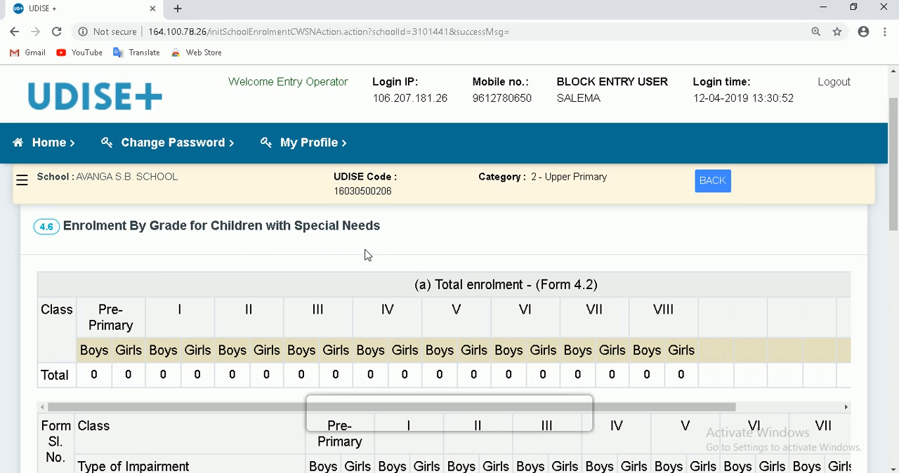
- Look over the impairment types in the 4.6 table, from Blindness to Parkinson's disease, and save the form to go on to section 5
scroll(387, 281, "down", 3)
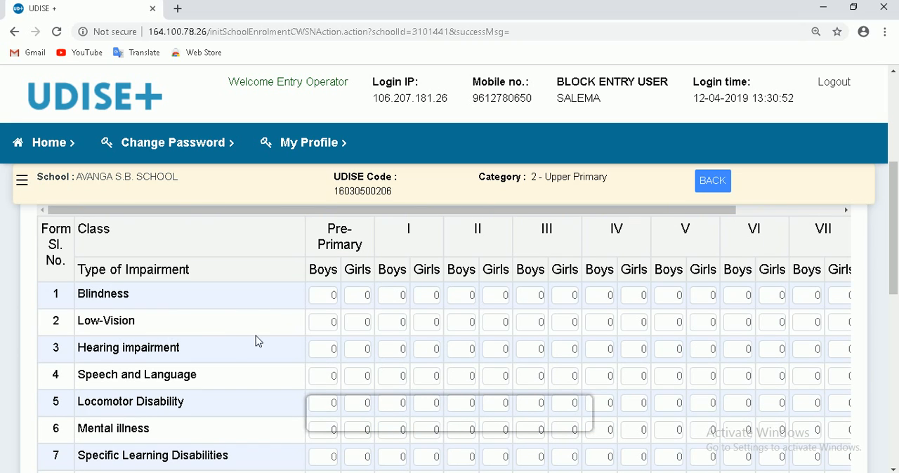
scroll(281, 348, "down", 2)
scroll(255, 334, "down", 6)
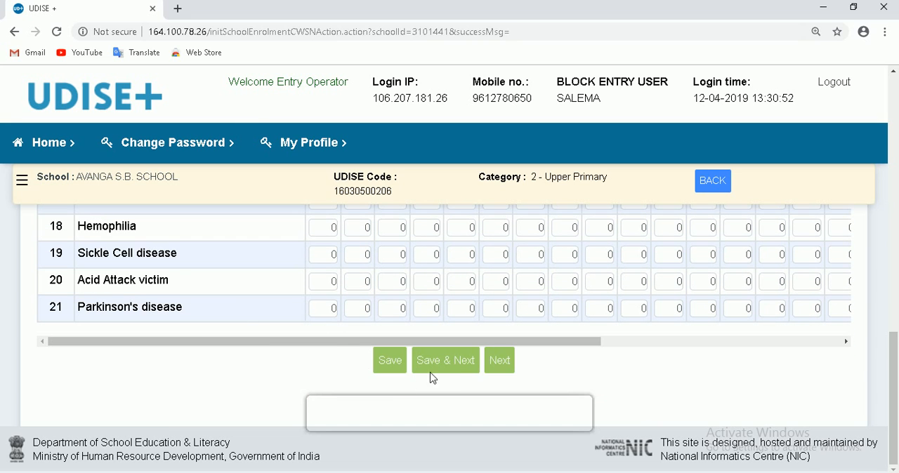
left_click(445, 360)
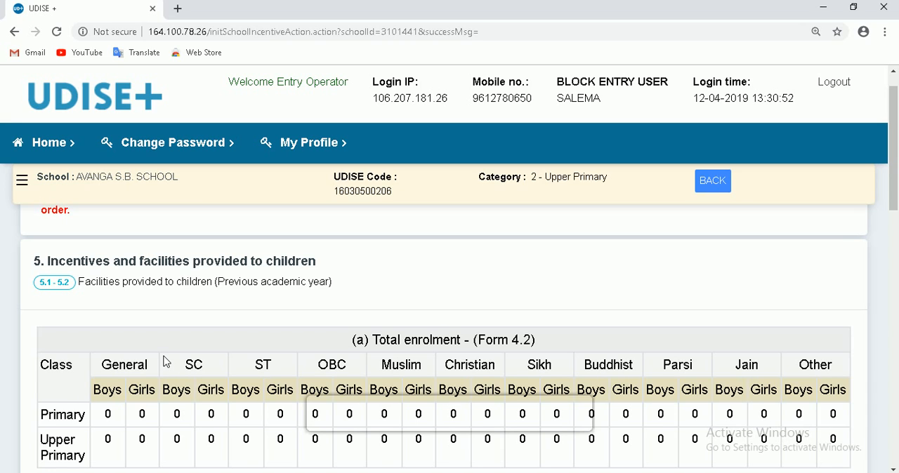
- Examine the Form 4.2 enrolment totals and the 5.1 facilities table for Grades I-V, activating several Free Textbook fields in turn
scroll(304, 320, "down", 1)
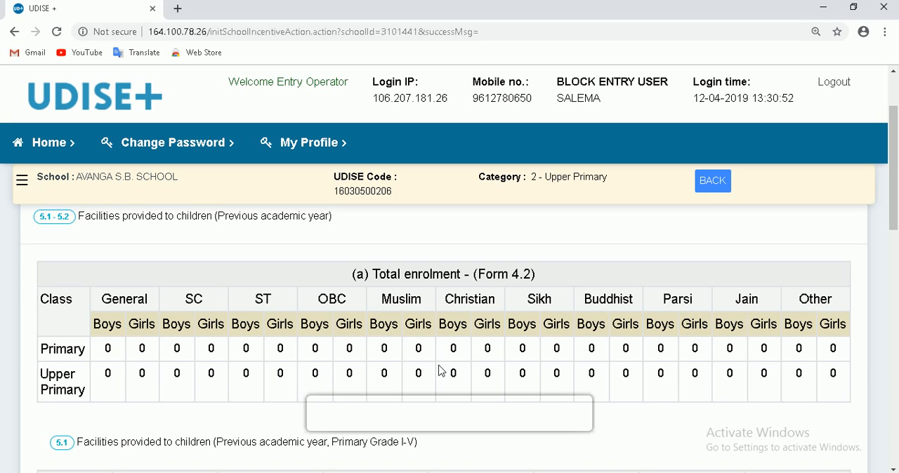
scroll(774, 367, "down", 2)
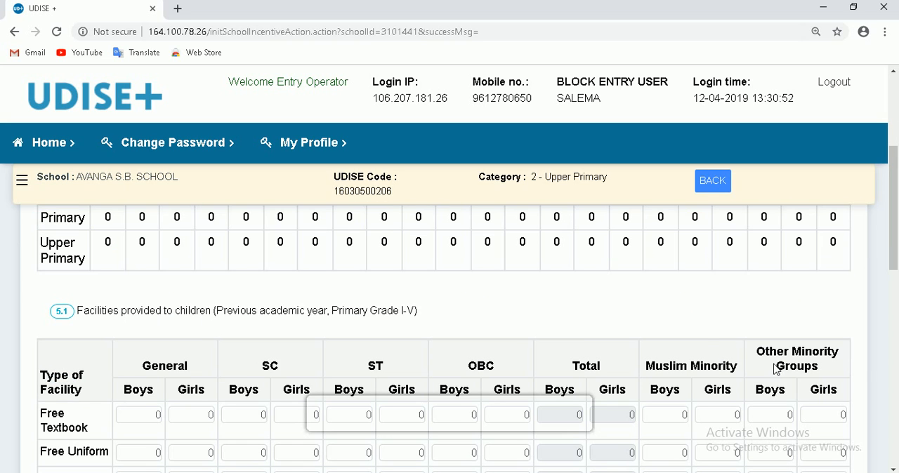
scroll(592, 335, "down", 1)
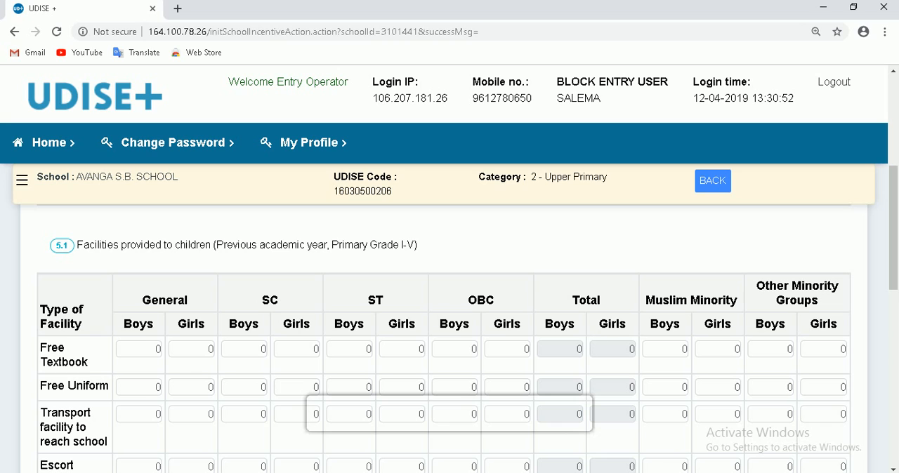
left_click(155, 349)
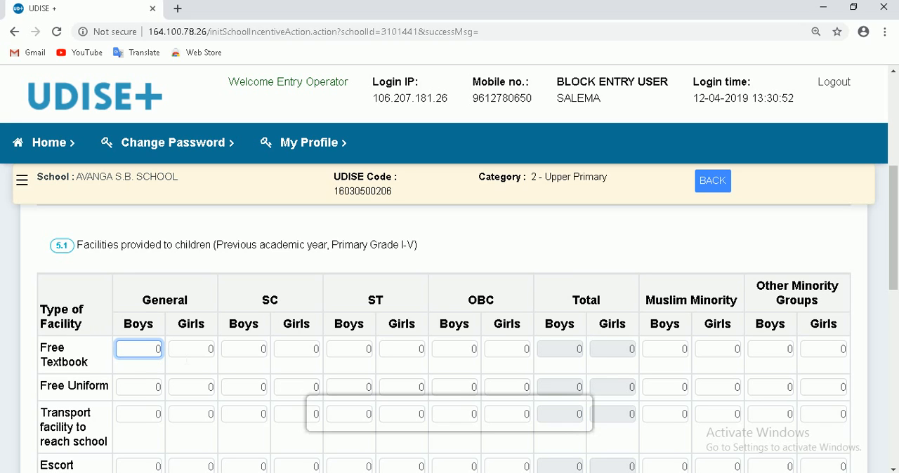
left_click(202, 354)
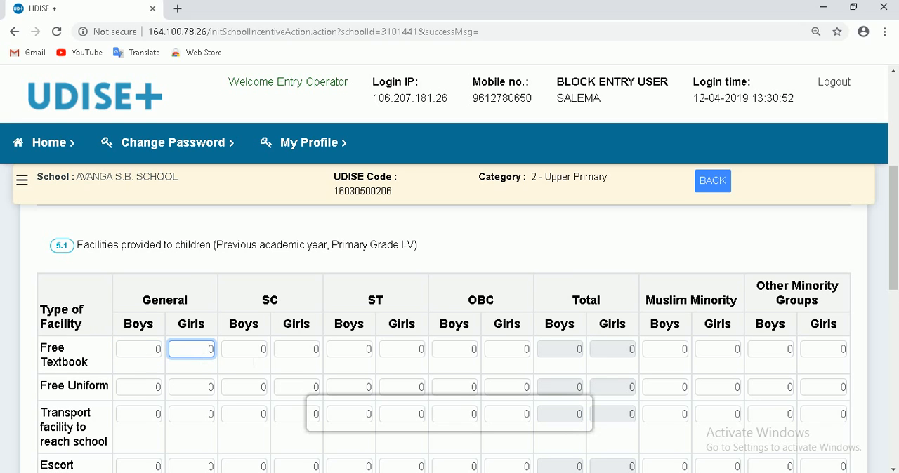
left_click(255, 350)
left_click(418, 349)
left_click(601, 341)
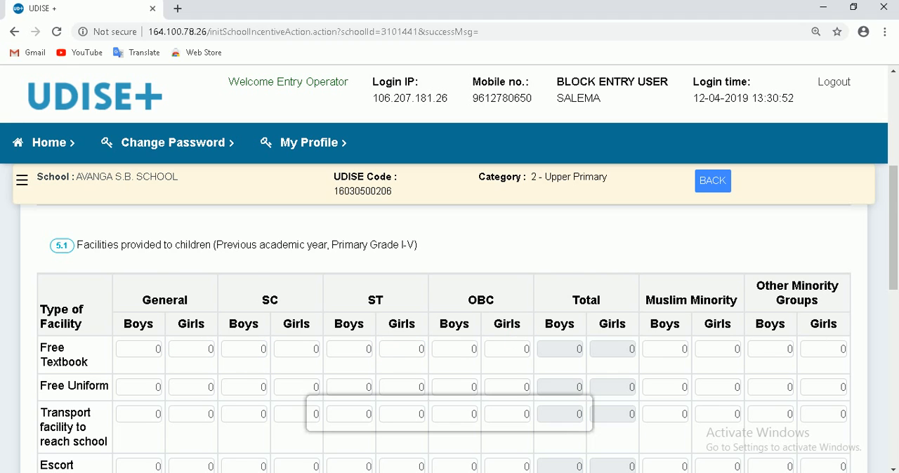
- Compare the 5.1 facilities table for Primary Grades I-V with the 5.2 table for Upper Primary Grades VI-VIII
scroll(449, 316, "down", 2)
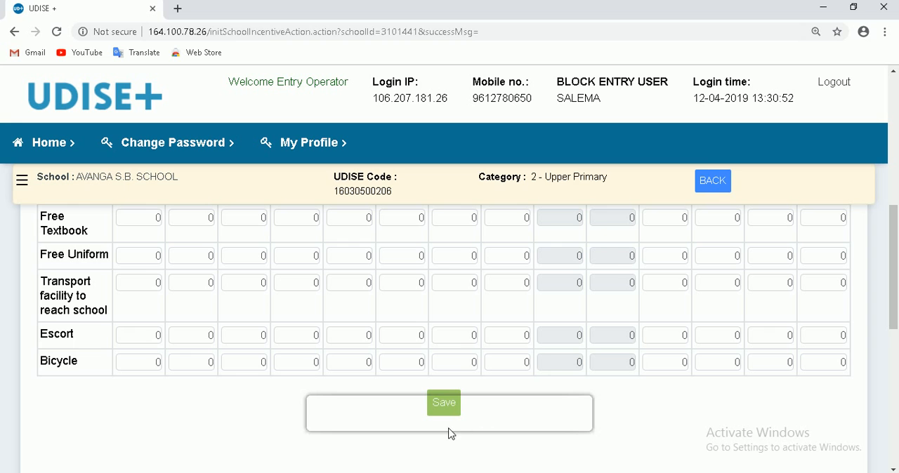
scroll(489, 417, "down", 3)
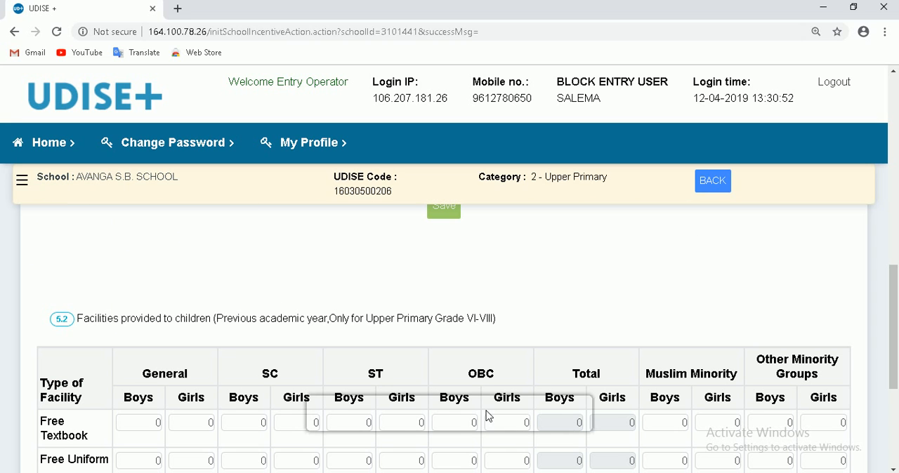
scroll(484, 417, "down", 1)
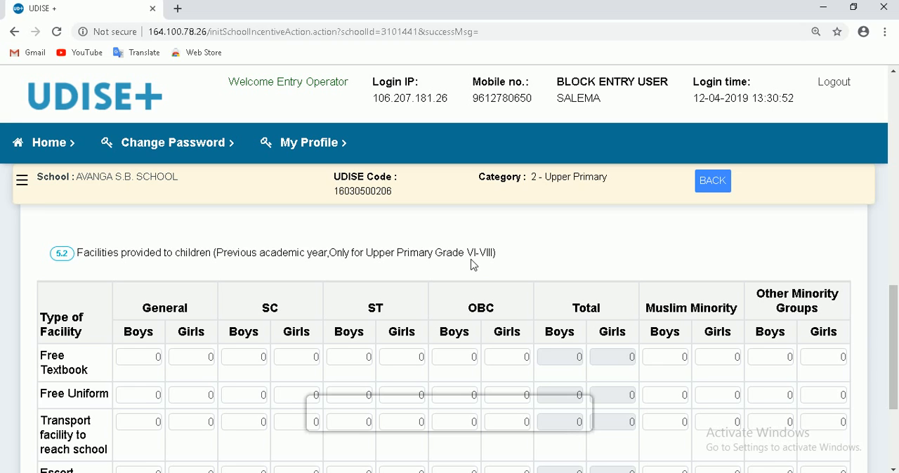
scroll(330, 265, "up", 5)
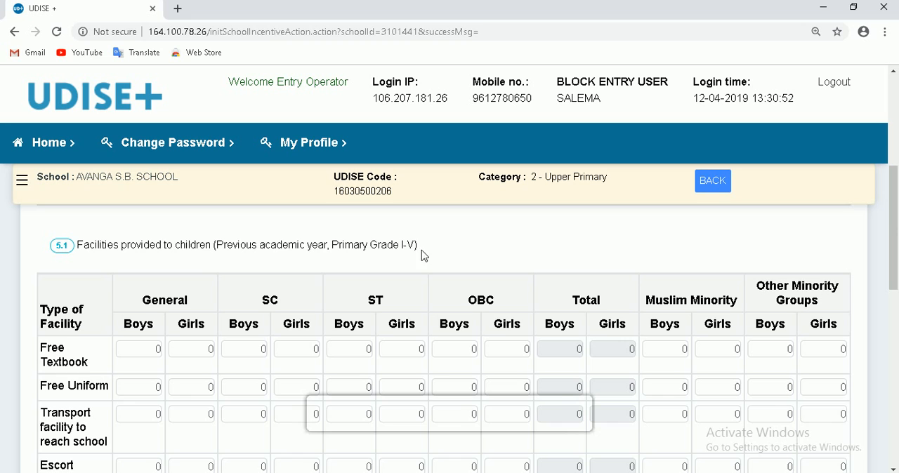
scroll(423, 257, "down", 3)
scroll(424, 253, "up", 3)
scroll(423, 257, "down", 5)
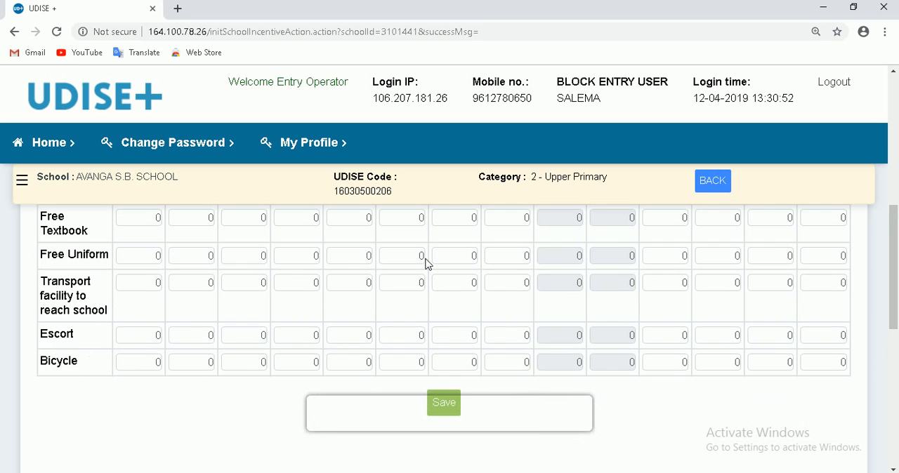
scroll(421, 246, "up", 3)
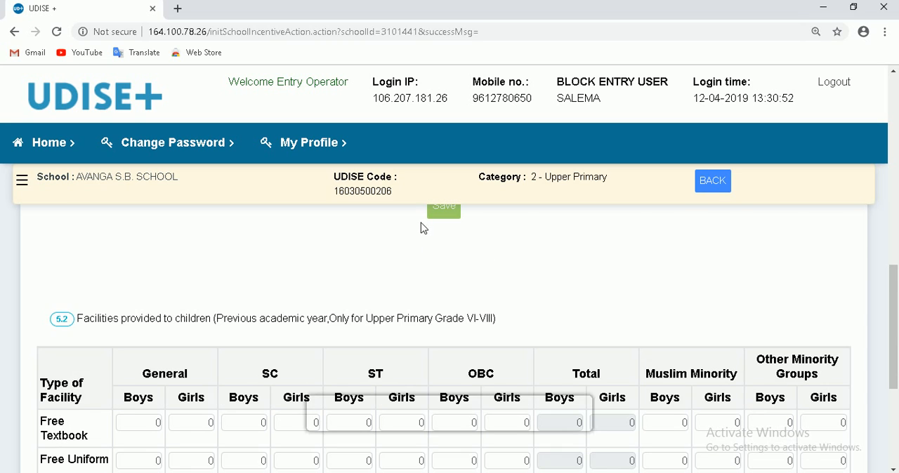
- Review the 5.2 facility rows from Free Textbook to Bicycle, and move on to the 5.3 form without saving or completing section 5.1-5.2
scroll(455, 344, "down", 4)
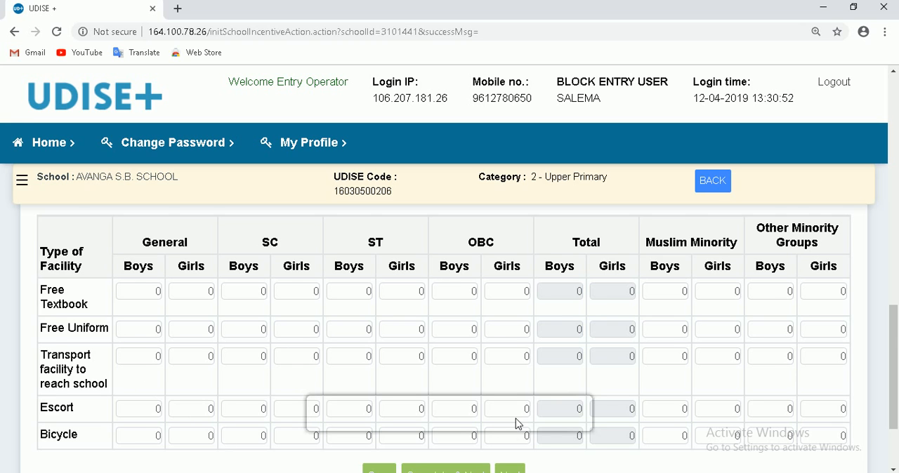
scroll(516, 419, "down", 2)
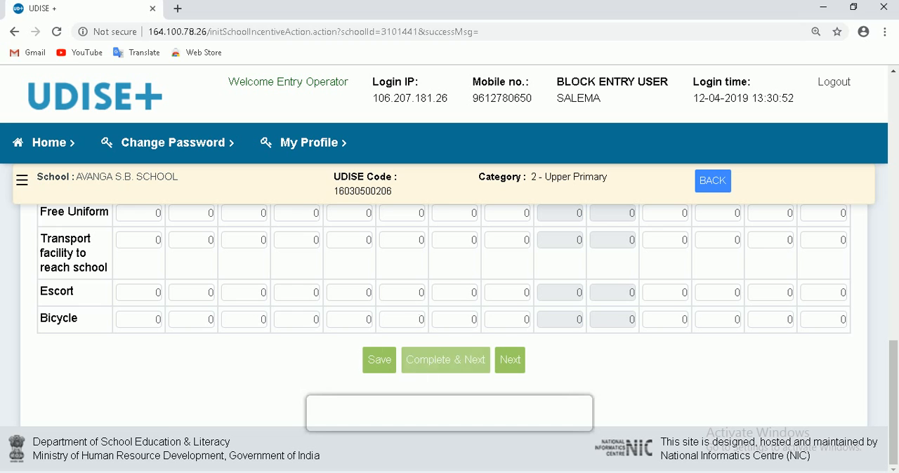
scroll(368, 284, "up", 2)
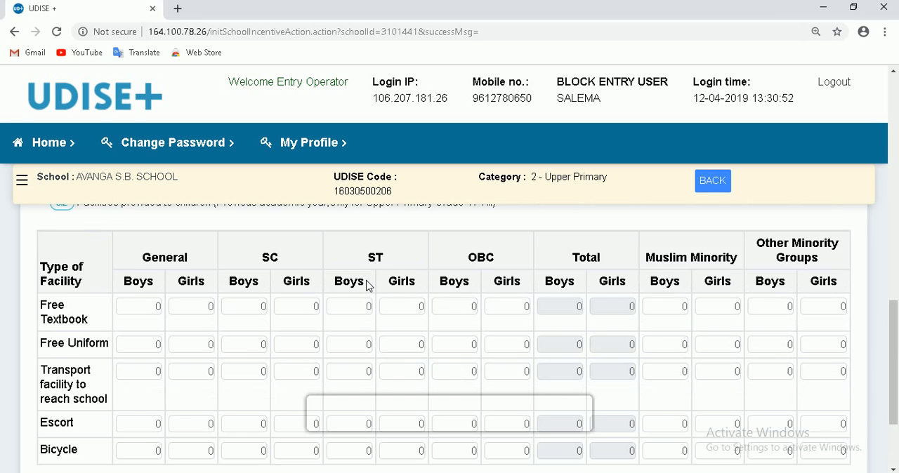
scroll(368, 284, "up", 1)
scroll(368, 285, "down", 3)
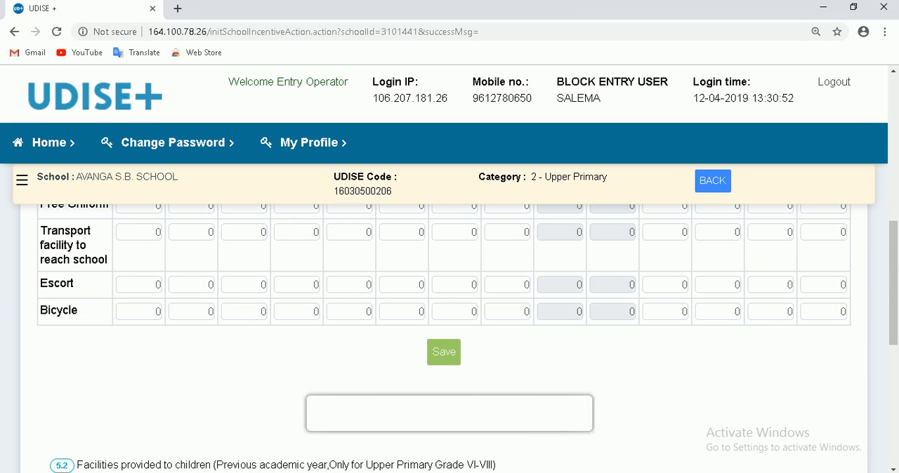
scroll(596, 424, "down", 4)
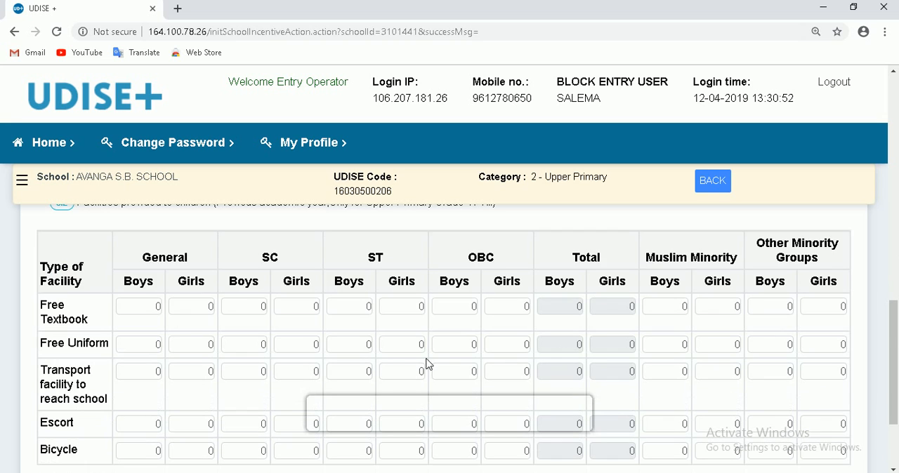
scroll(428, 364, "down", 2)
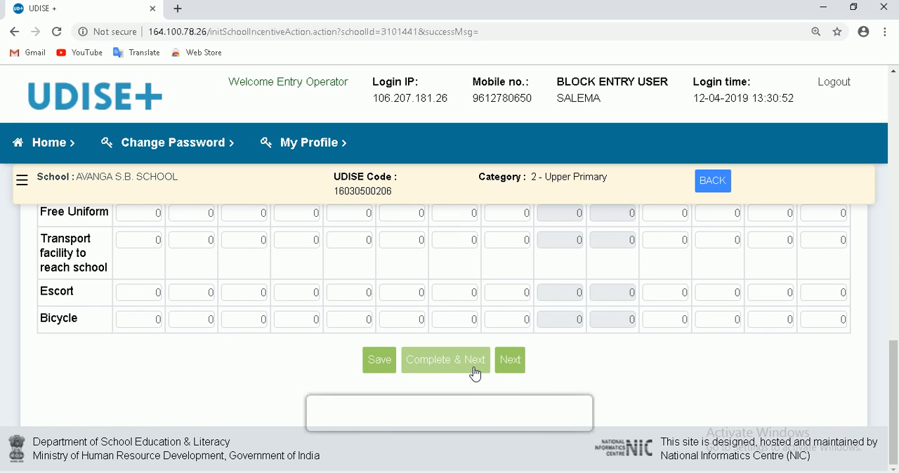
left_click(518, 361)
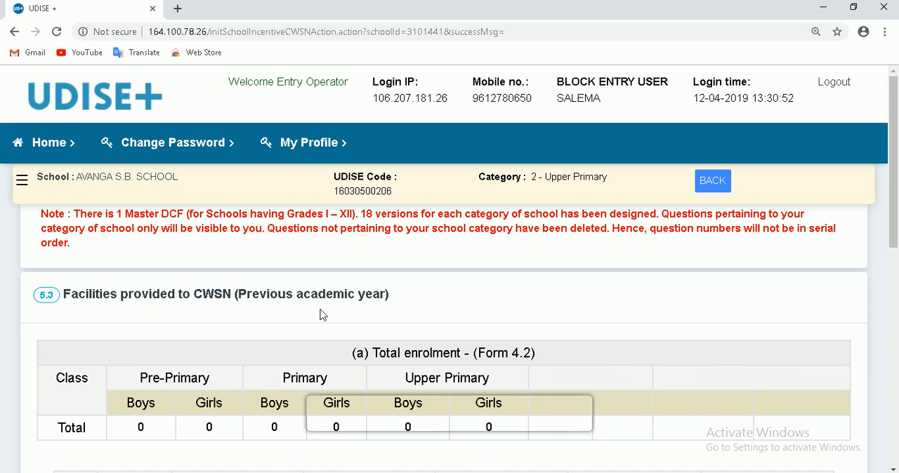
- Look over the 5.3 table of facilities provided to CWSN, and move on to the 6.1 form without saving
scroll(320, 314, "down", 1)
scroll(323, 314, "down", 7)
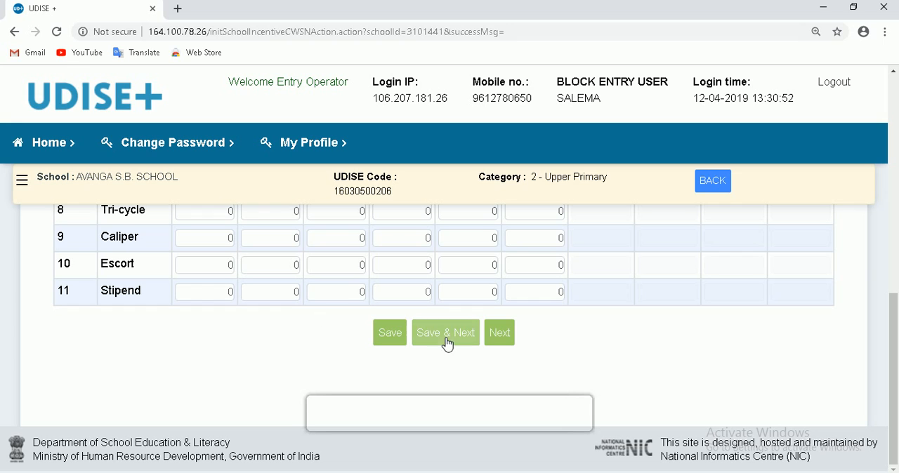
left_click(493, 338)
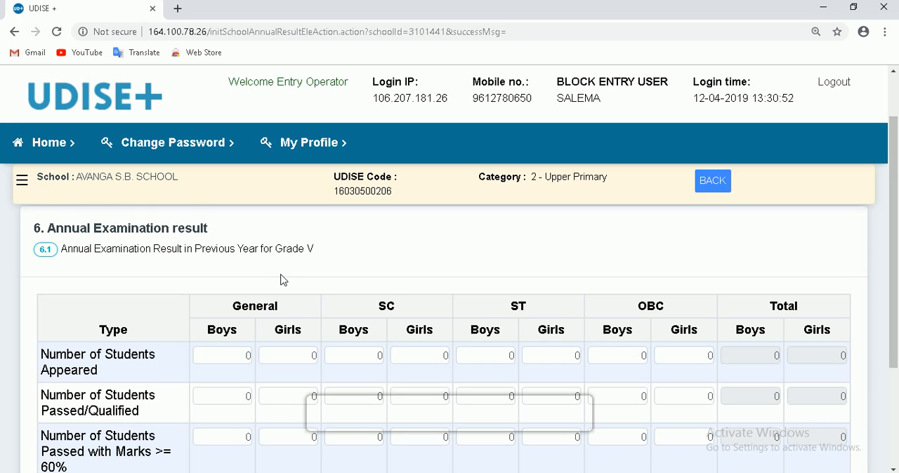
- Enter 950 for ST boys both as students appeared and as students passed/qualified in the Grade V annual examination result
left_click_drag(248, 257, 330, 260)
scroll(376, 260, "down", 1)
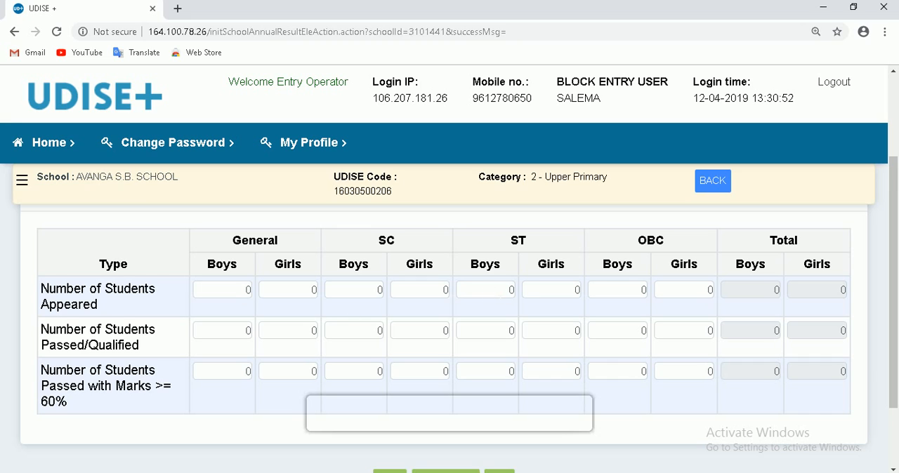
left_click(494, 291)
type("95")
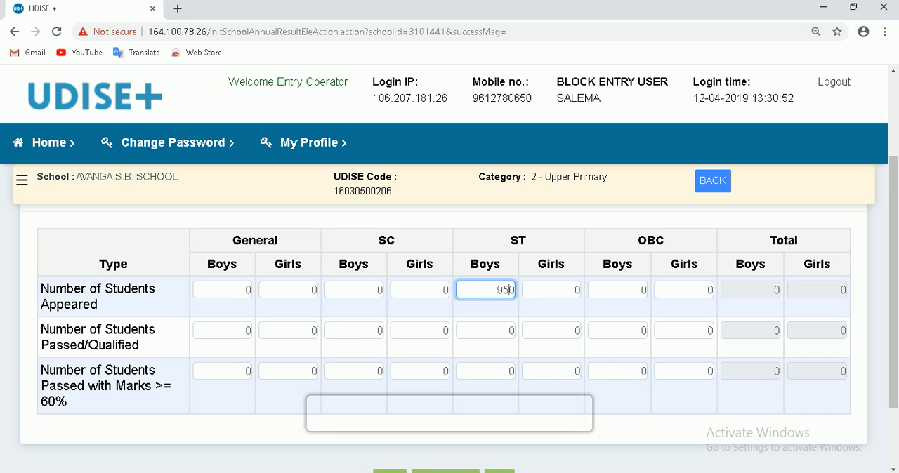
left_click(508, 330)
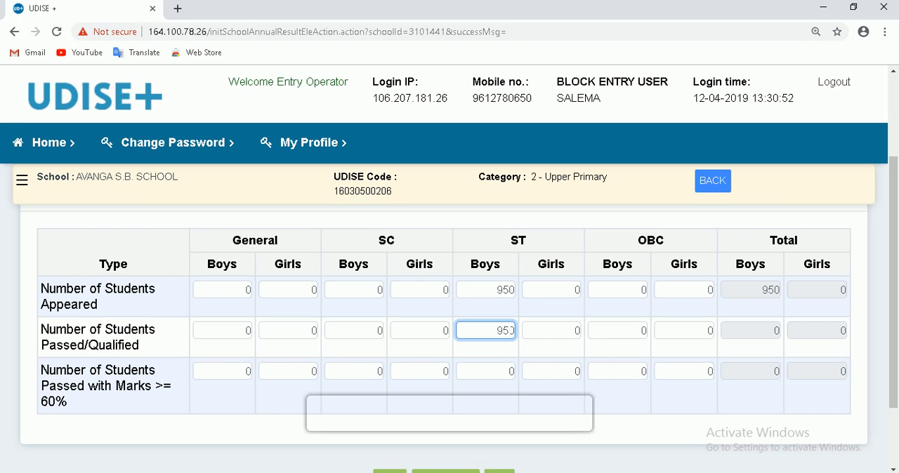
left_click(520, 333)
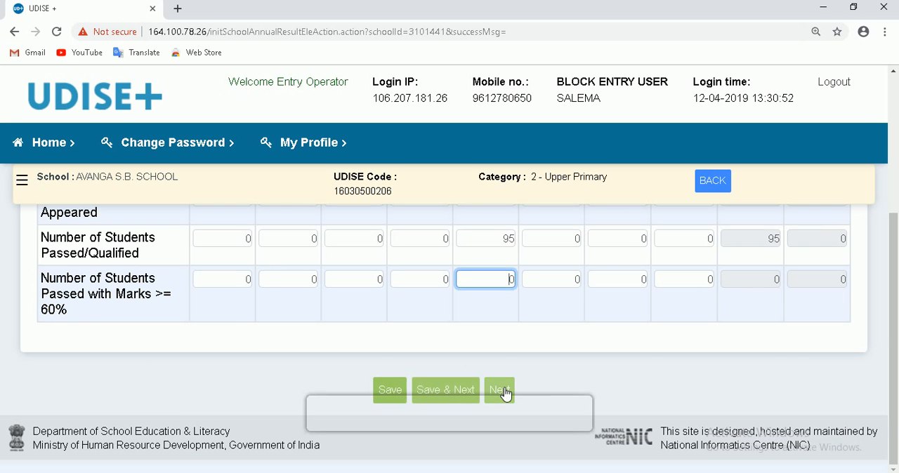
- Move on without saving from form 6.1 past 6.2 and the Section 8 Receipts and Expenditure form to Section 10 PGI Indicators
left_click(500, 388)
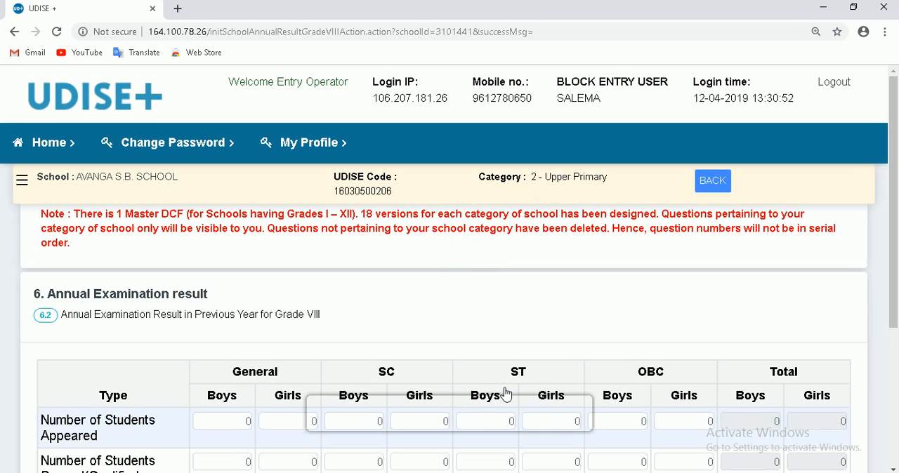
scroll(504, 396, "down", 3)
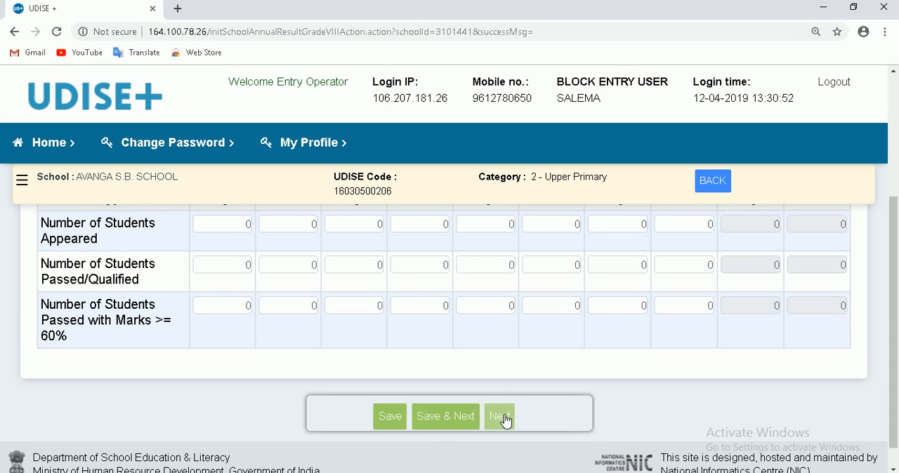
left_click(501, 418)
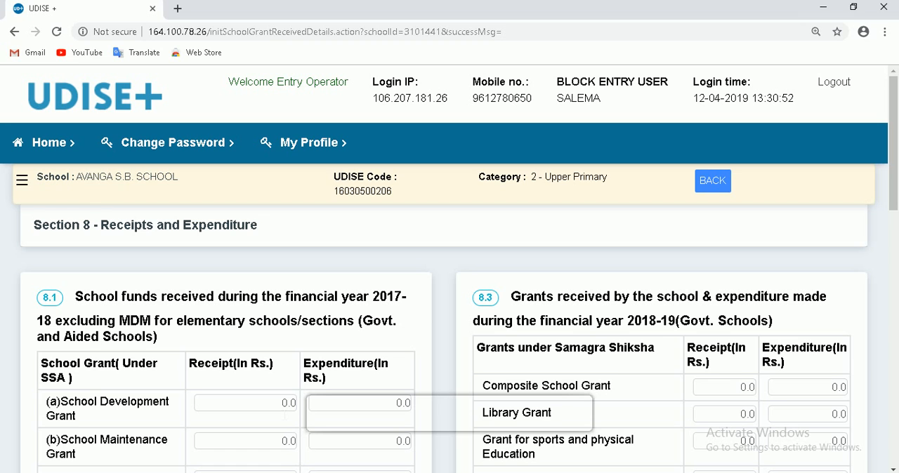
scroll(442, 388, "down", 10)
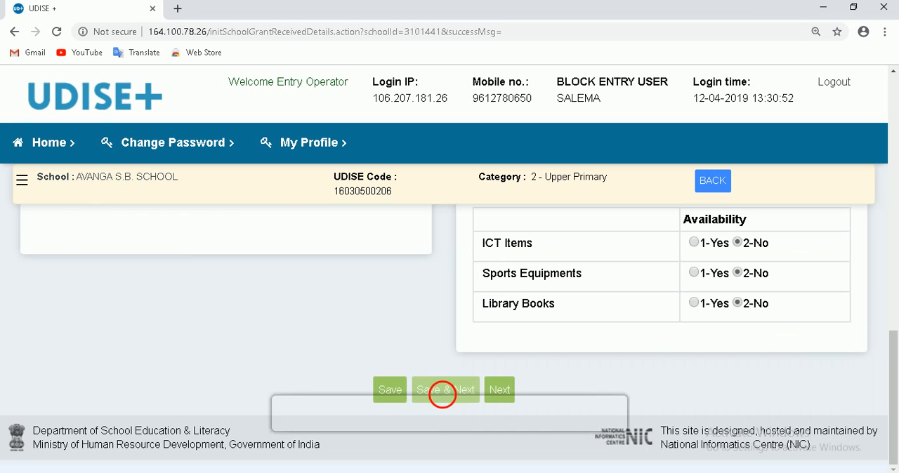
left_click(504, 389)
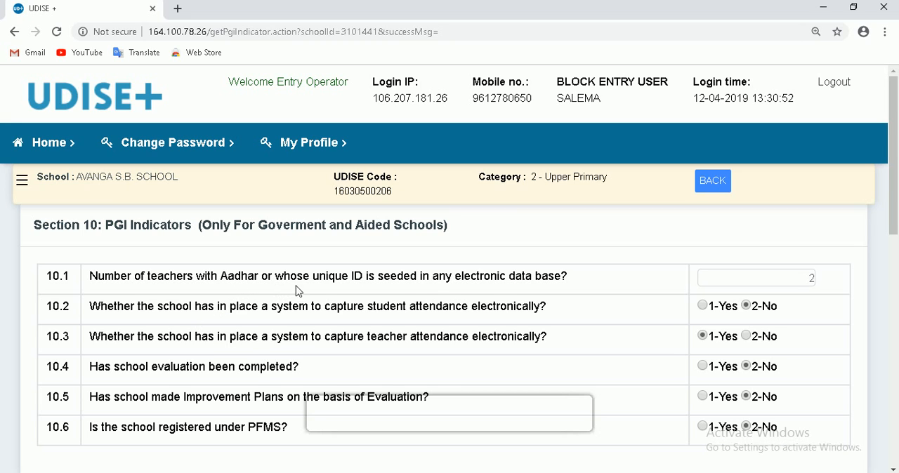
- Review the Section 10 PGI Indicators questions, activating the 10.1 field for teachers with Aadhar or a unique ID
left_click(772, 282)
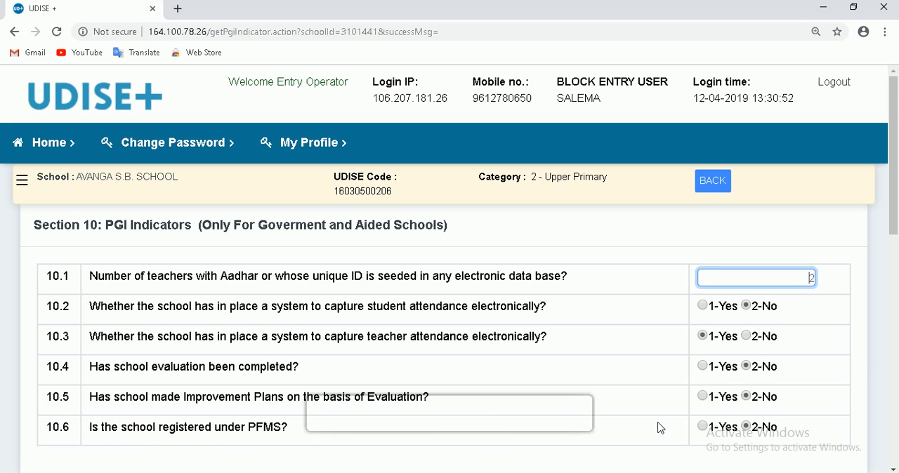
scroll(555, 413, "down", 2)
left_click(456, 391)
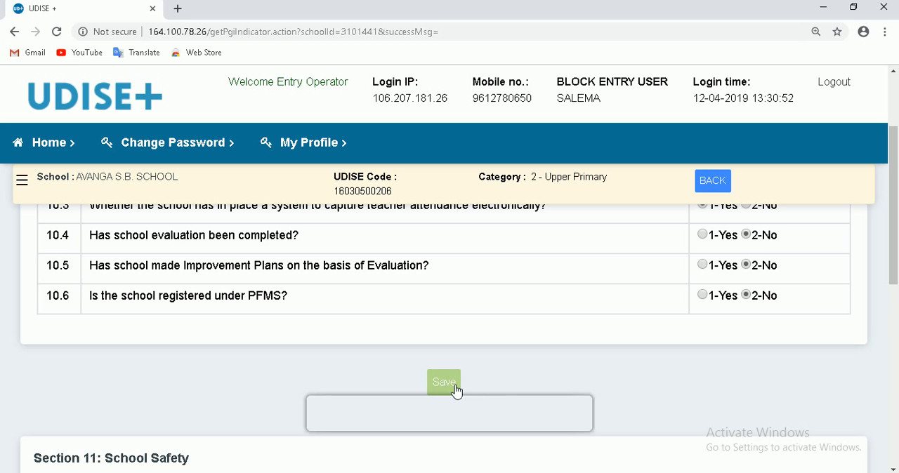
- Review the Section 11 School Safety answers from 11.1 to 11.9 (a), then save and complete the form without changing them
scroll(457, 391, "down", 4)
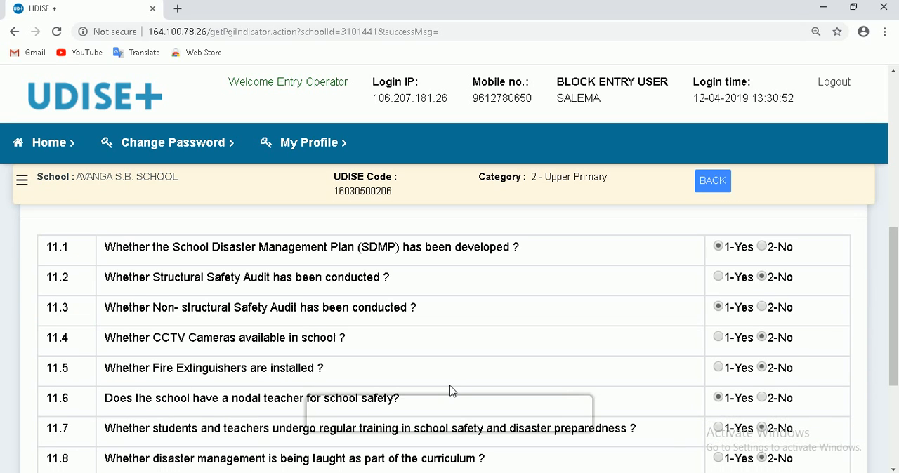
scroll(451, 391, "up", 1)
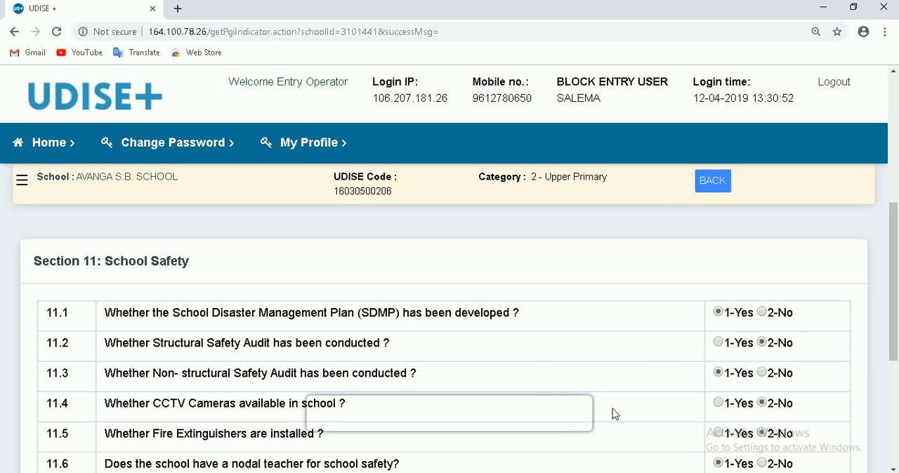
scroll(477, 372, "down", 1)
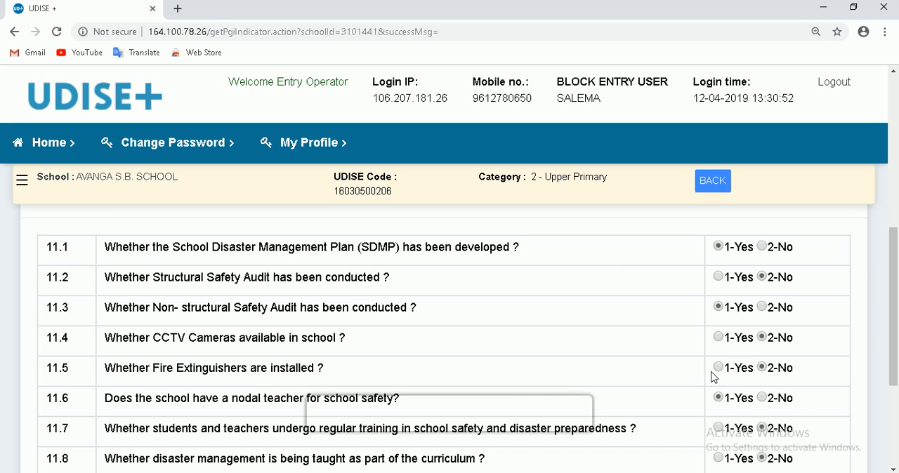
scroll(575, 363, "down", 1)
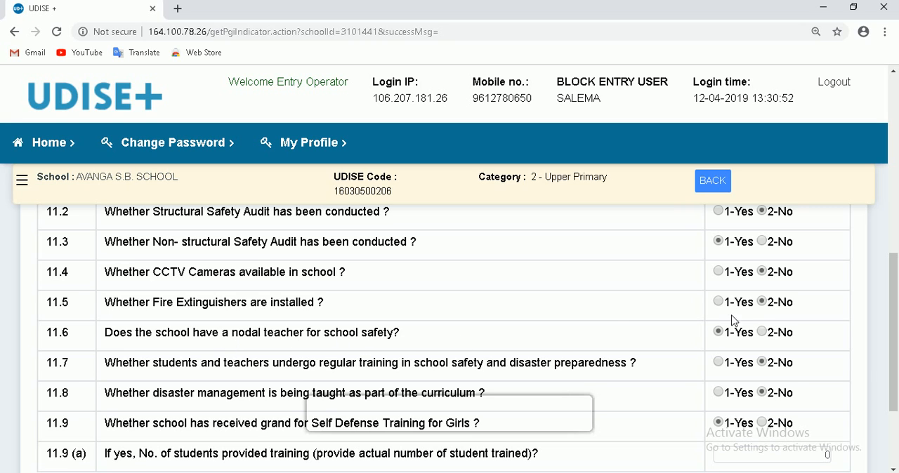
scroll(474, 358, "down", 1)
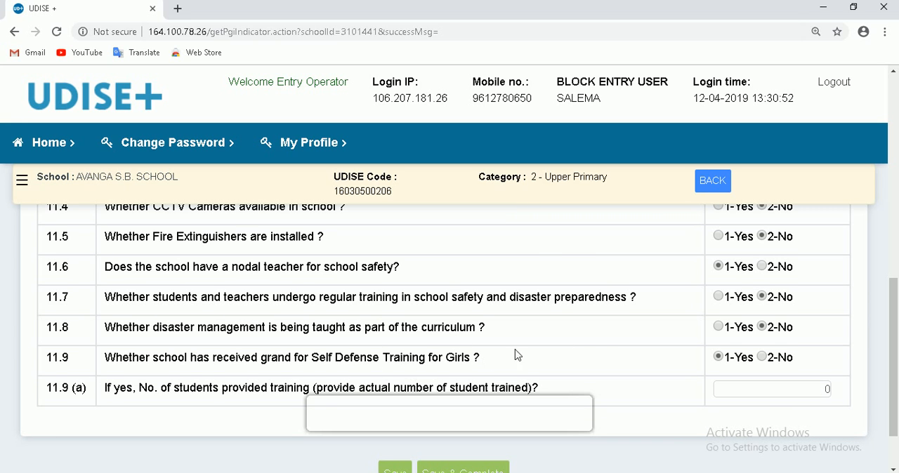
scroll(779, 383, "down", 1)
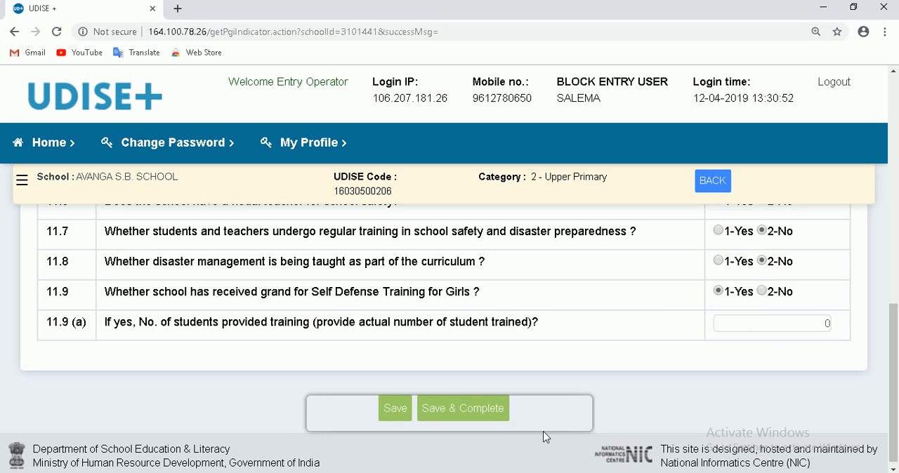
scroll(523, 414, "down", 1)
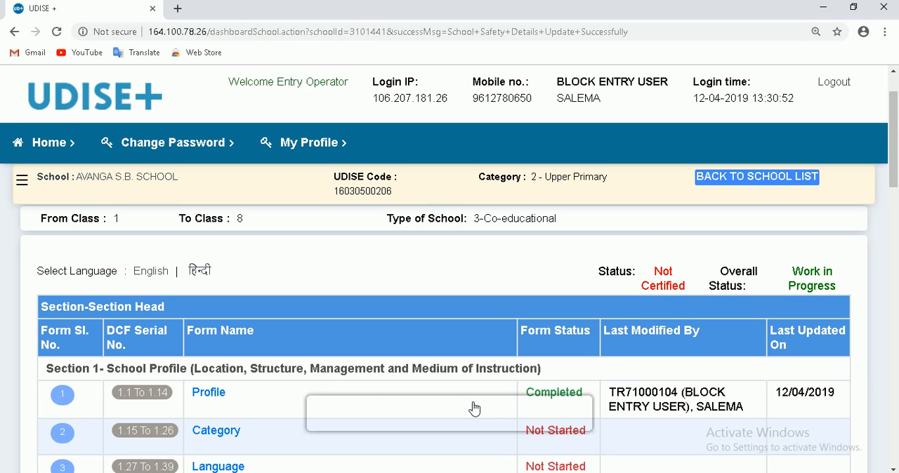
- Examine the form status, last modifier and update date of each DCF section in the school's form list
scroll(474, 408, "down", 1)
scroll(449, 385, "up", 2)
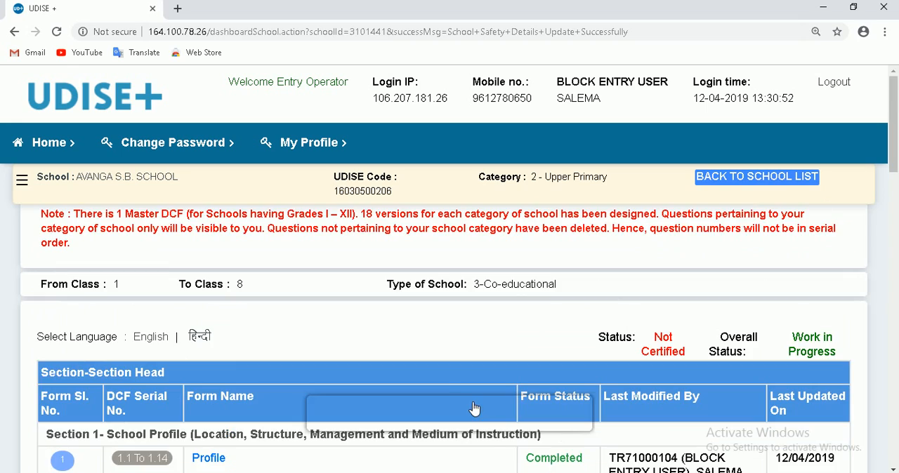
scroll(450, 385, "down", 3)
scroll(449, 385, "down", 12)
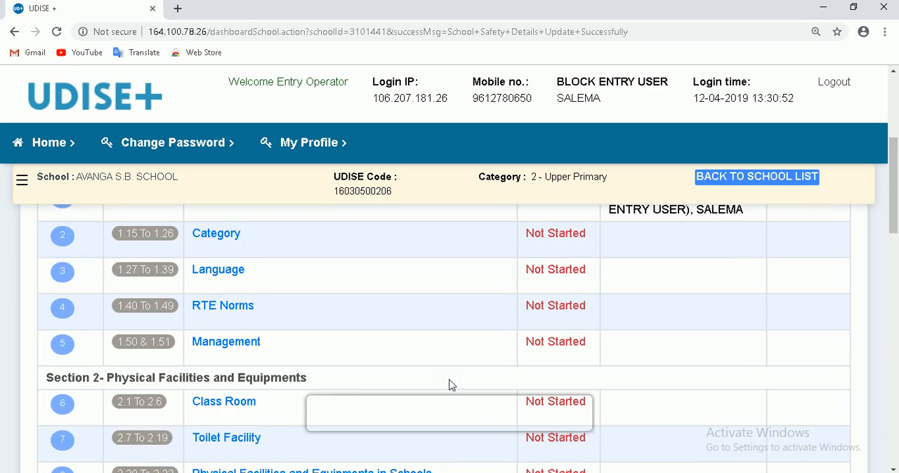
scroll(452, 387, "up", 10)
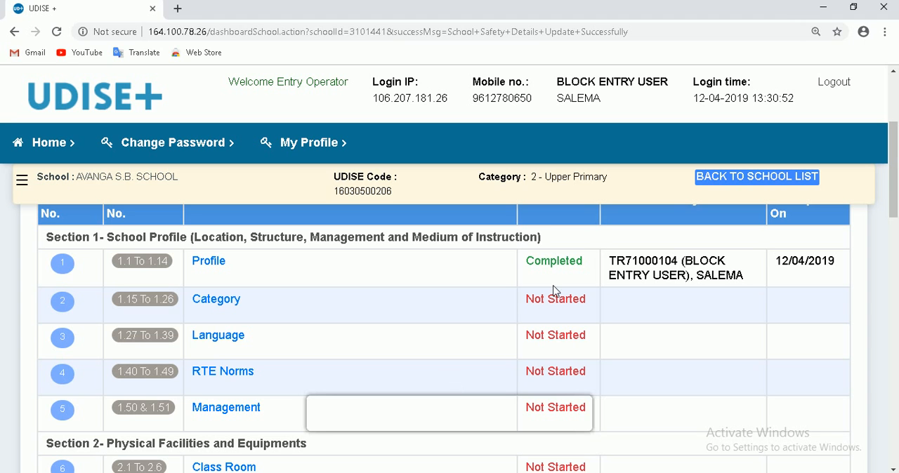
scroll(542, 358, "down", 7)
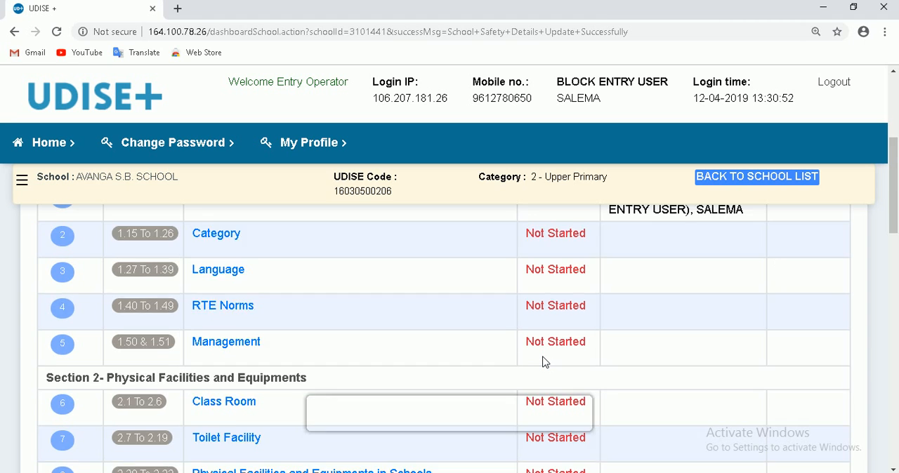
scroll(546, 376, "down", 10)
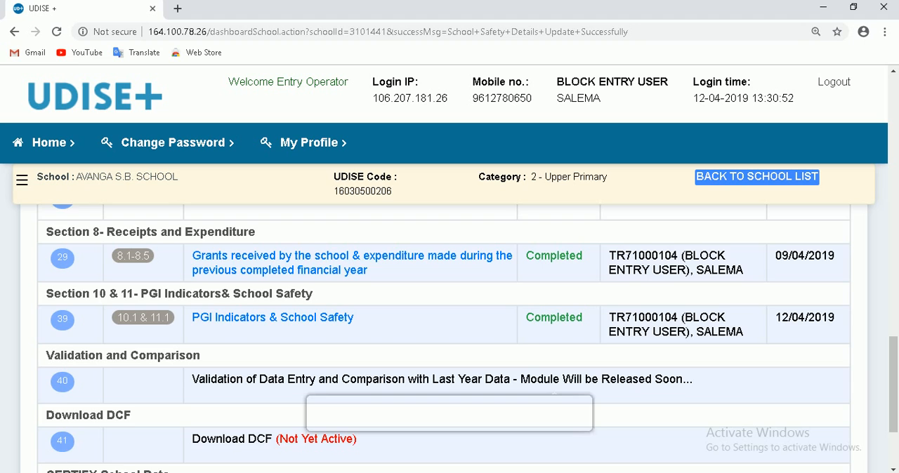
scroll(537, 378, "up", 10)
scroll(535, 380, "up", 4)
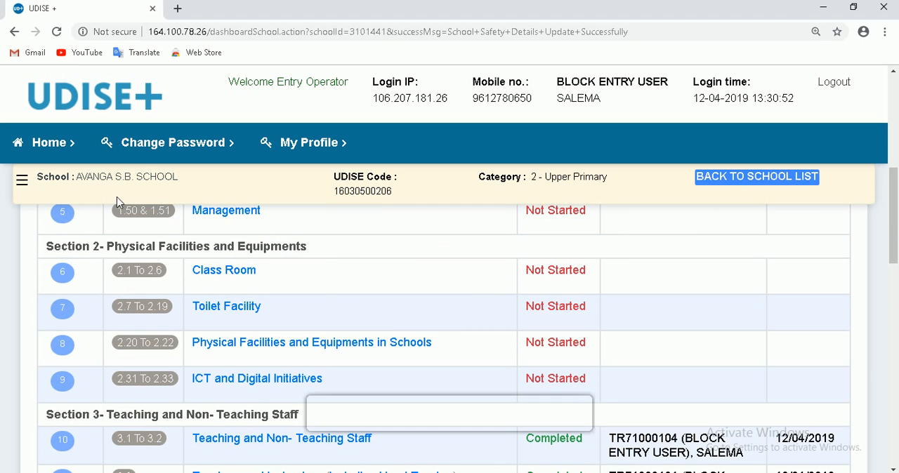
- Open the side list of DCF forms and look at the Download DCF and Certify School Data entries ending the form list
left_click(21, 181)
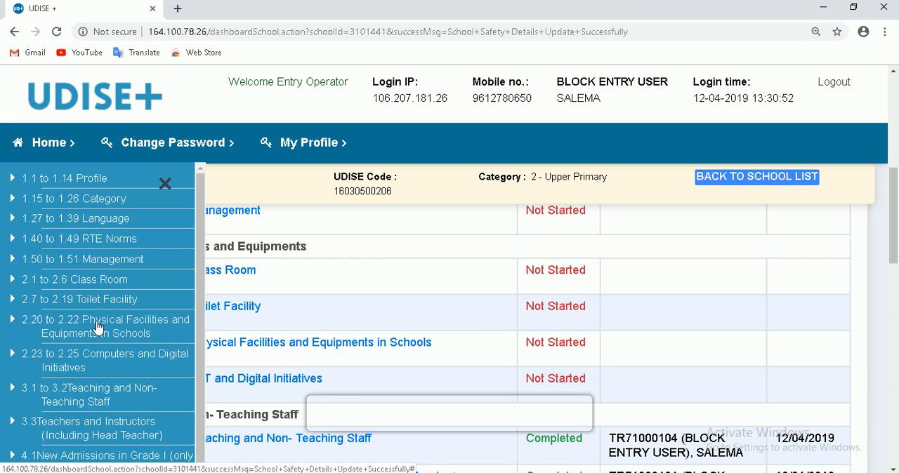
scroll(528, 337, "down", 8)
scroll(570, 362, "down", 5)
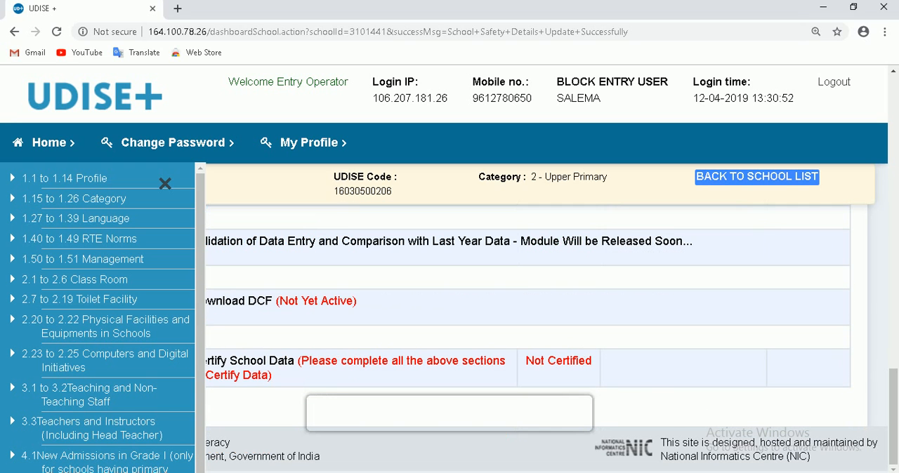